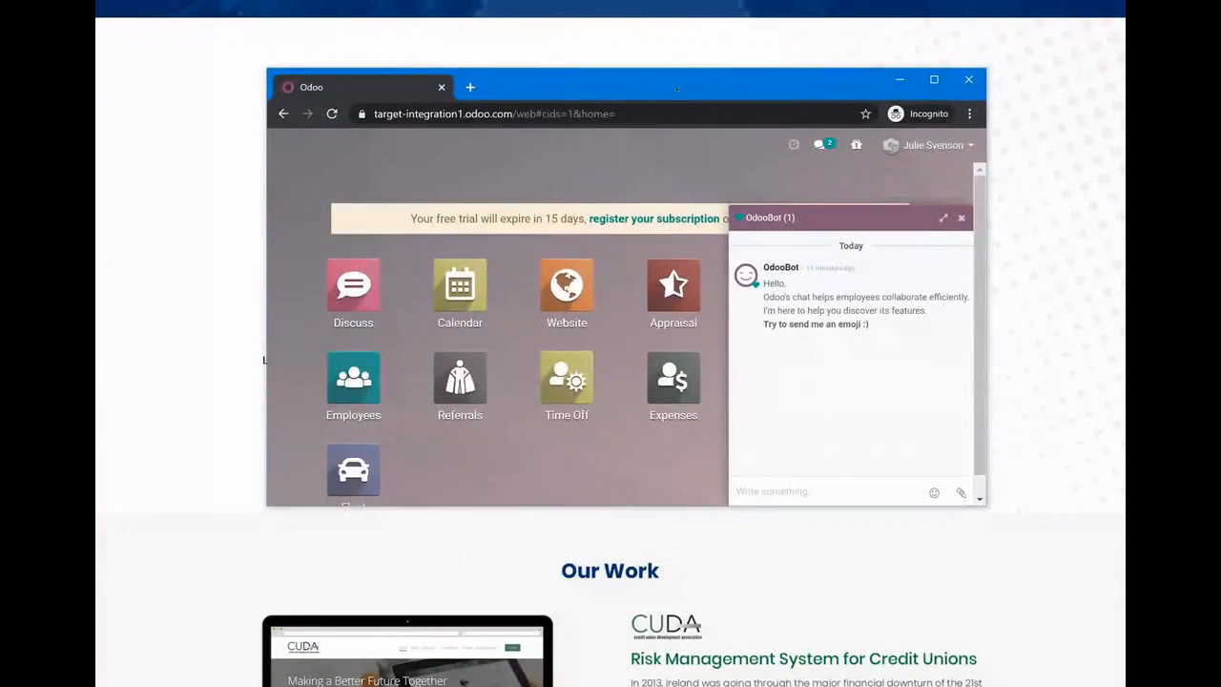
Switch to the administrator's Odoo website window at full size and open the app dashboard
left_click(934, 79)
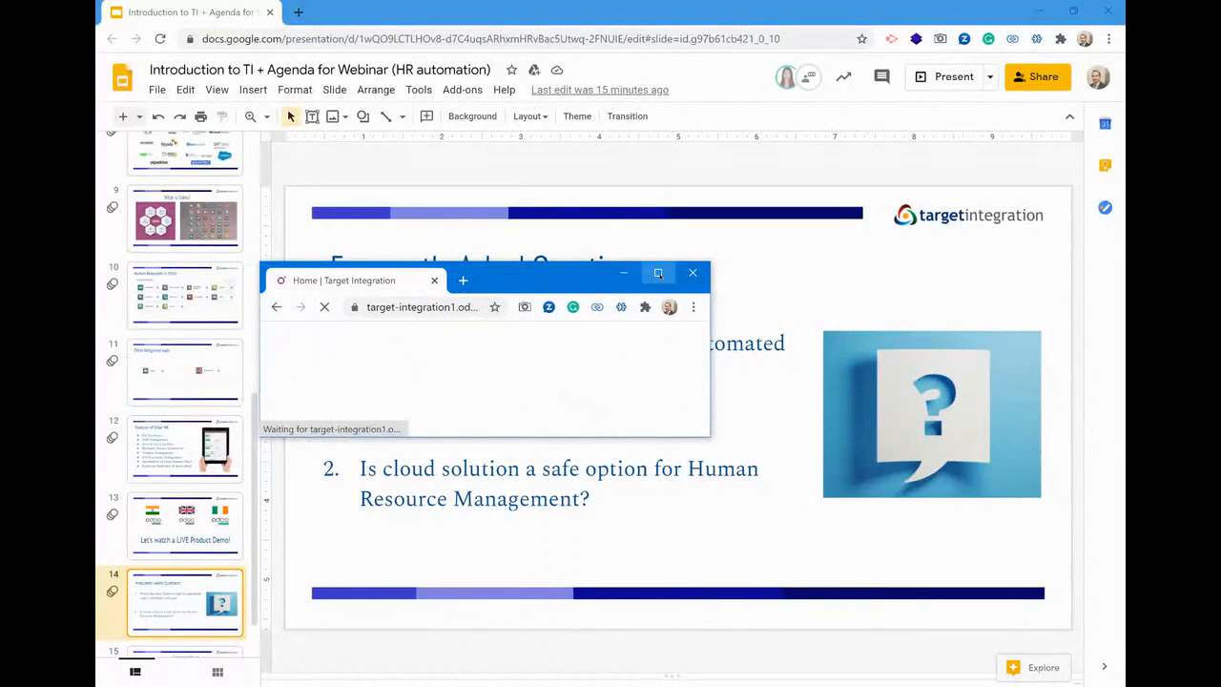
left_click(660, 273)
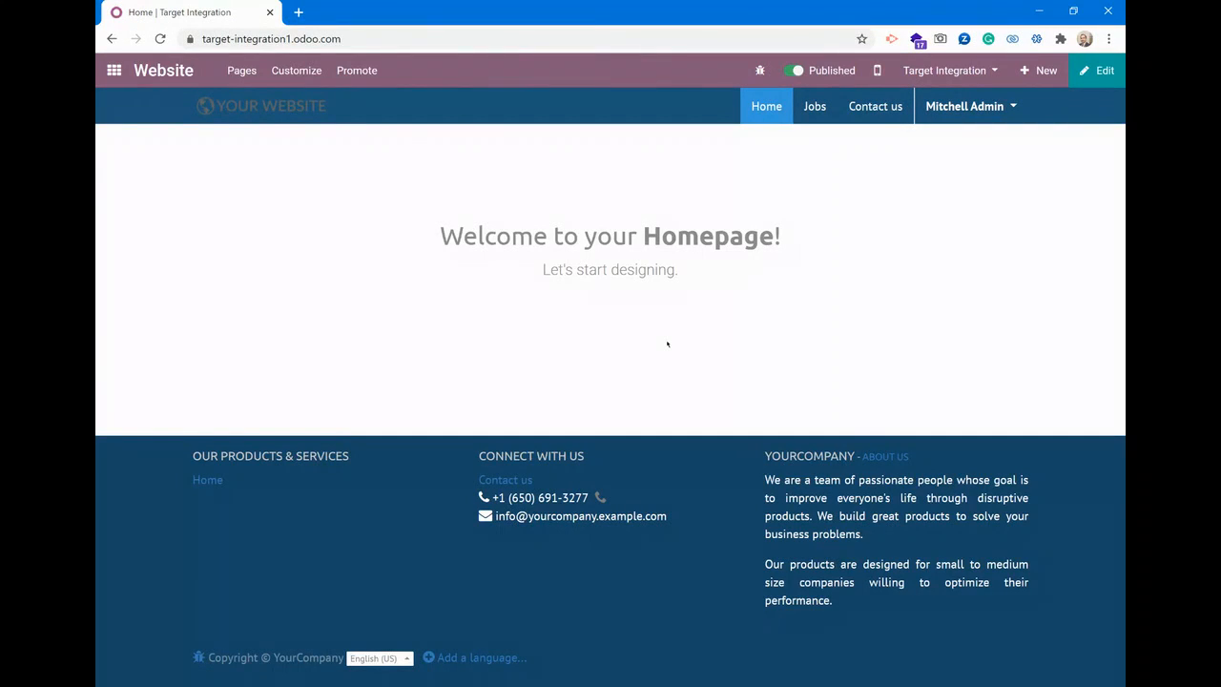
left_click(114, 71)
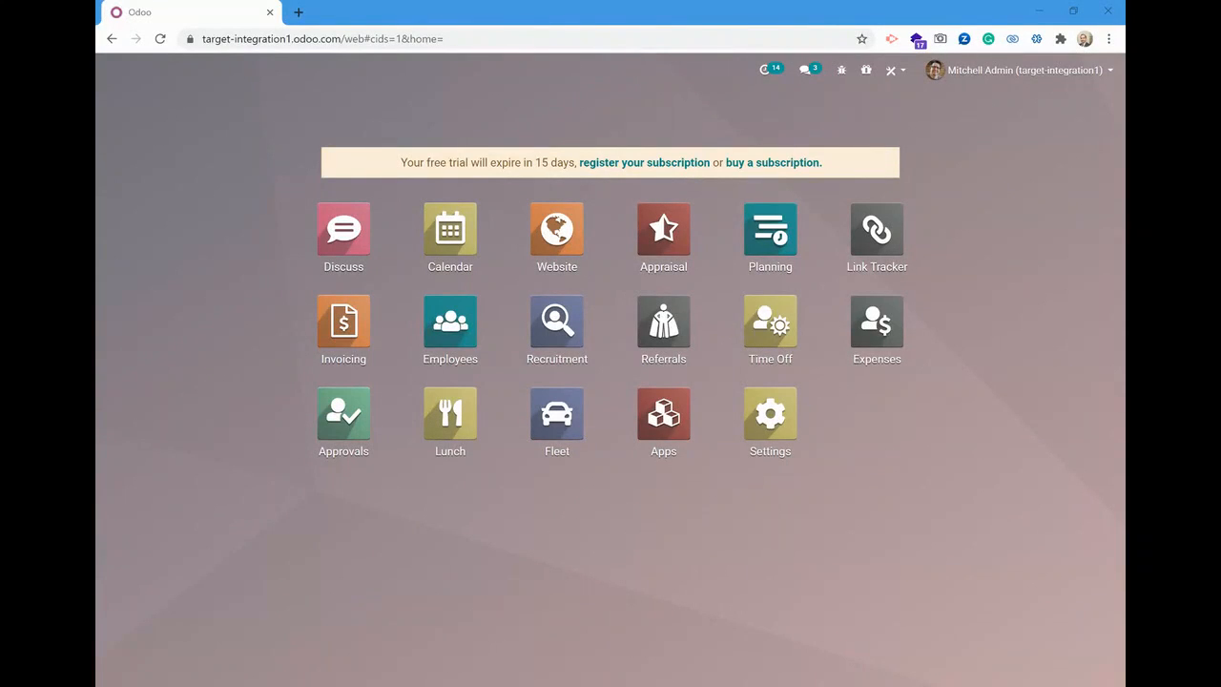
Search the app dashboard for "empl" and open the Employees app
left_click(663, 549)
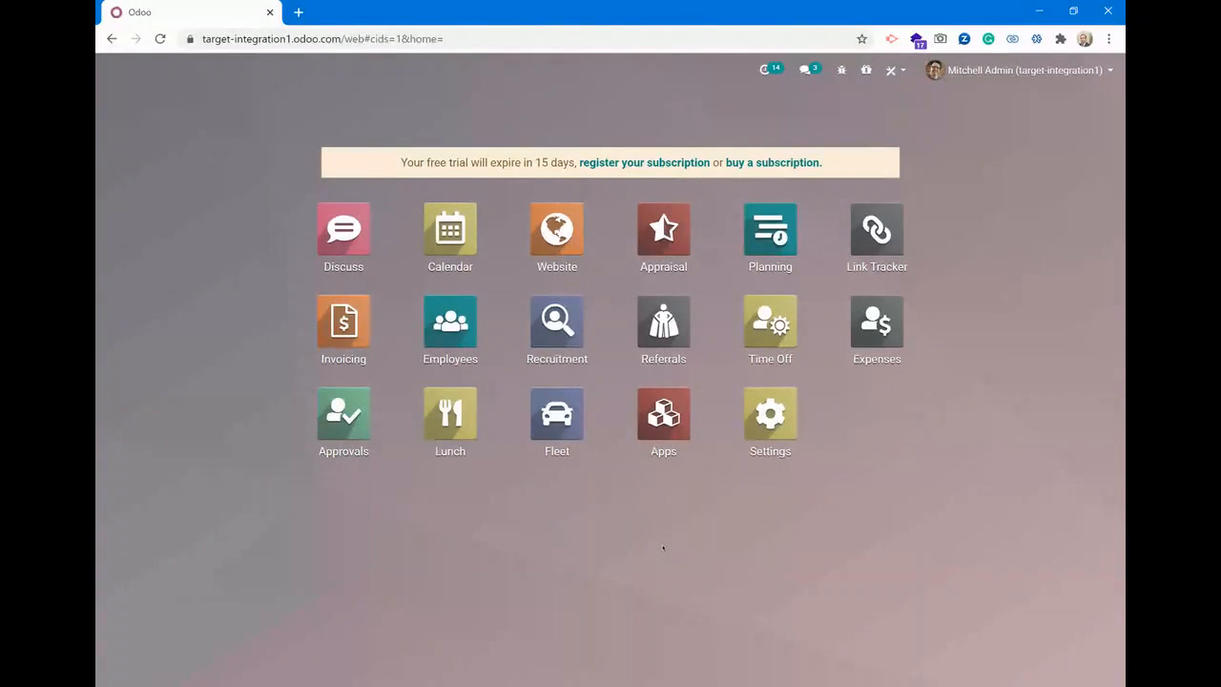
type("empl")
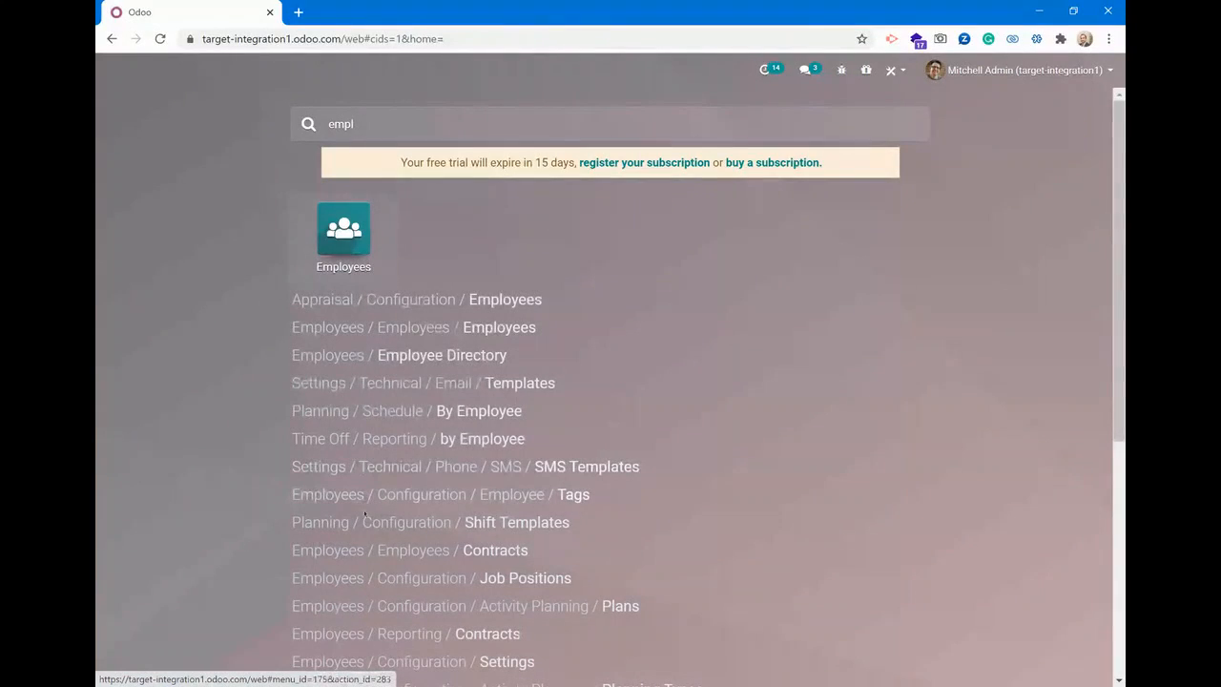
scroll(372, 596, "down", 3)
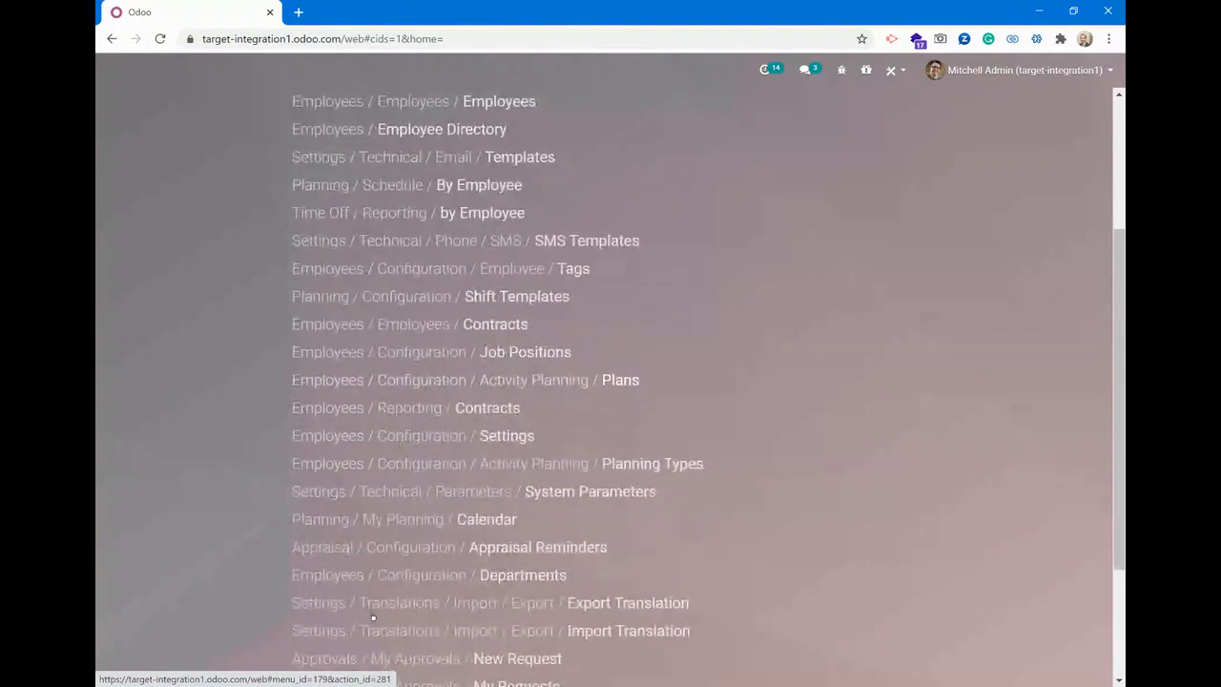
scroll(372, 618, "down", 2)
scroll(372, 618, "up", 5)
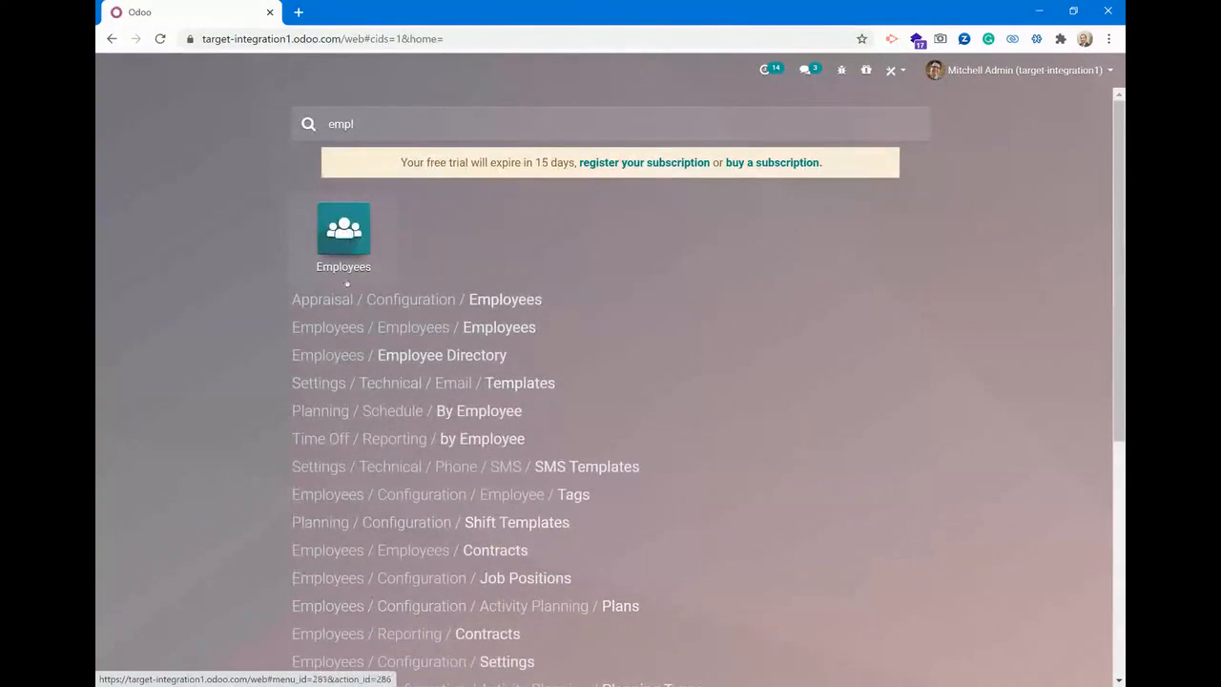
left_click(370, 245)
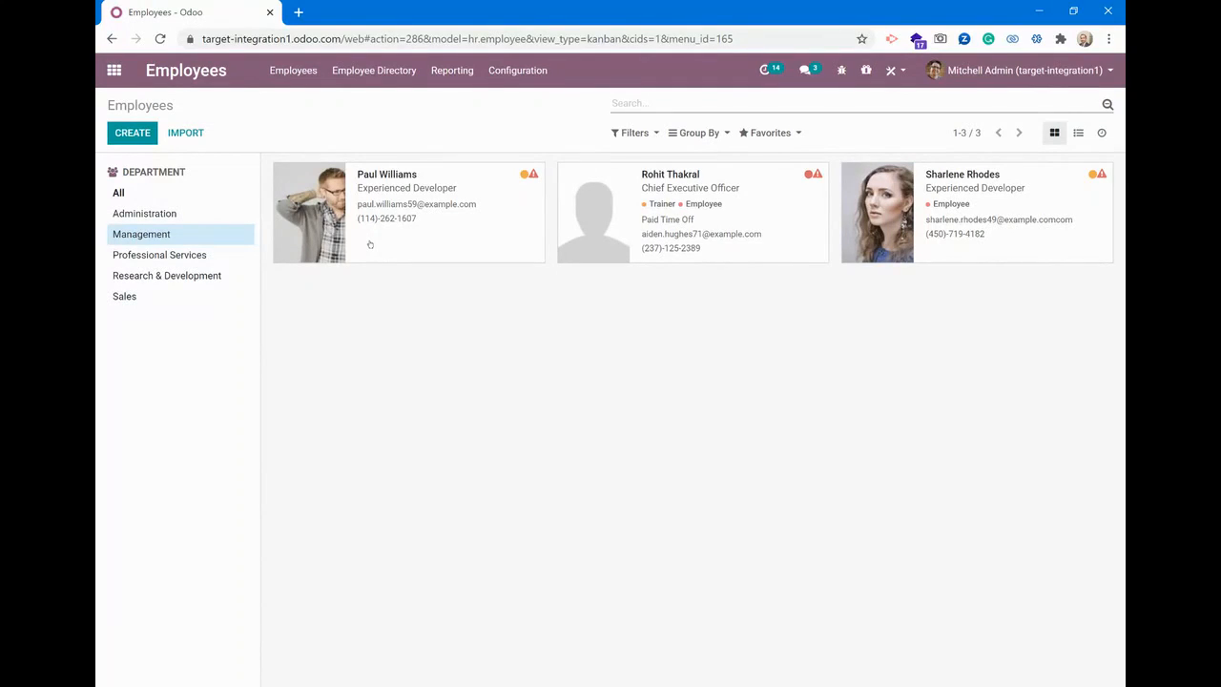
Return to the app dashboard, search for "lea" and open the Calendar app from the results
key("alt")
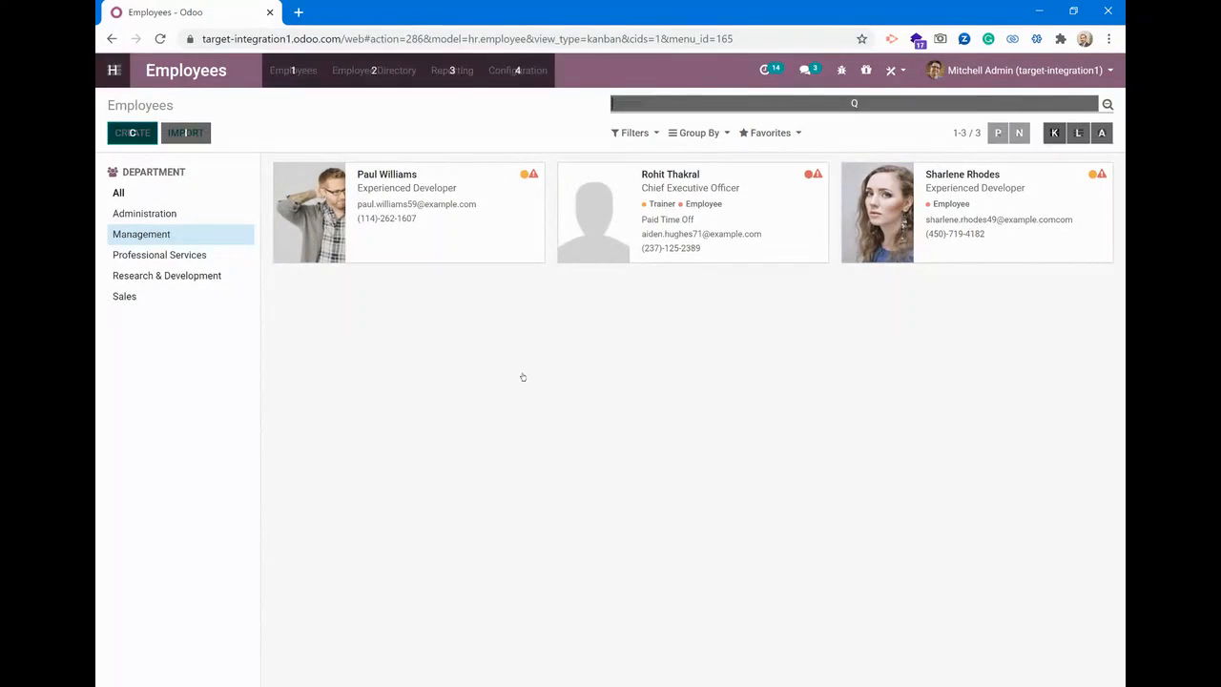
key("alt+h")
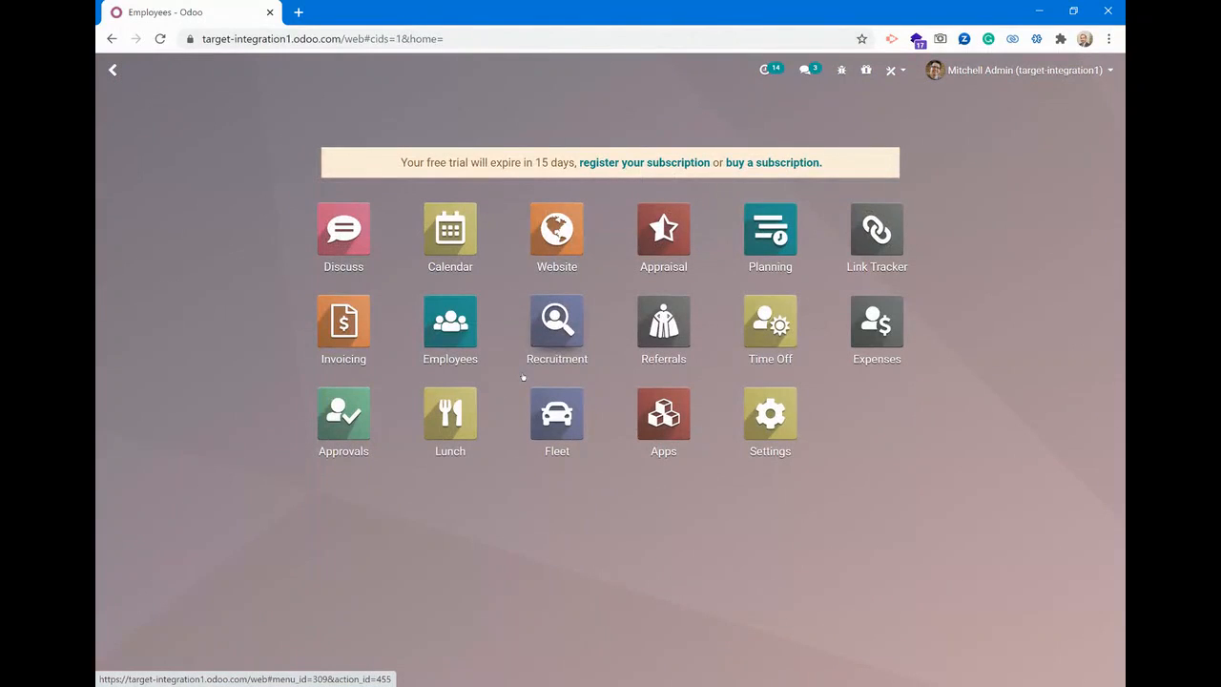
type("lea")
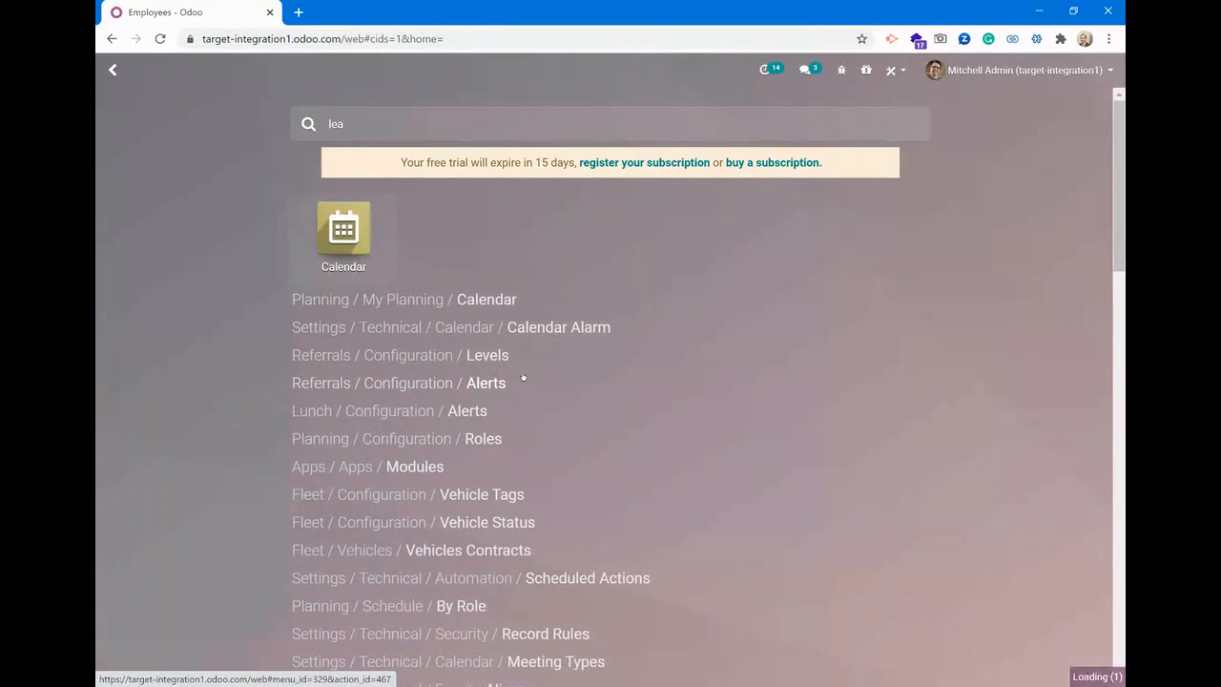
key("Return")
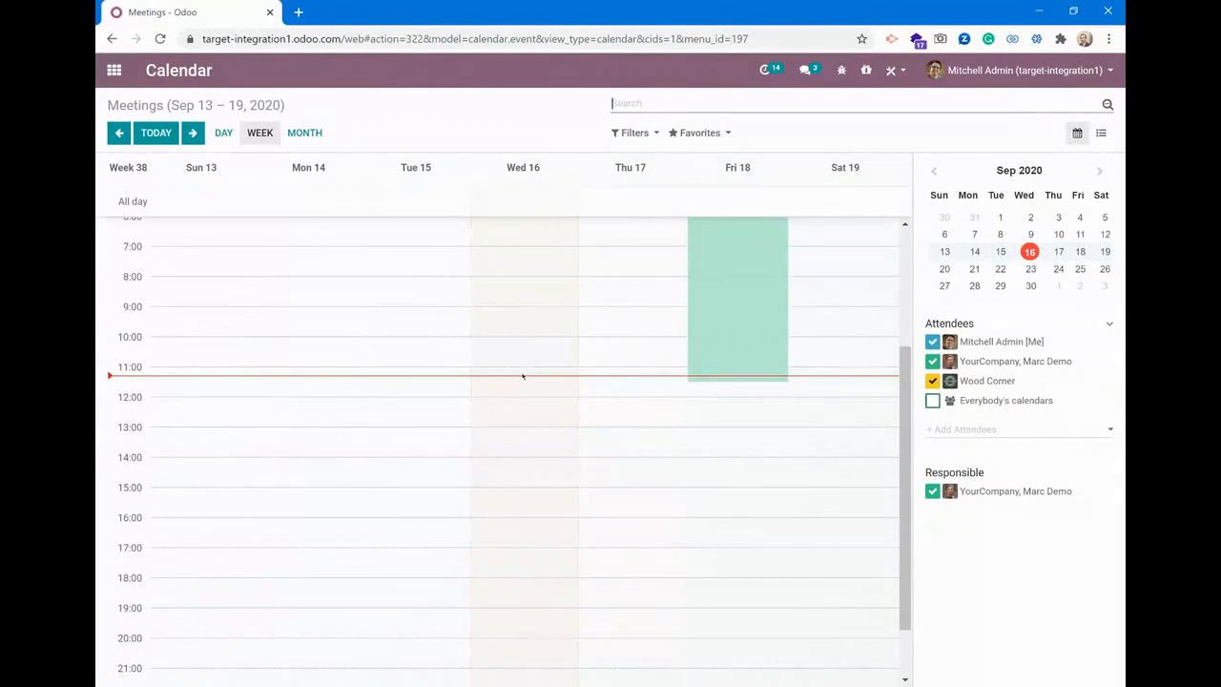
Go back to the app dashboard, search for "emp" and reopen the Employees app
key("alt+h")
type("emp")
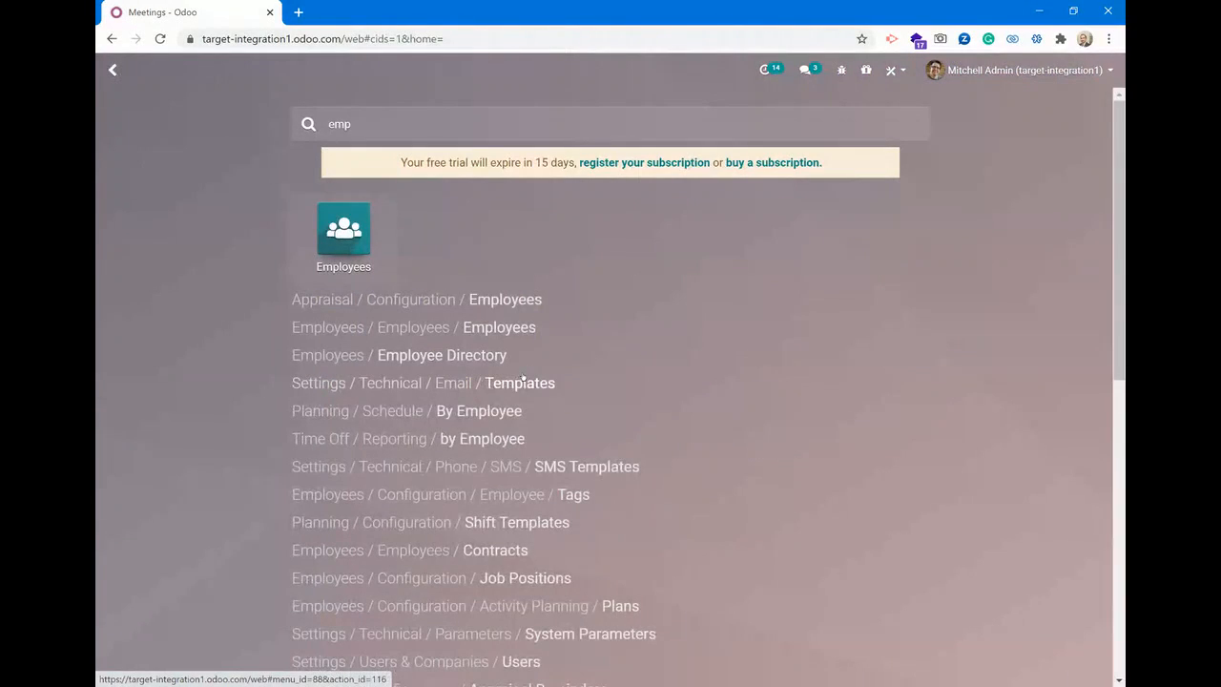
key("Return")
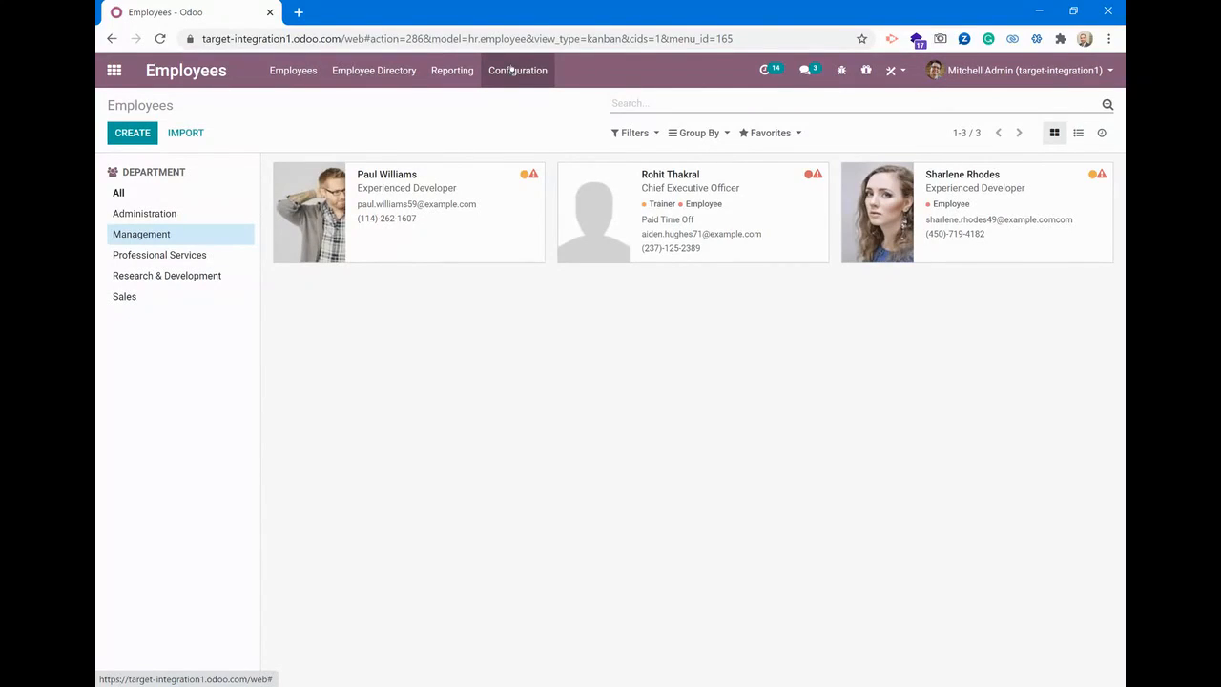
View the Employee Directory, then return to the main Employees list
left_click(393, 80)
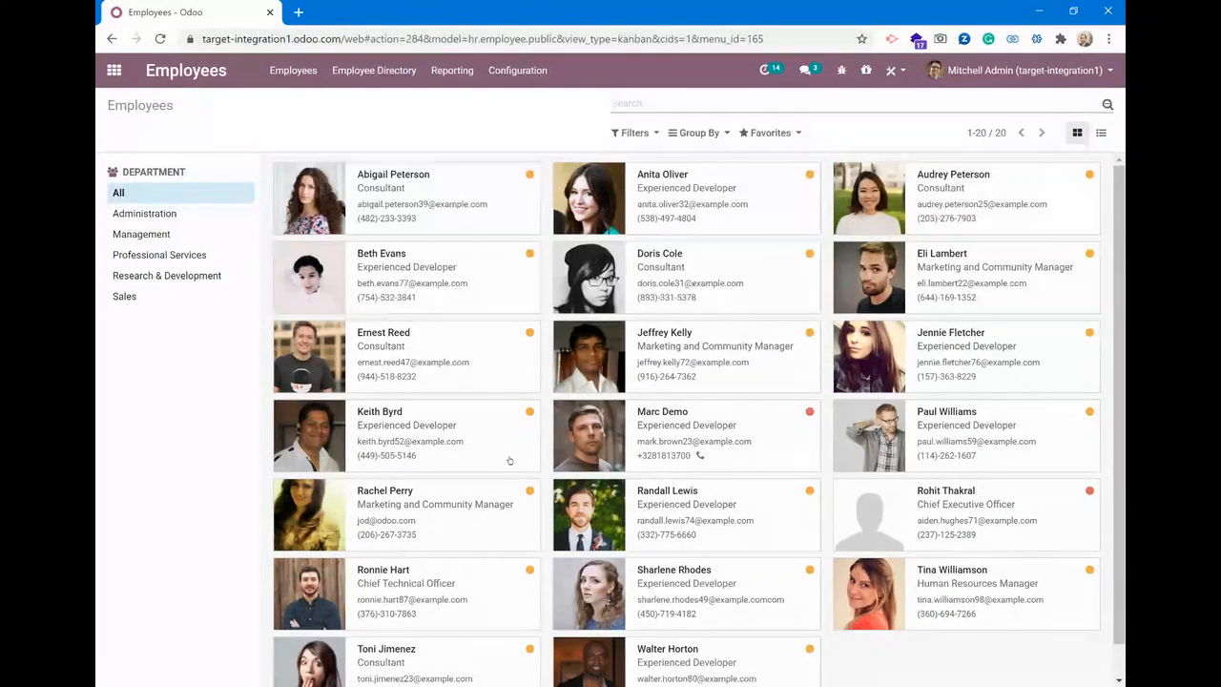
left_click(311, 69)
left_click(307, 100)
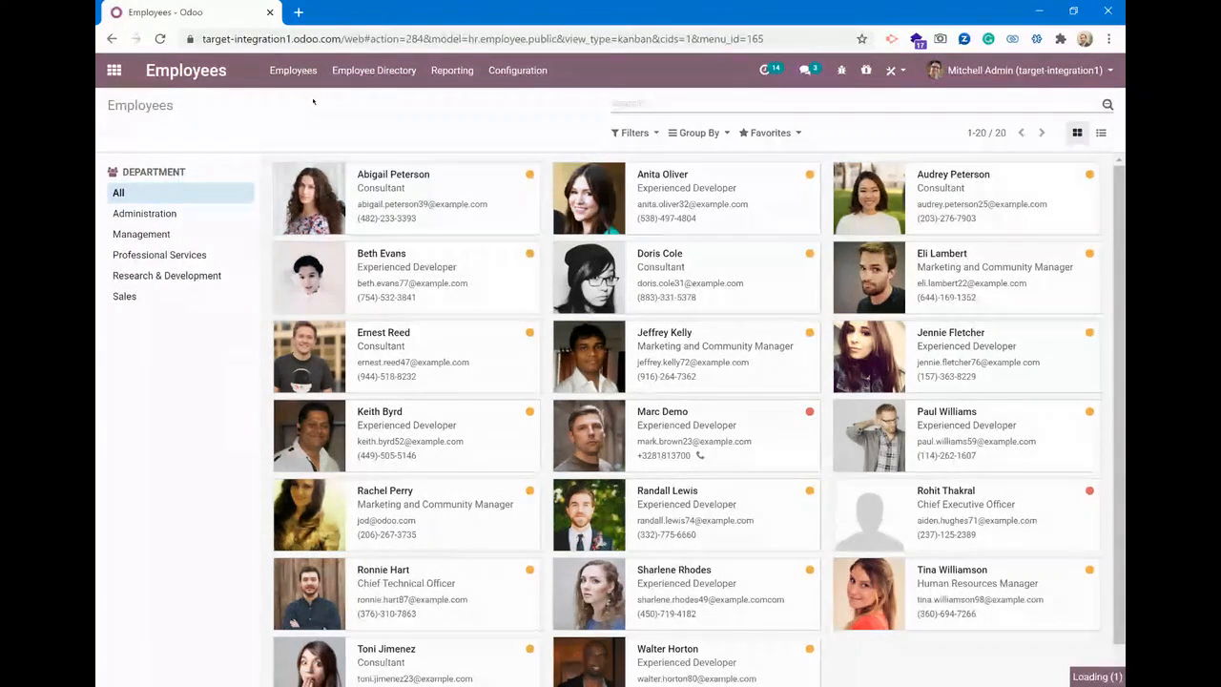
Create a new employee record with the employee's full name and the job title Marketing Manager
left_click(128, 131)
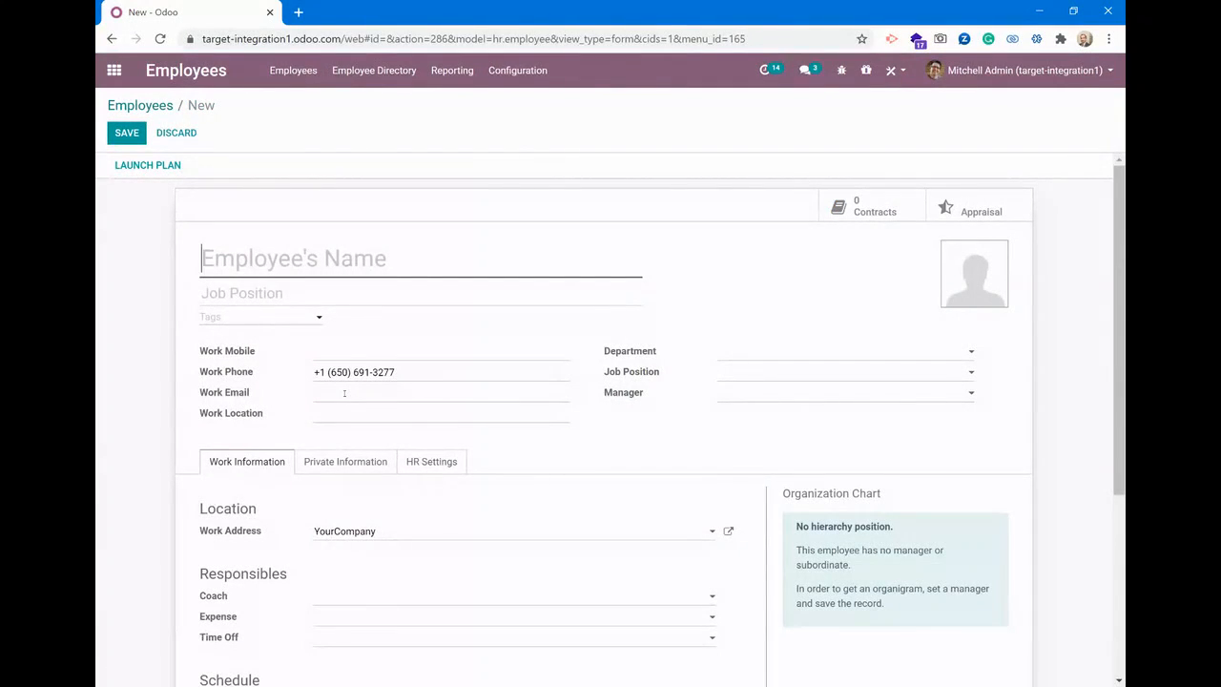
type("Jul")
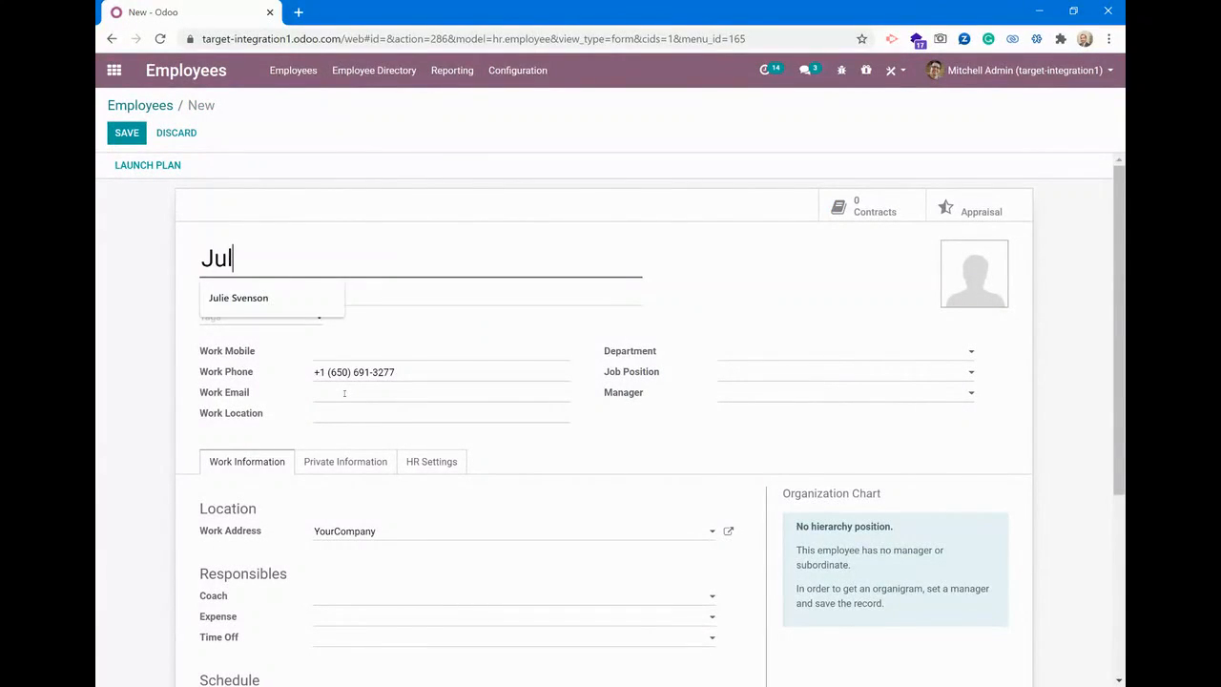
key("Tab")
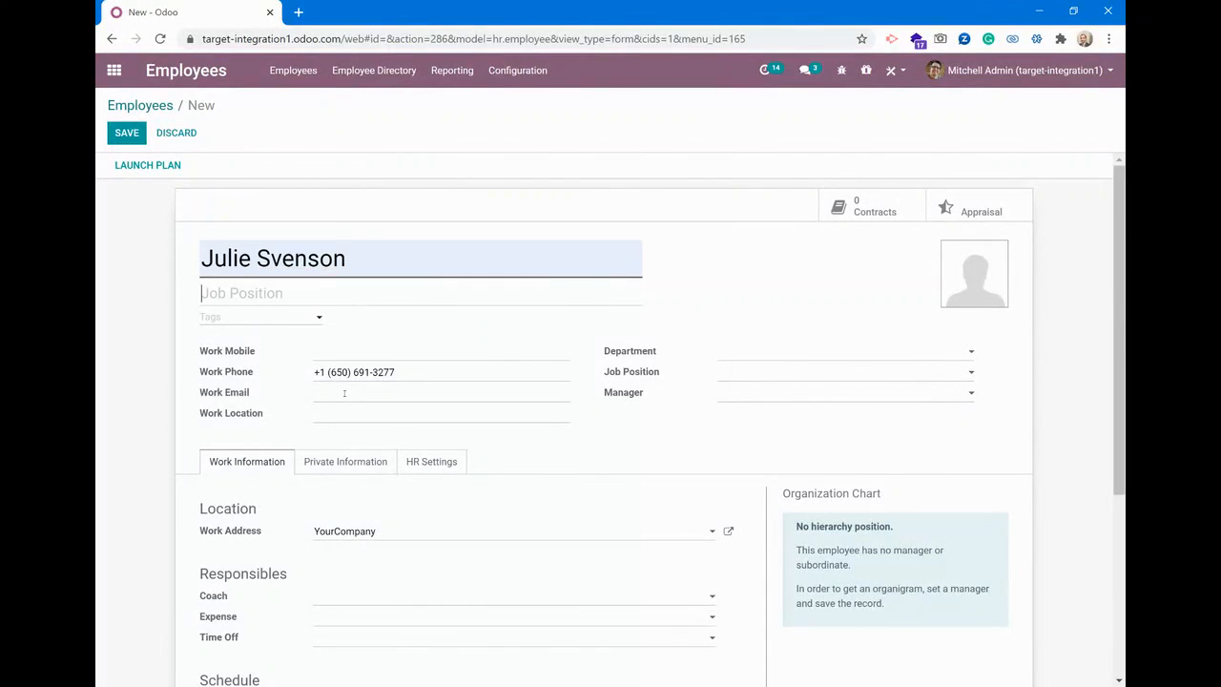
type("Marketing")
type("Manager")
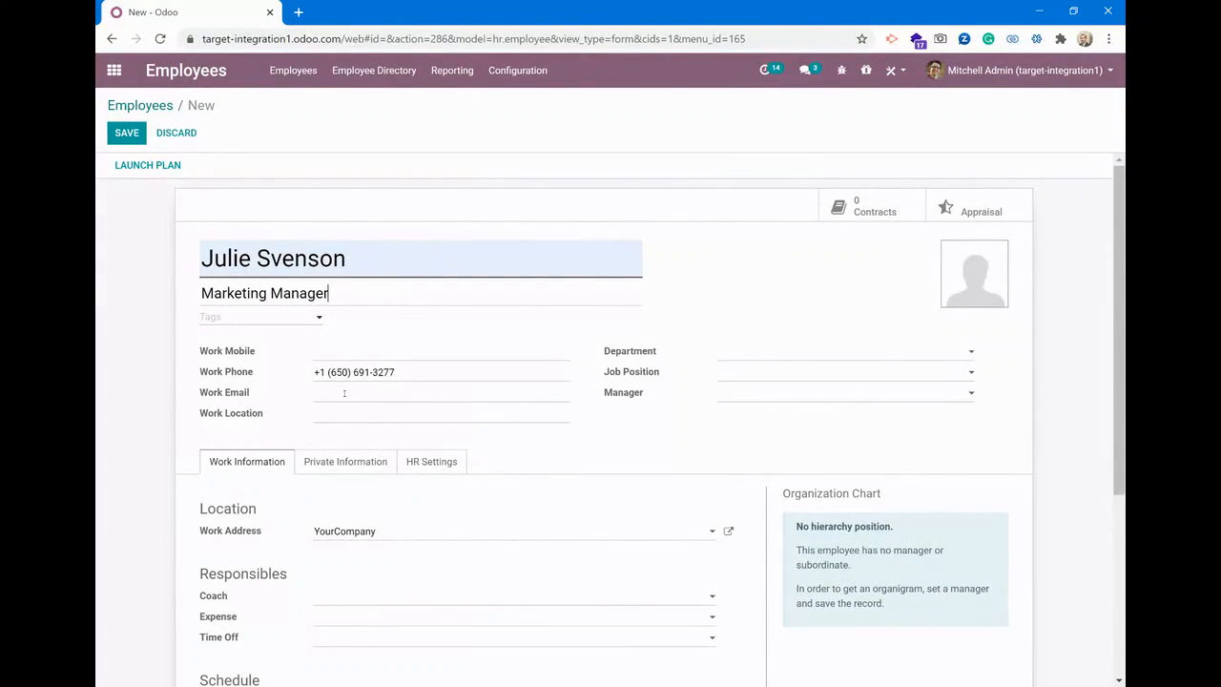
Autofill the work mobile and work email from the saved contact entry, declining to create a new work address
left_click(343, 351)
left_click(354, 381)
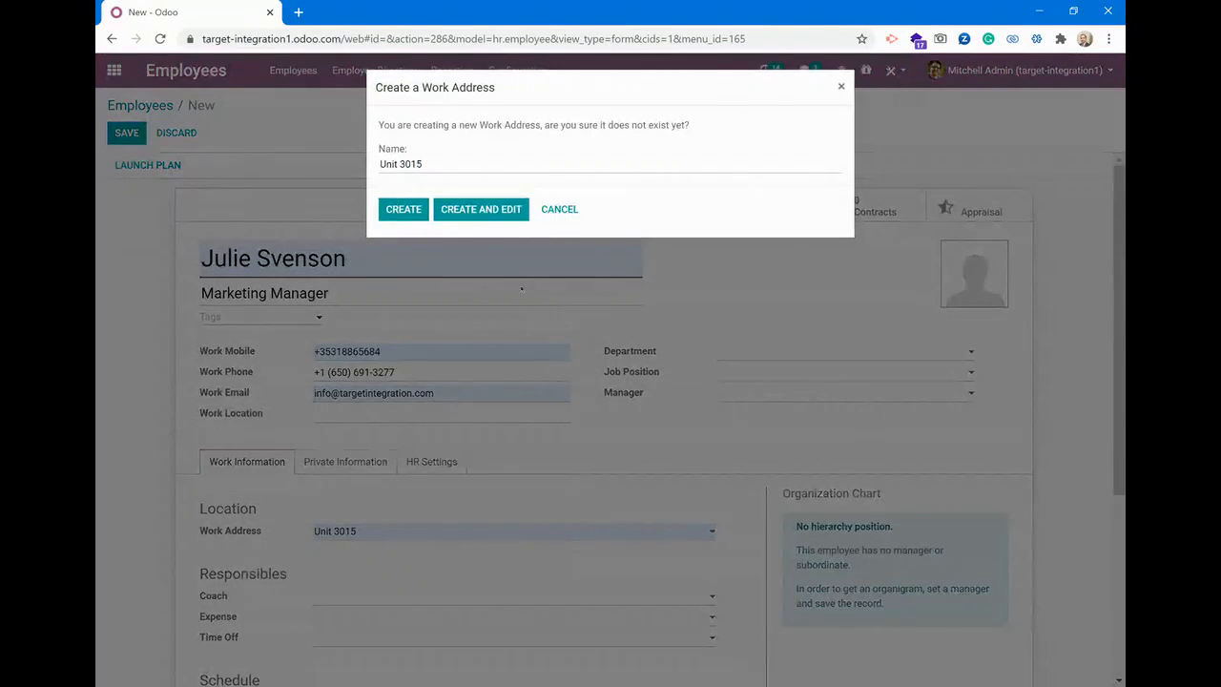
left_click(553, 210)
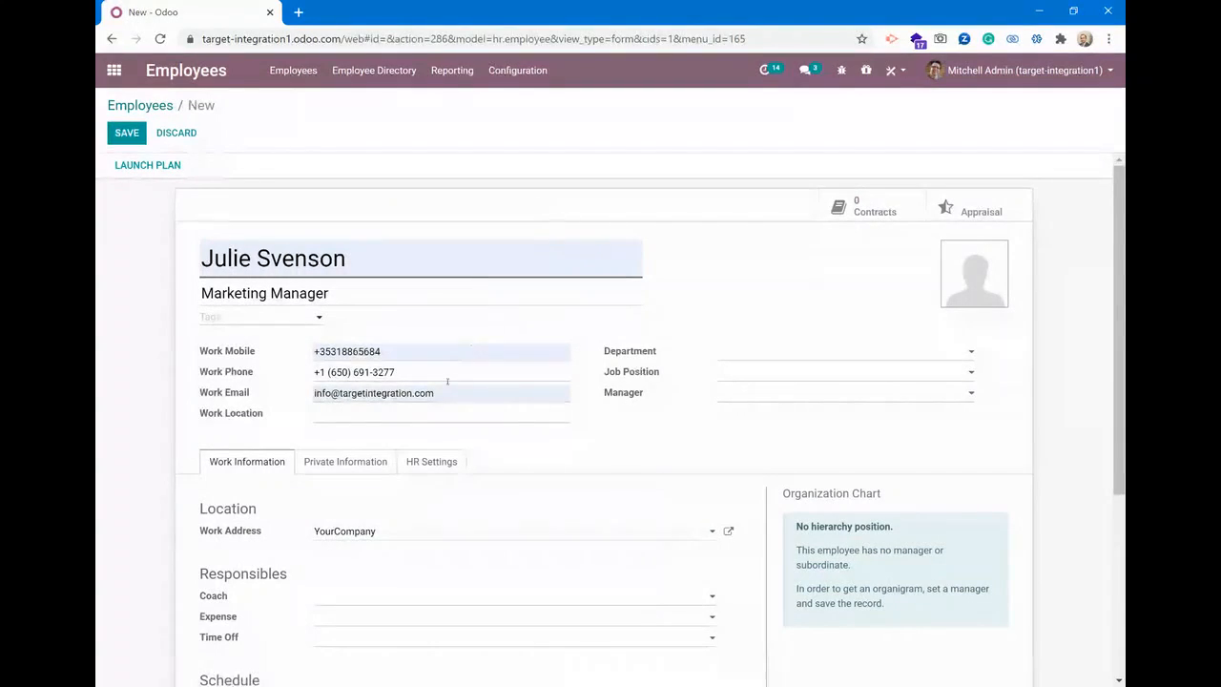
Replace the autofilled work email with the employee's own company e-mail address
left_click_drag(464, 396, 175, 366)
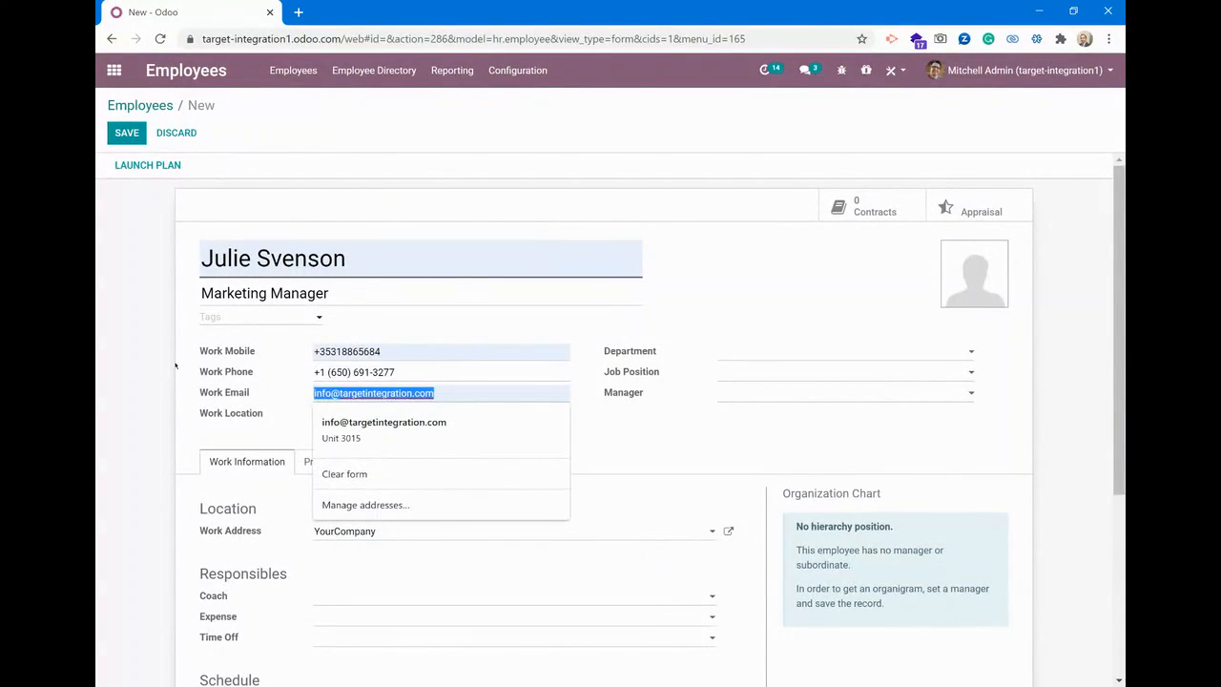
key("BackSpace")
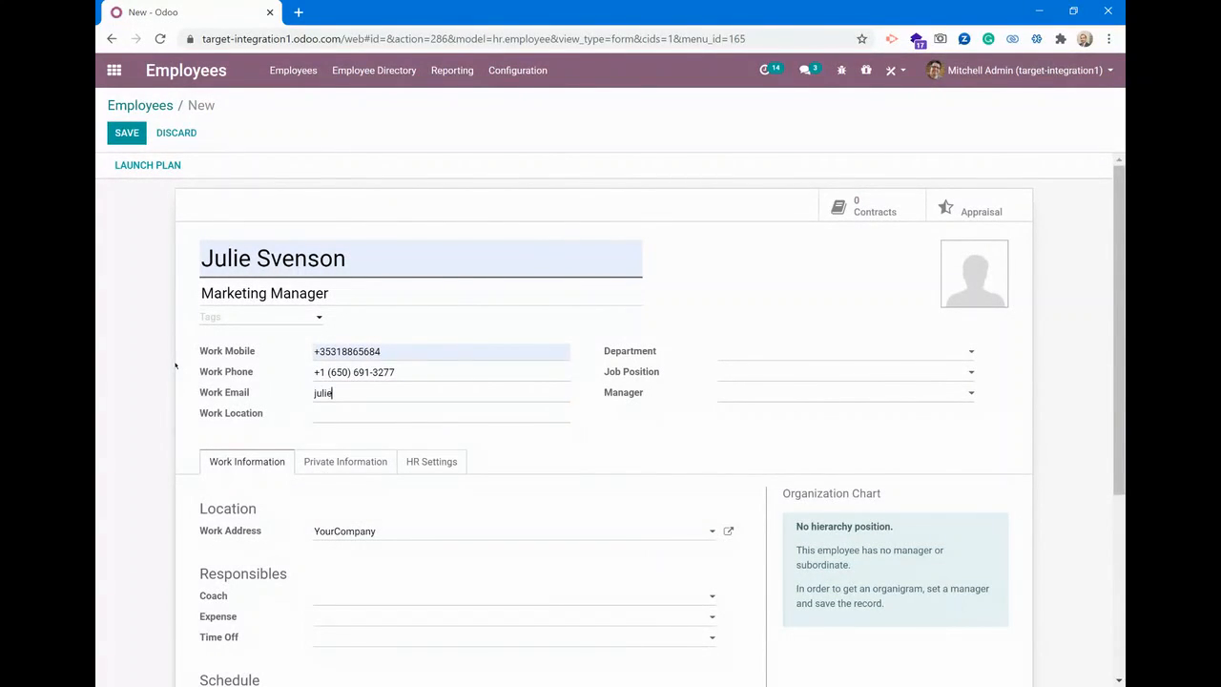
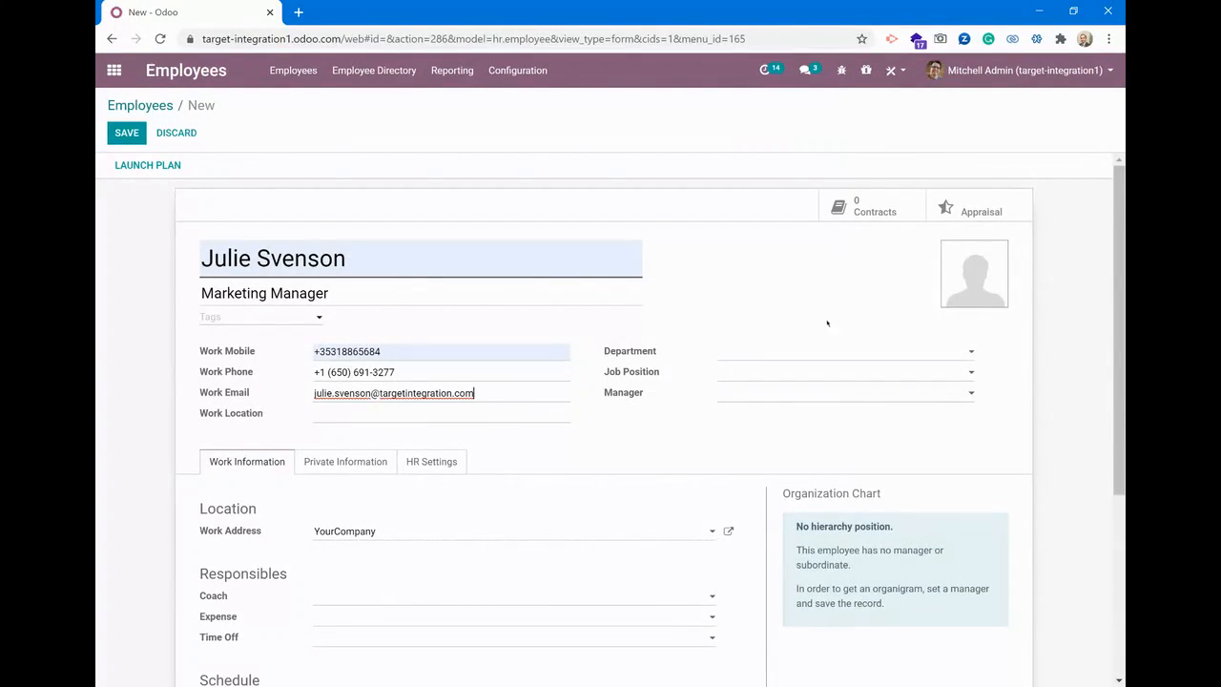
Set the department to Sales and the job position to Marketing and Community Manager
left_click(794, 359)
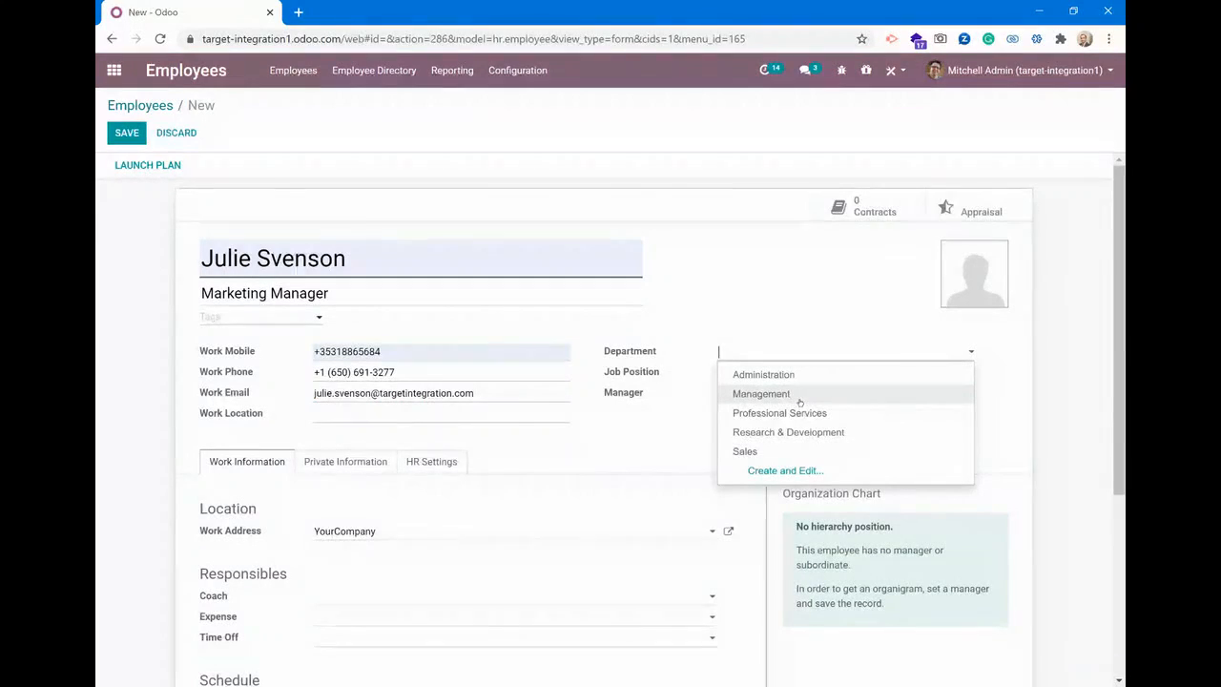
left_click(767, 451)
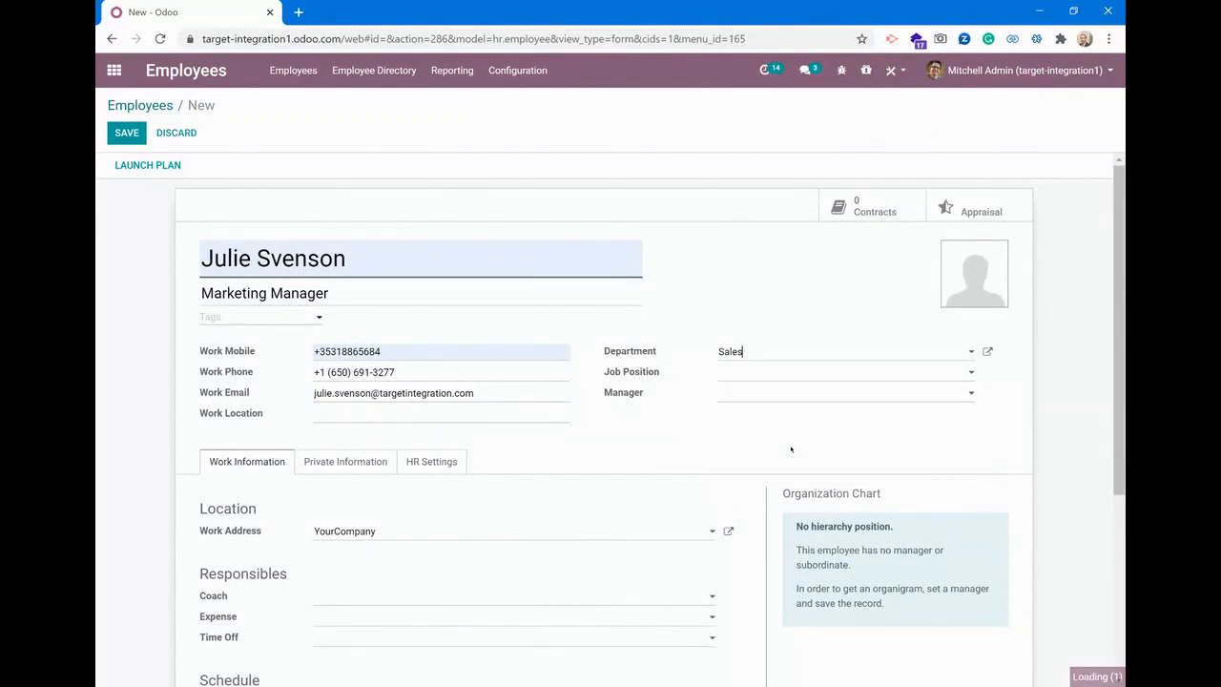
left_click(780, 375)
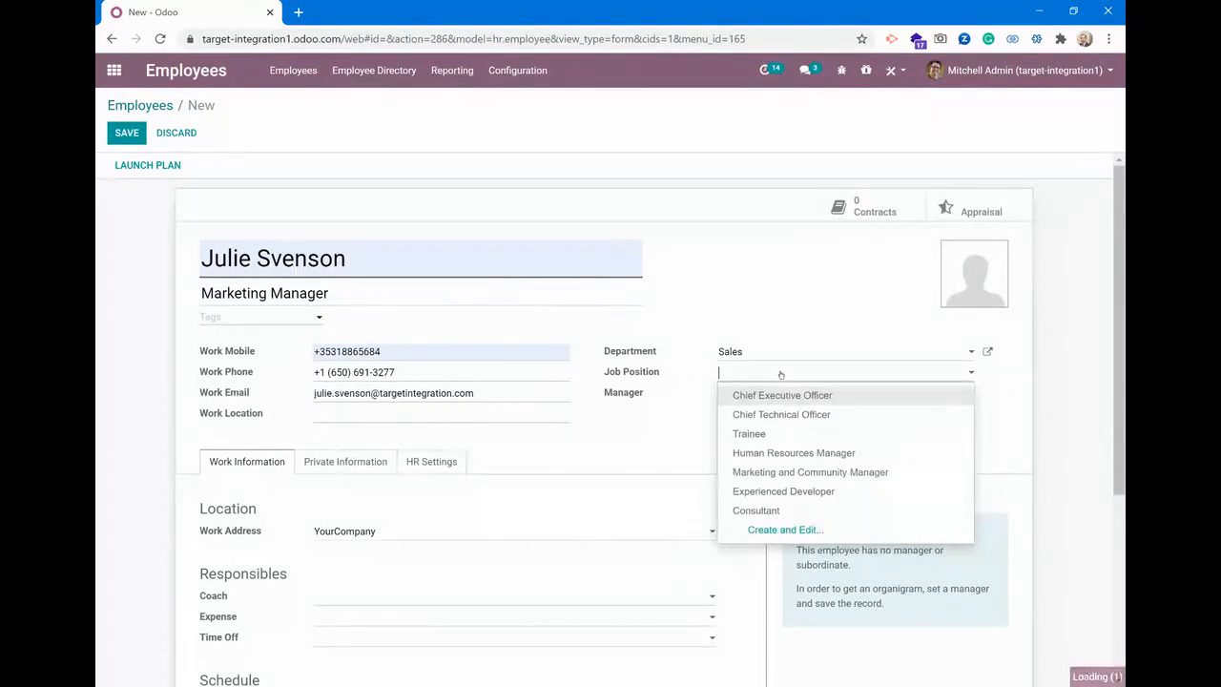
left_click(793, 471)
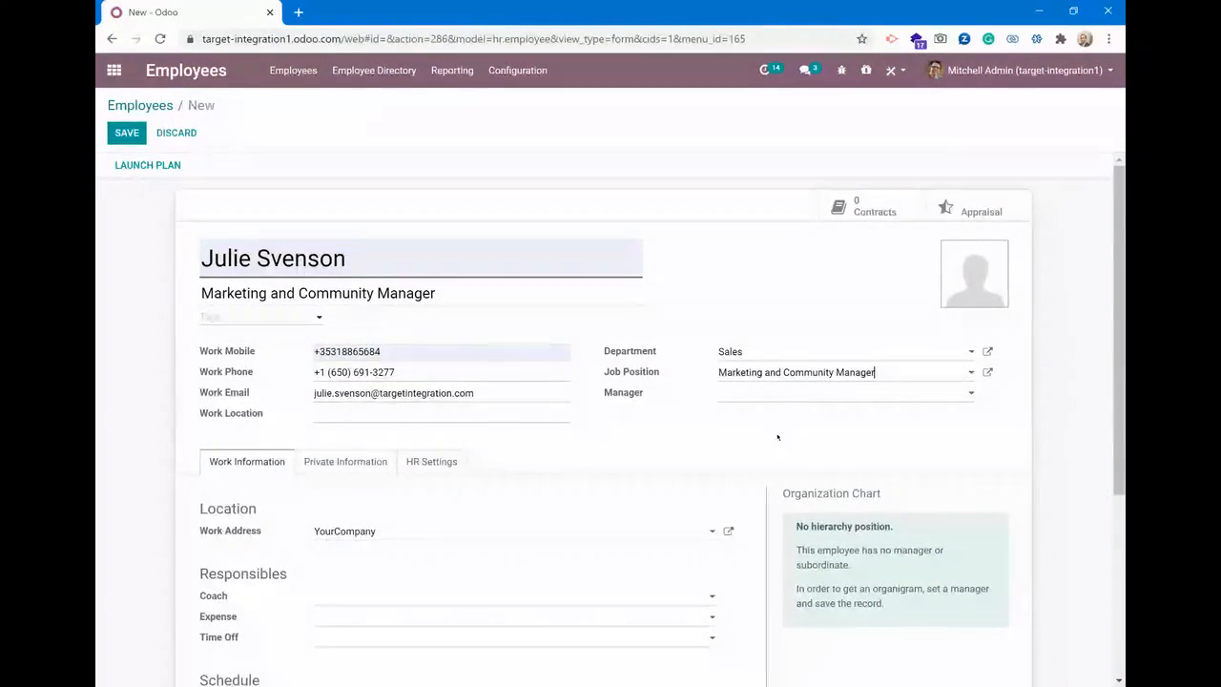
Shorten the job title below the employee's name to Marketing Manager
double_click(319, 293)
key("BackSpace")
key("BackSpace")
key("BackSpace")
key("BackSpace")
key("BackSpace")
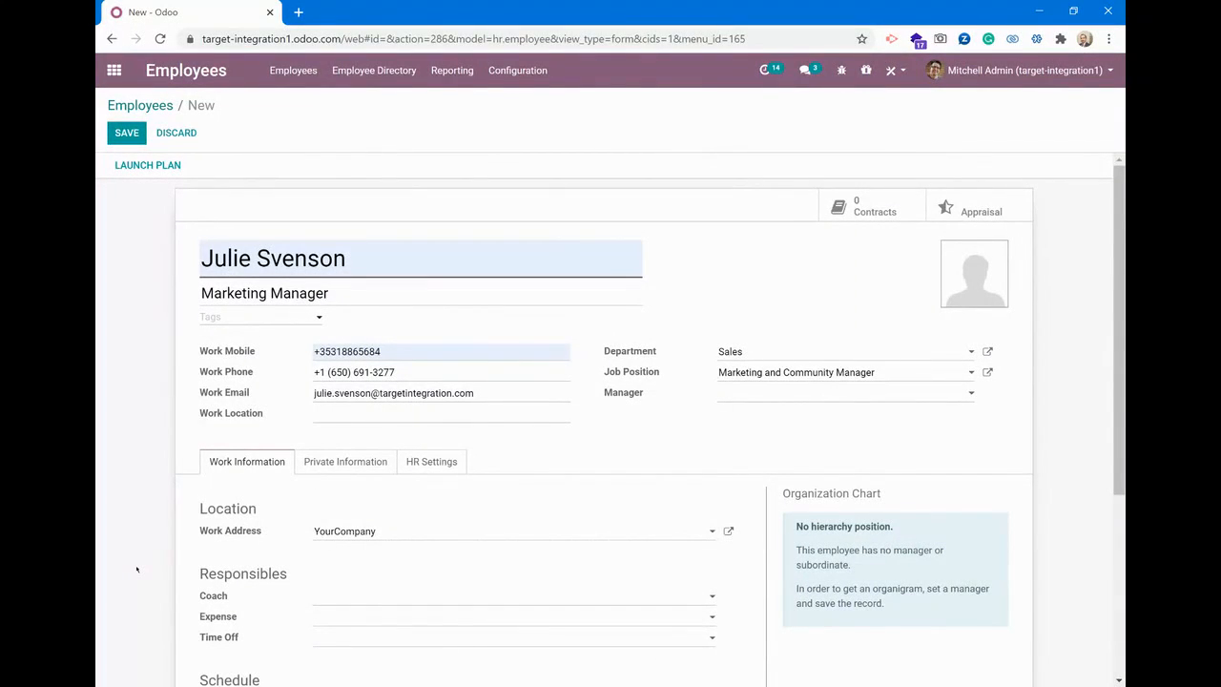
Assign the employee's manager and change the coach to a different employee
left_click(795, 398)
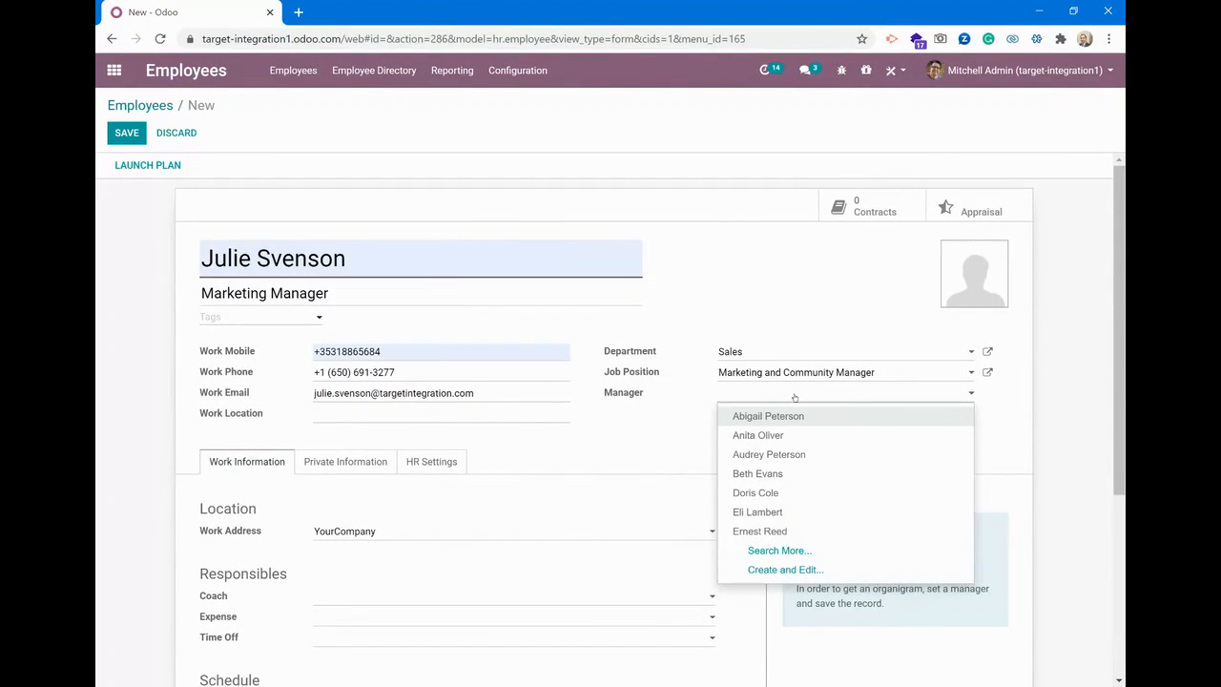
type("rohi")
left_click(806, 417)
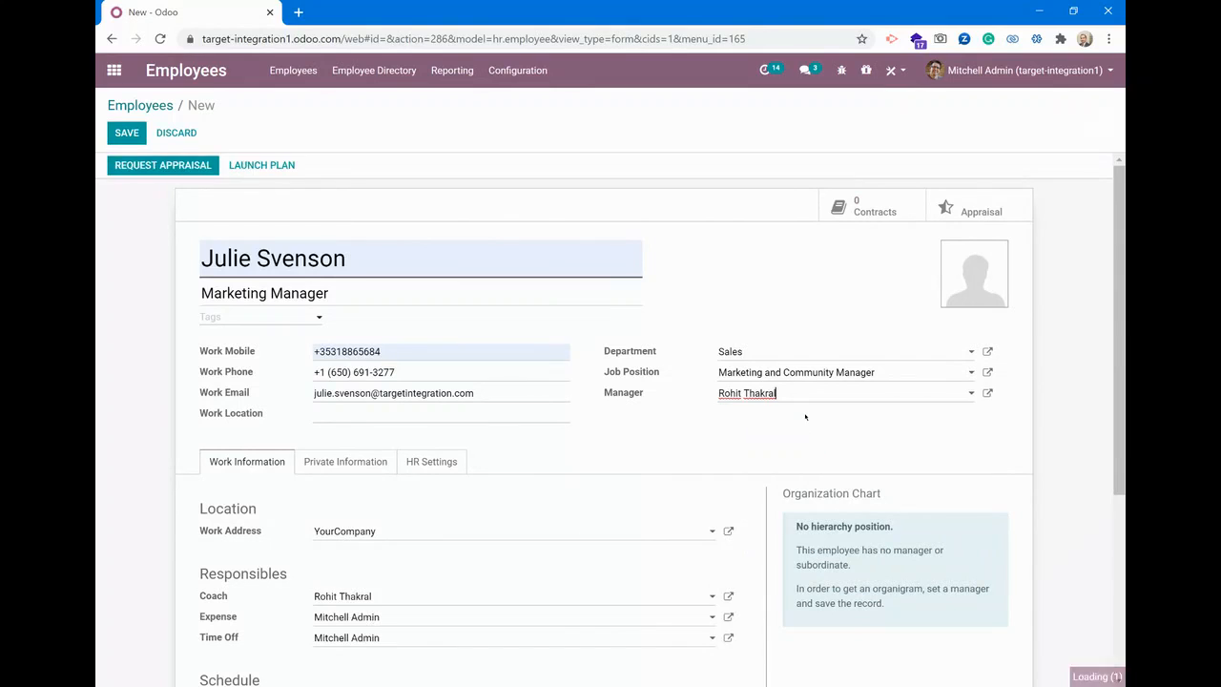
scroll(804, 417, "down", 2)
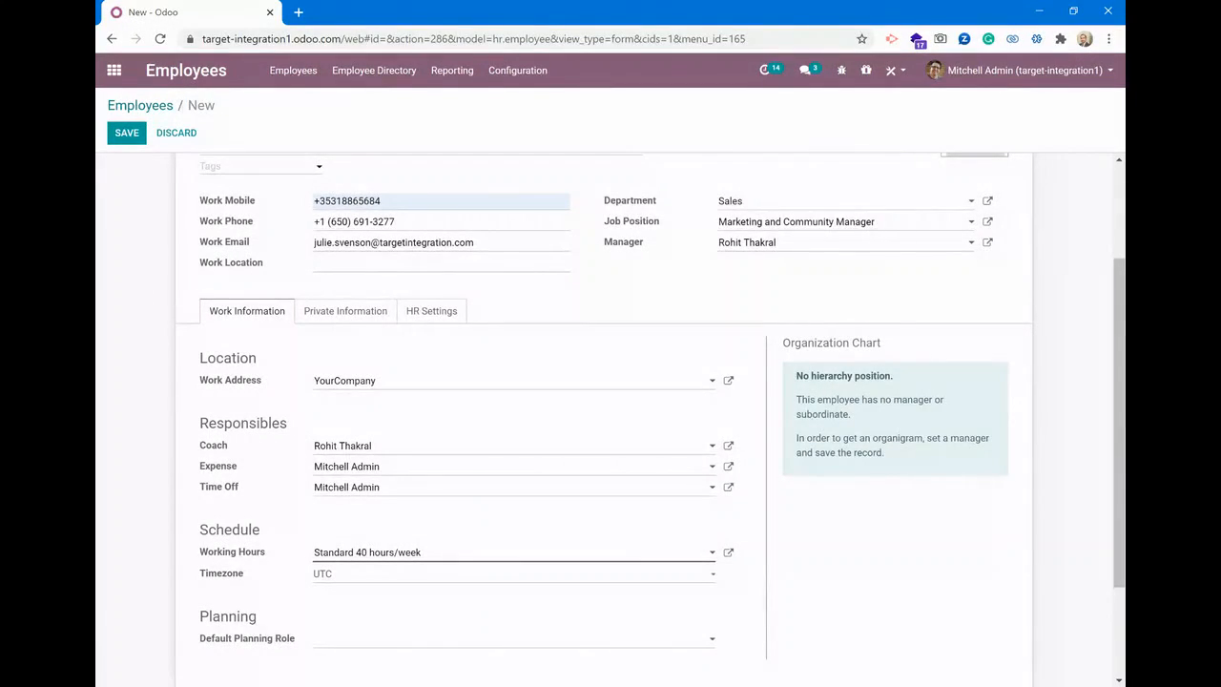
left_click(403, 445)
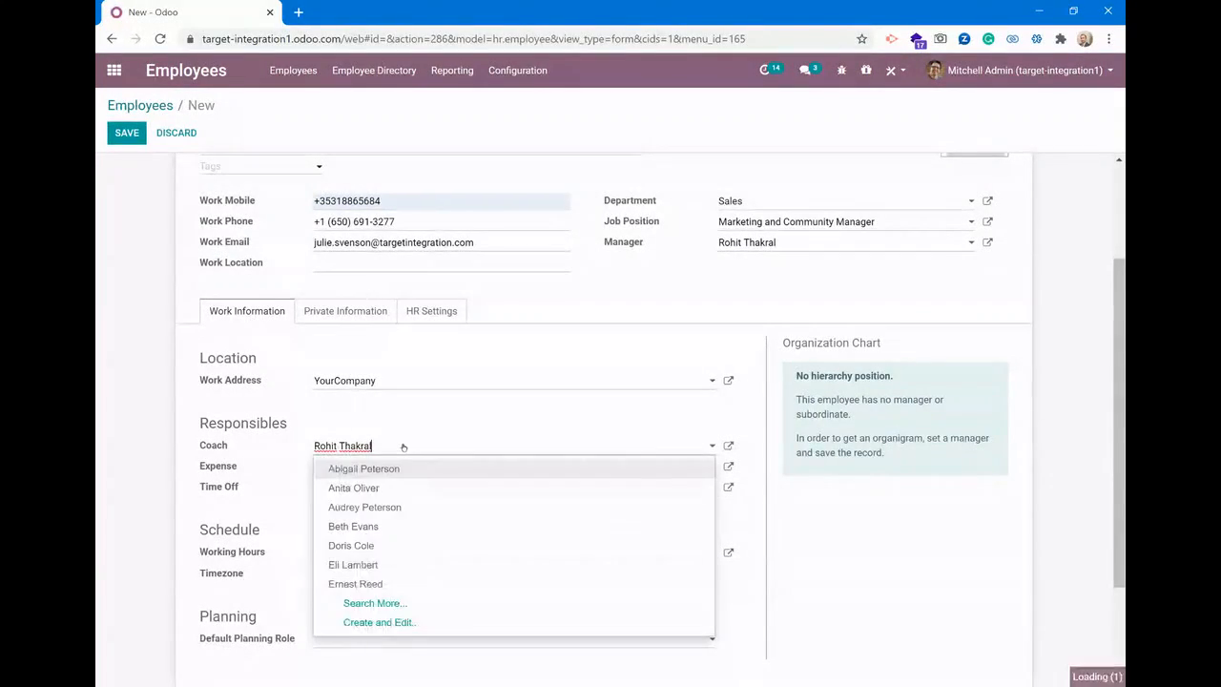
left_click(410, 528)
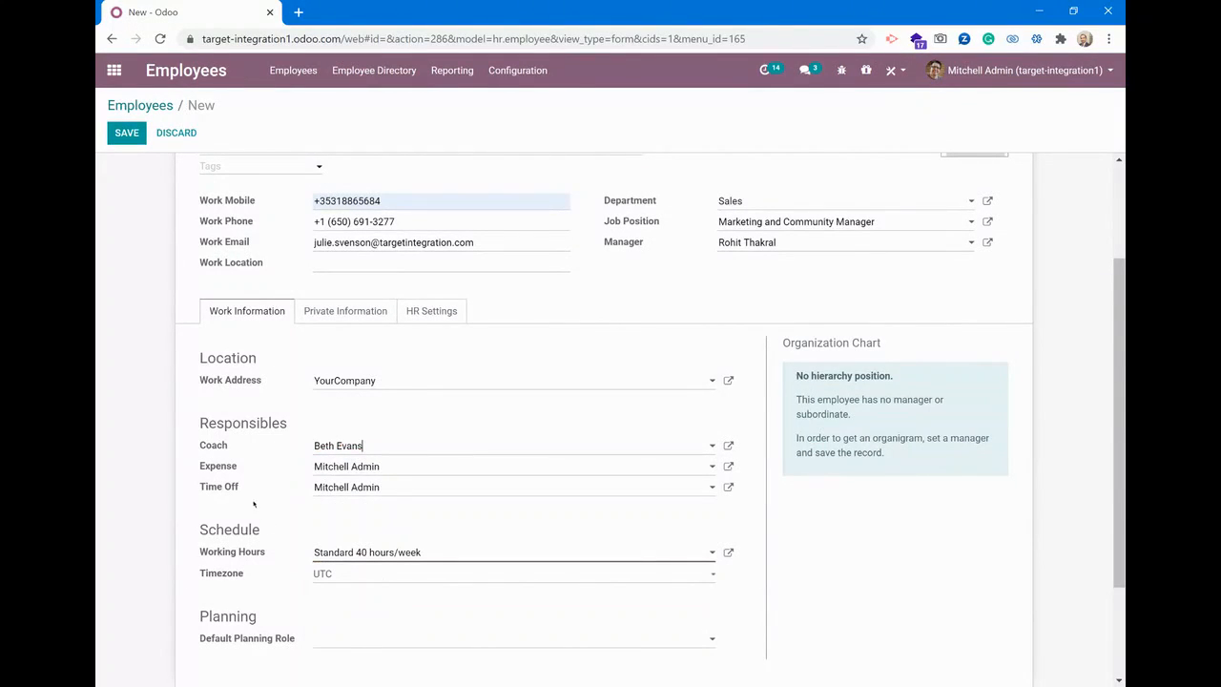
Review the expense approver, working hours and default planning role choices in the employee's work information, keeping the current selections
left_click(389, 469)
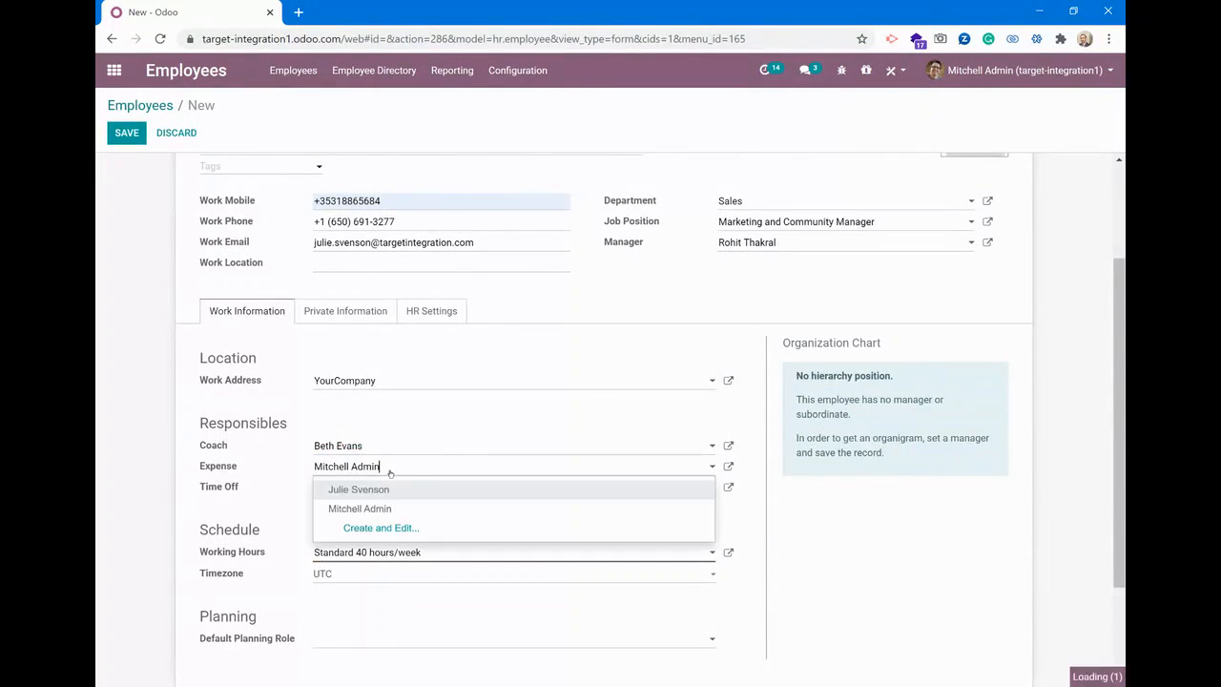
left_click(400, 507)
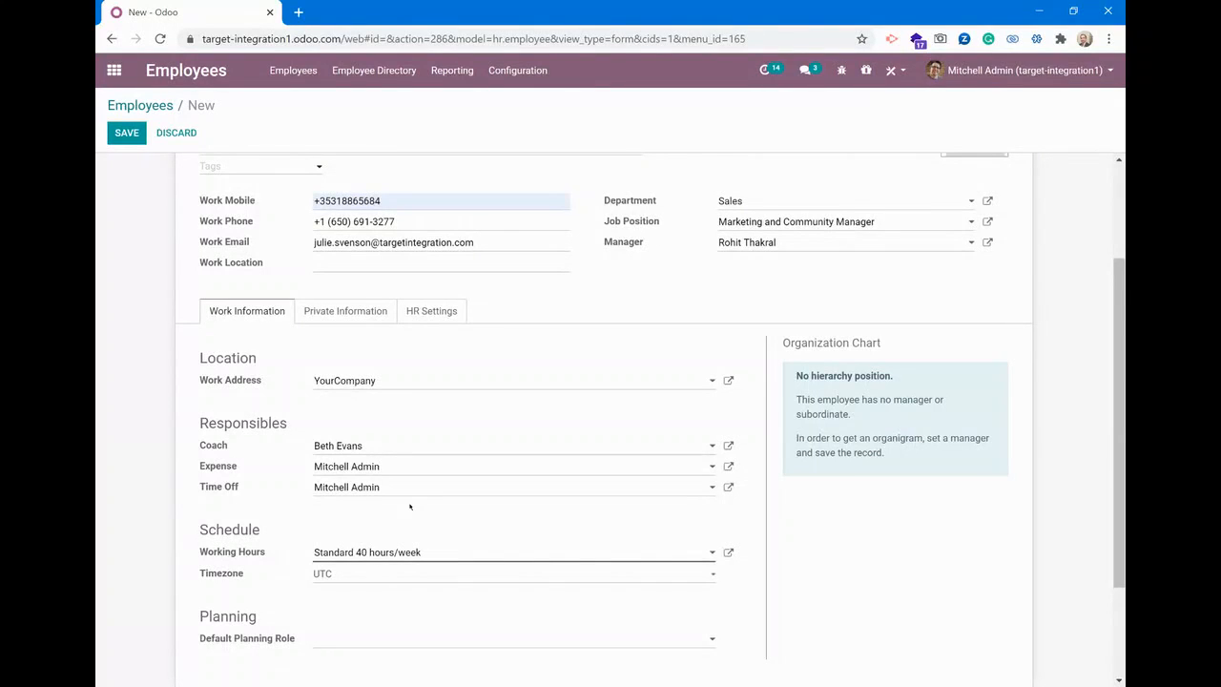
scroll(411, 506, "down", 2)
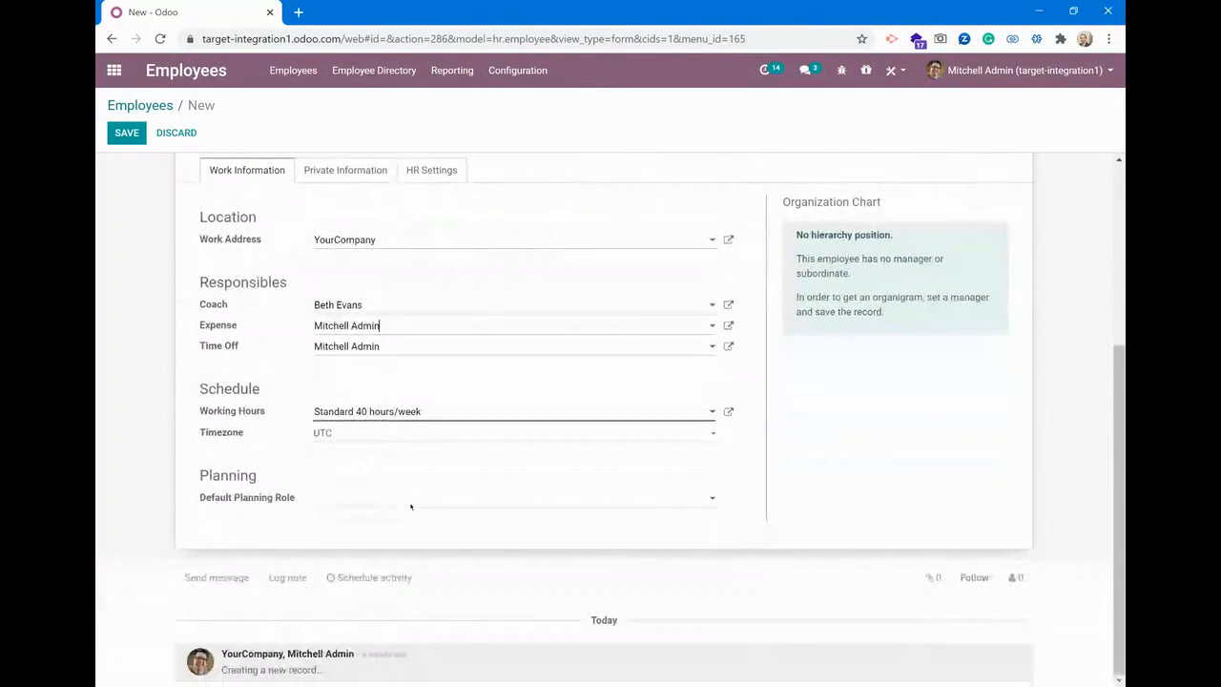
left_click(447, 414)
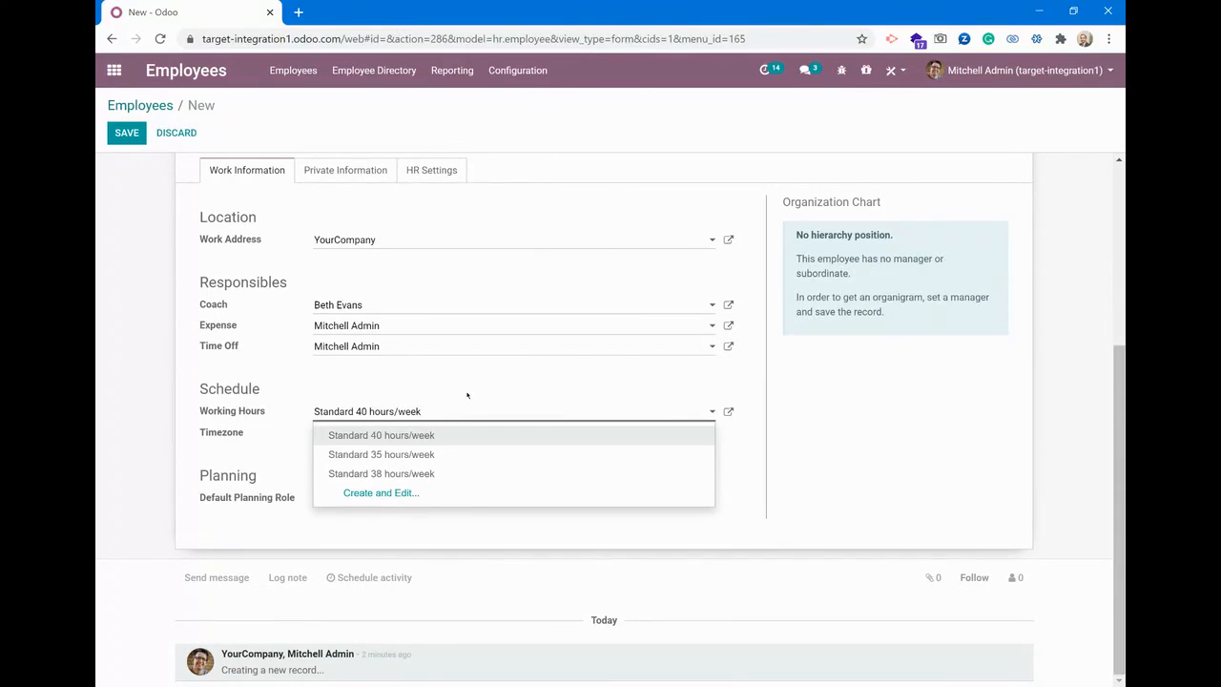
left_click(466, 394)
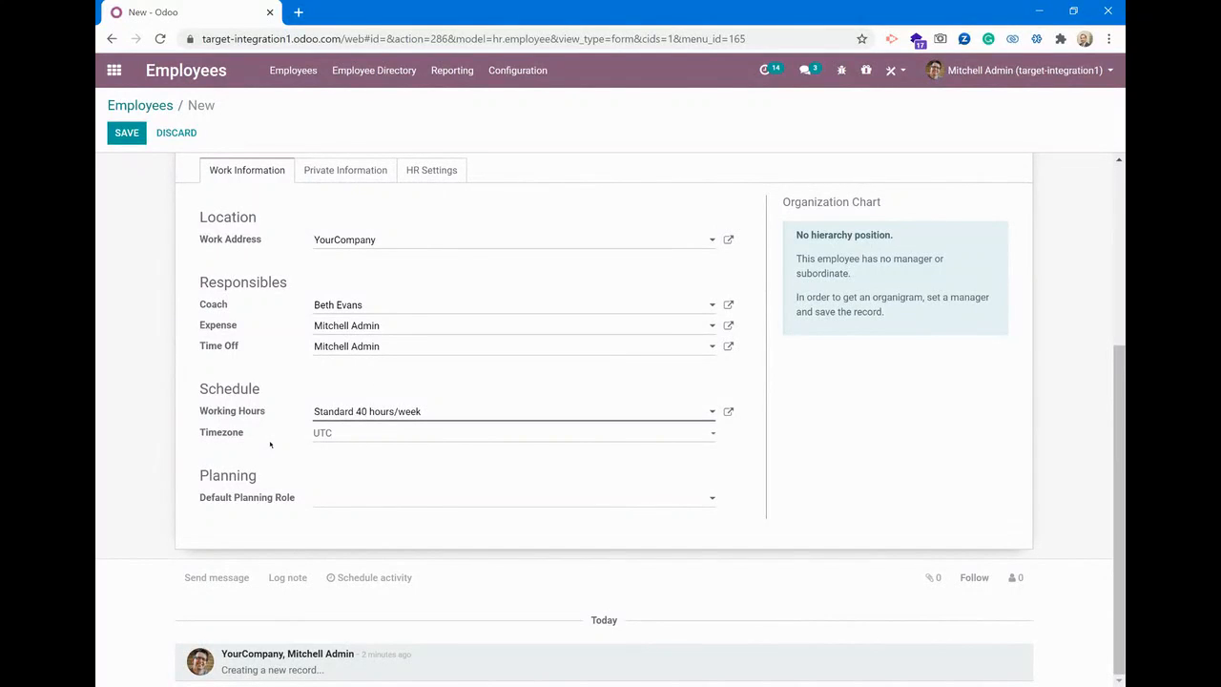
left_click(331, 502)
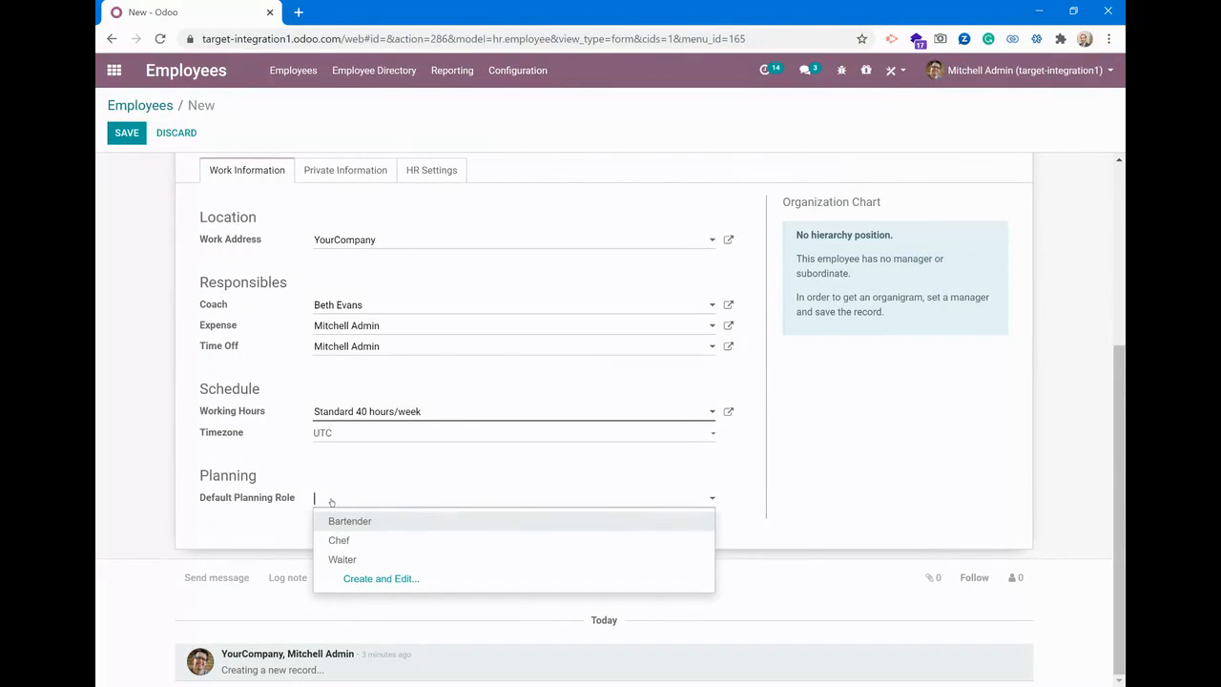
left_click(268, 521)
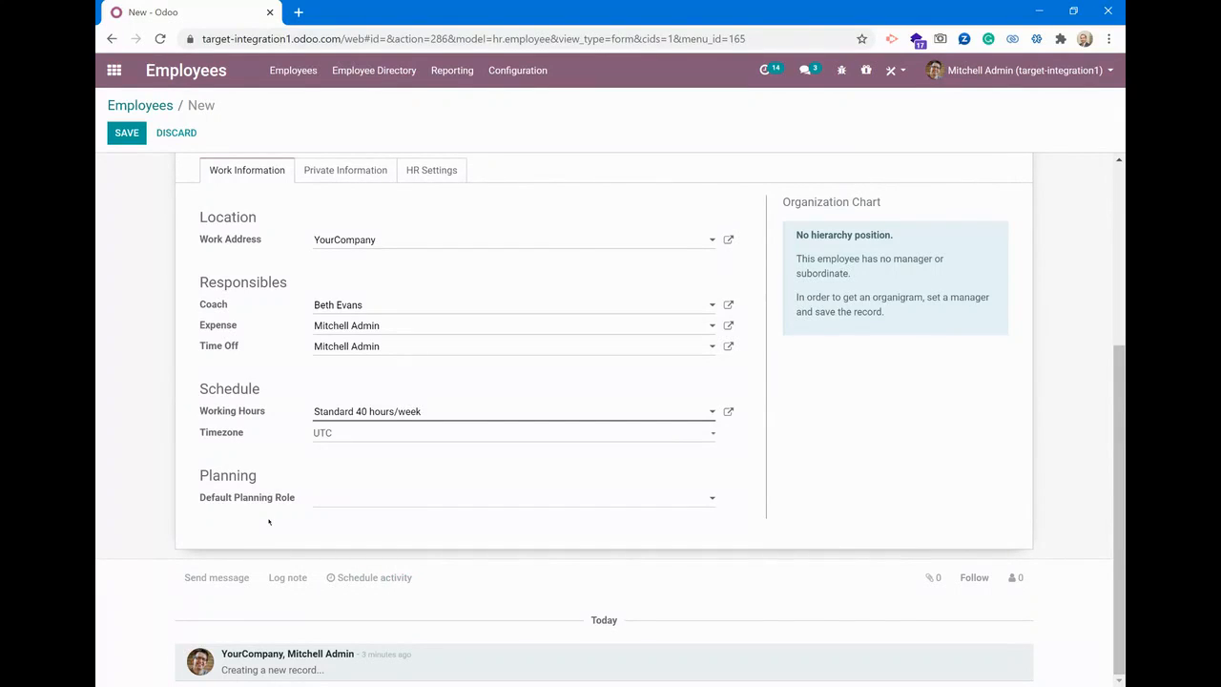
Set the gender to Female in the employee's private information, leaving the private address empty
left_click(342, 179)
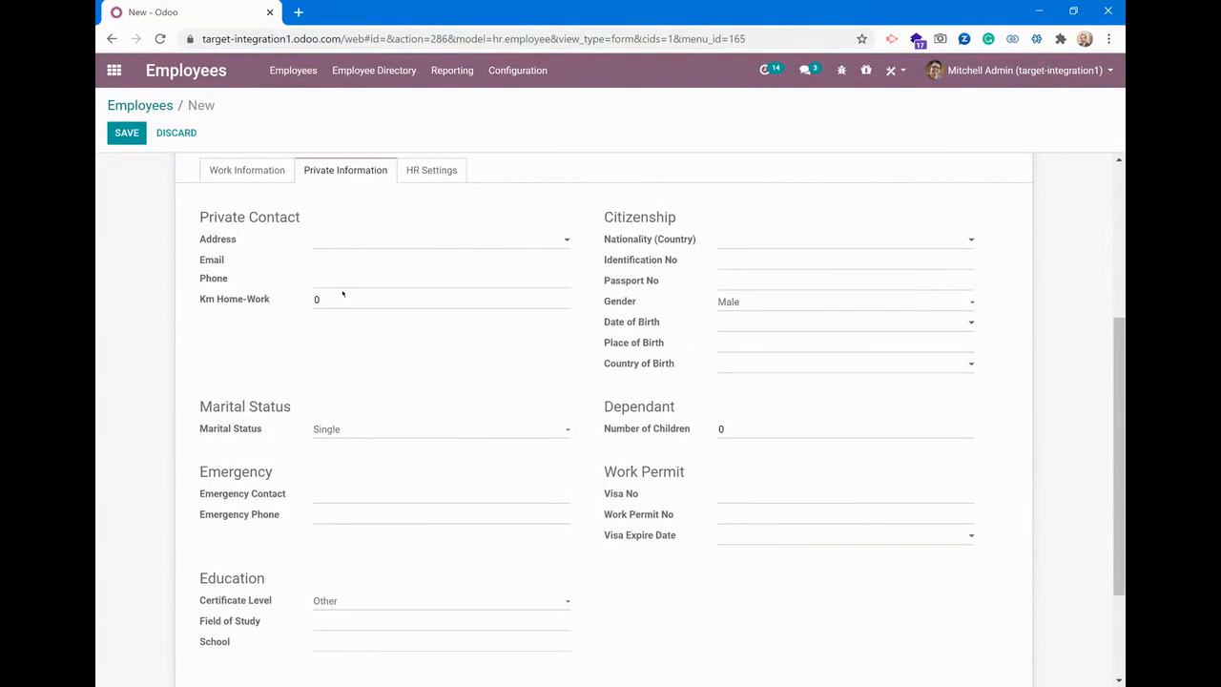
left_click(376, 243)
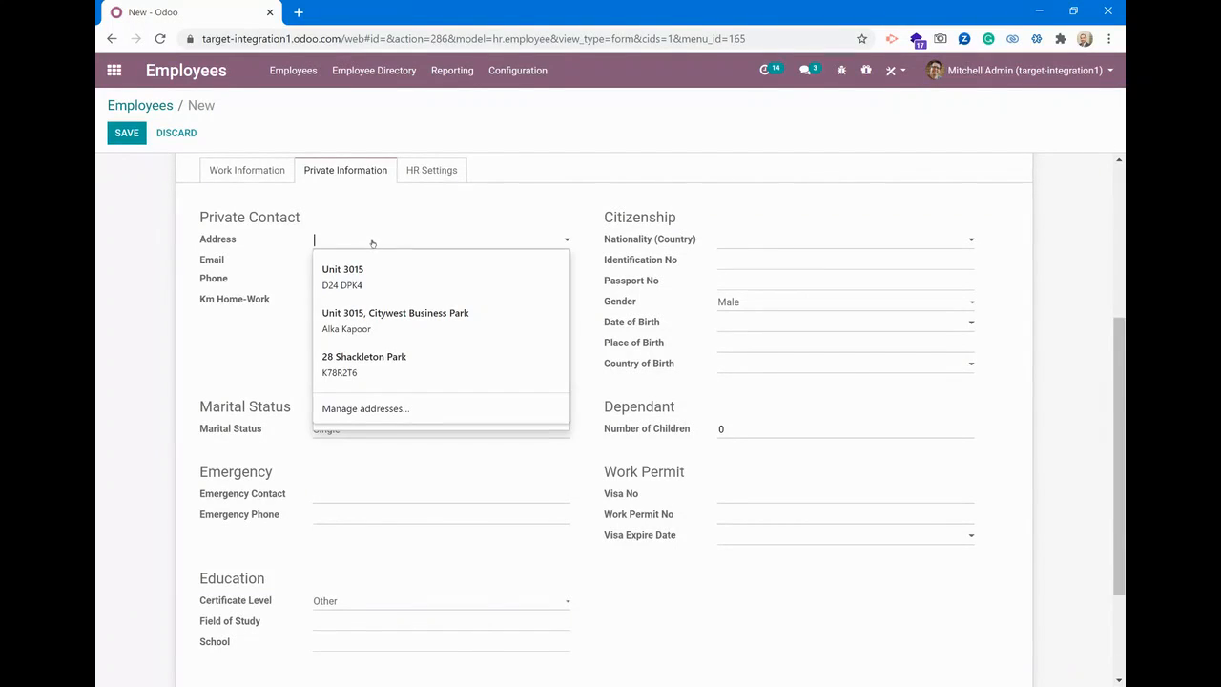
left_click(256, 268)
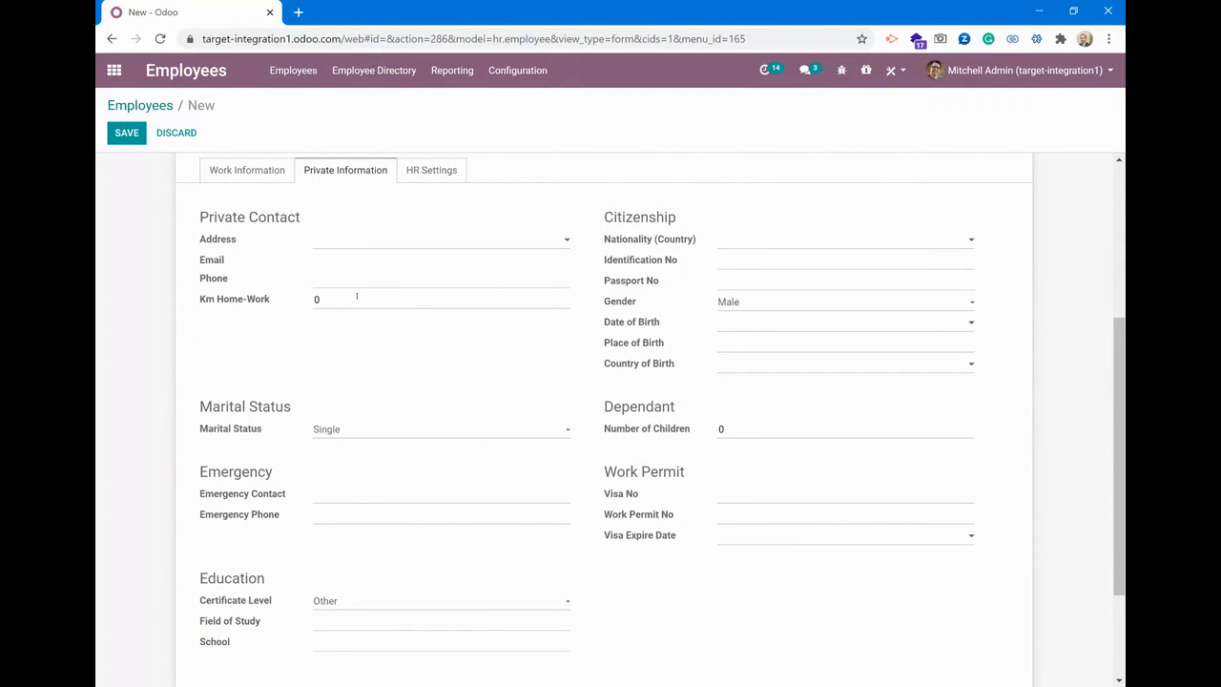
mouse_move(259, 307)
left_click(744, 302)
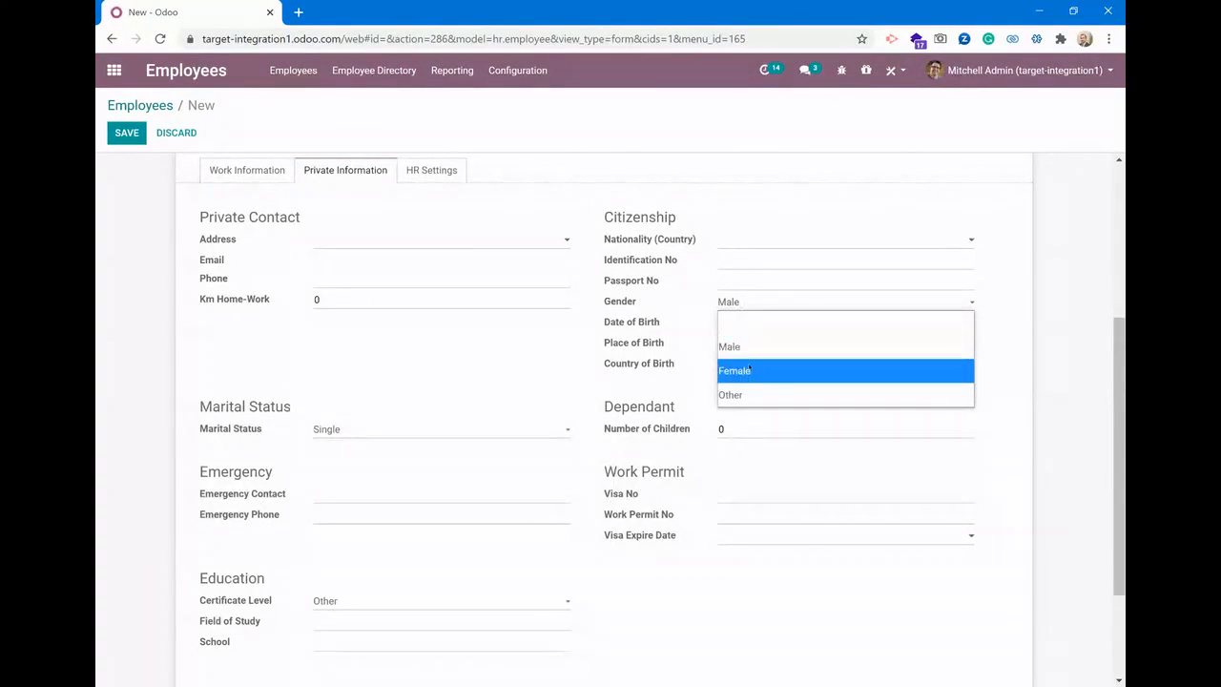
left_click(748, 370)
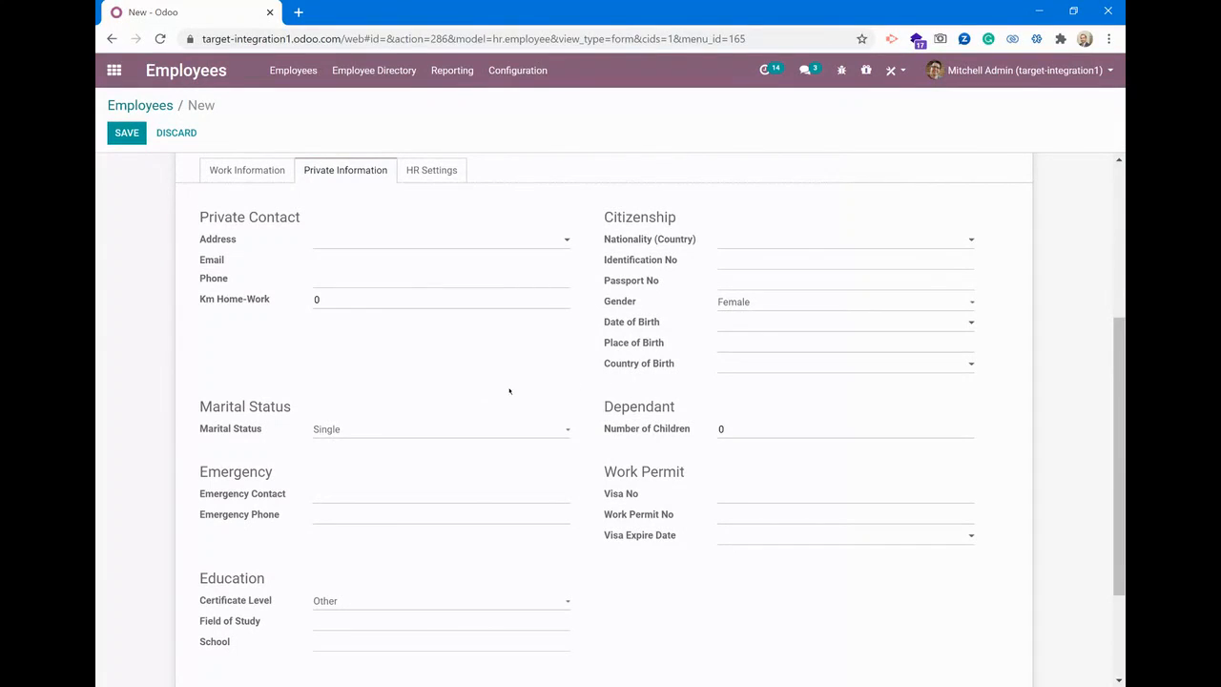
Link the employee to their own user account as the related user in the HR settings
scroll(457, 395, "down", 3)
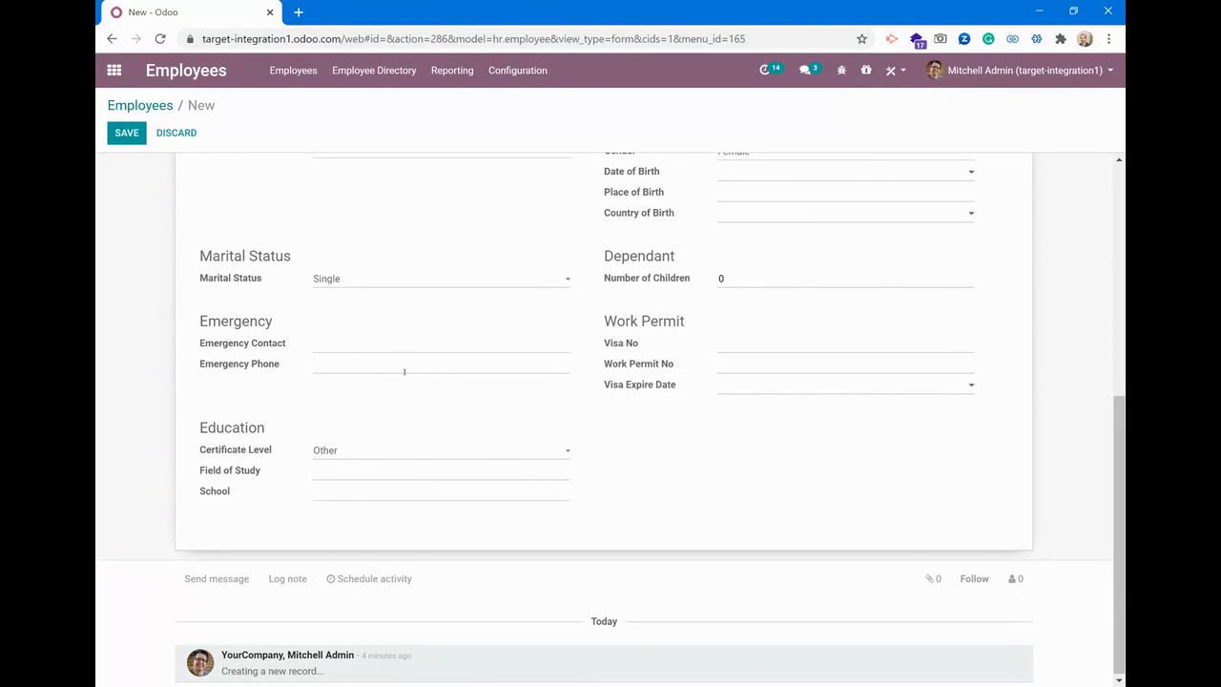
scroll(405, 372, "up", 3)
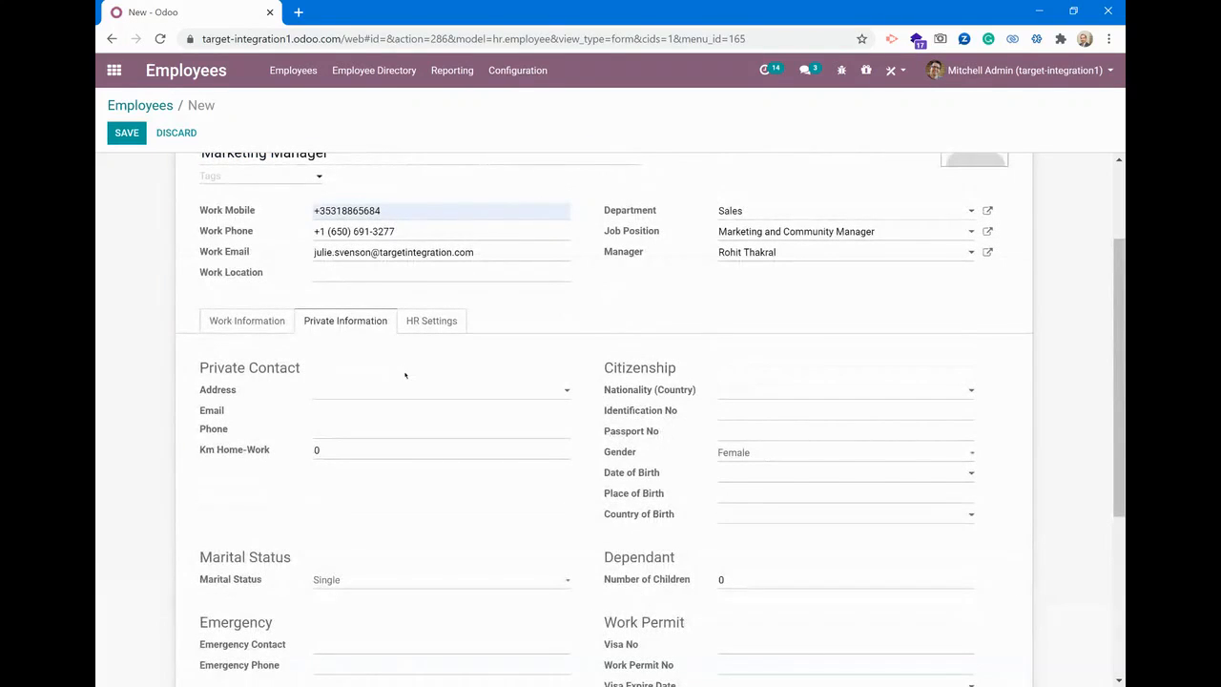
left_click(427, 322)
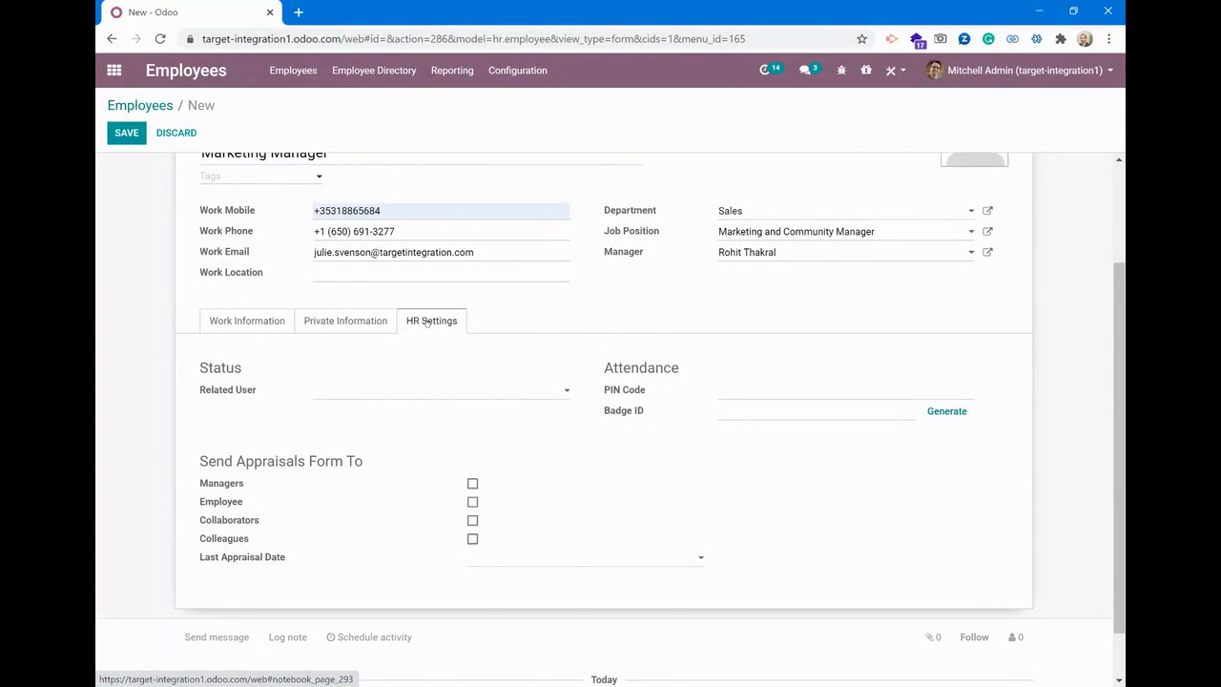
left_click(416, 393)
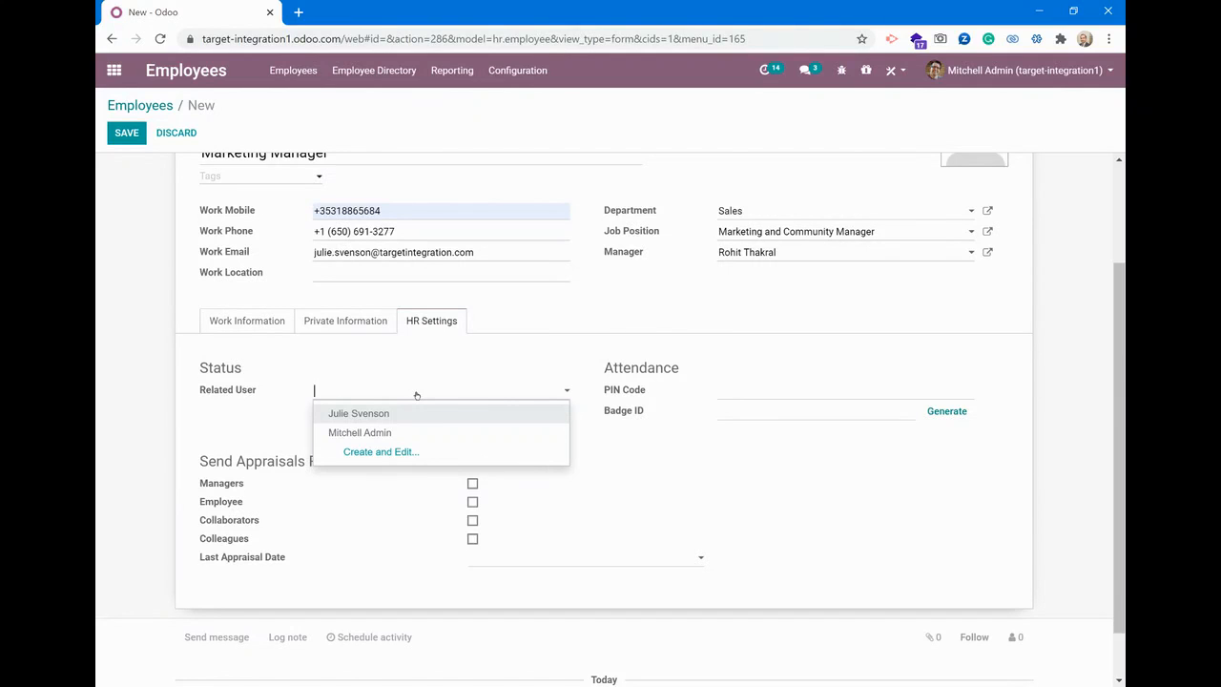
left_click(401, 414)
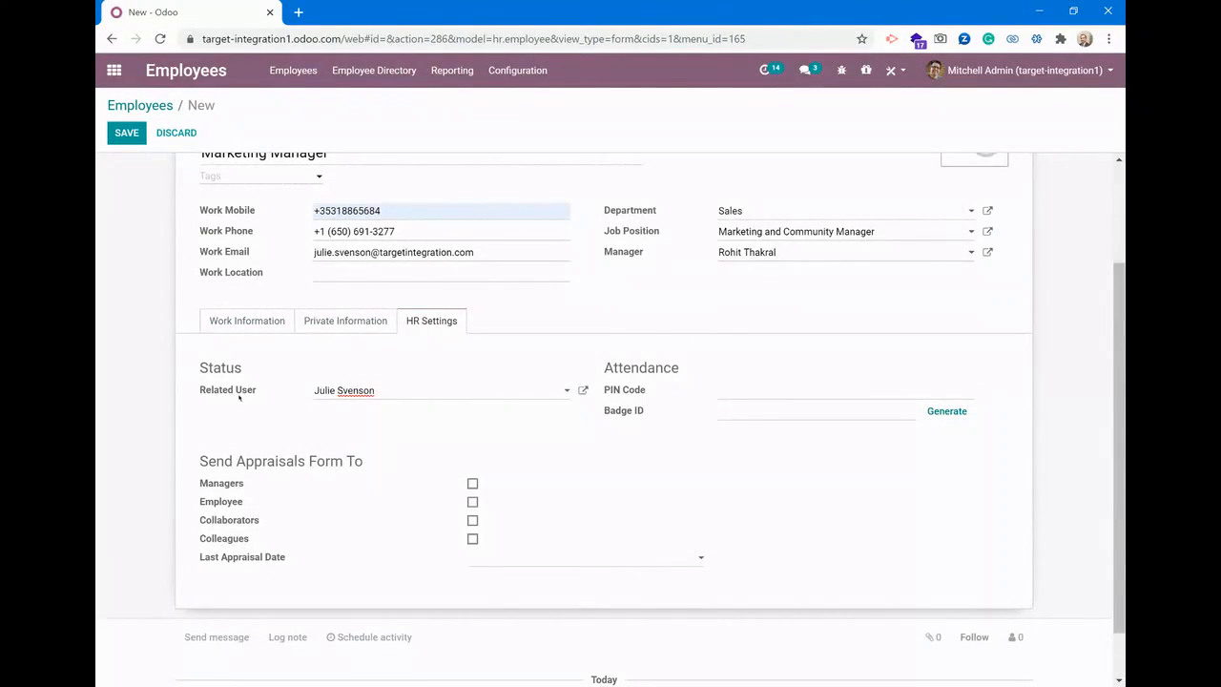
Leave the attendance PIN code empty and save the new employee record
scroll(251, 407, "up", 3)
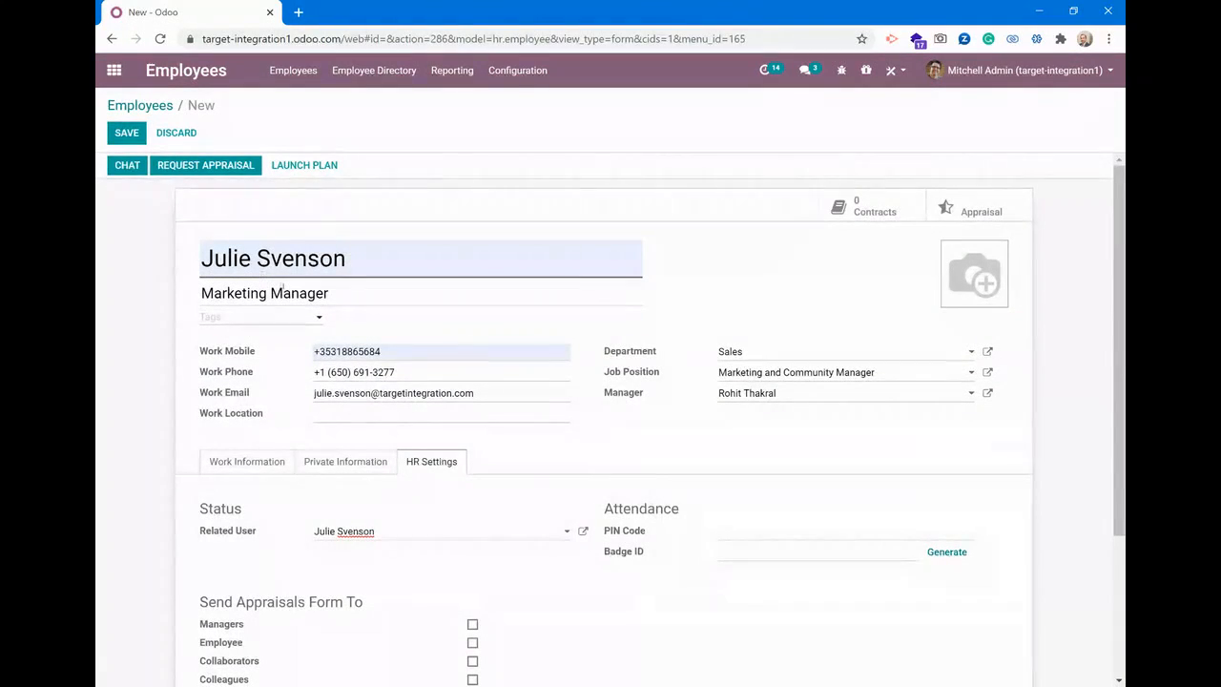
scroll(263, 391, "down", 3)
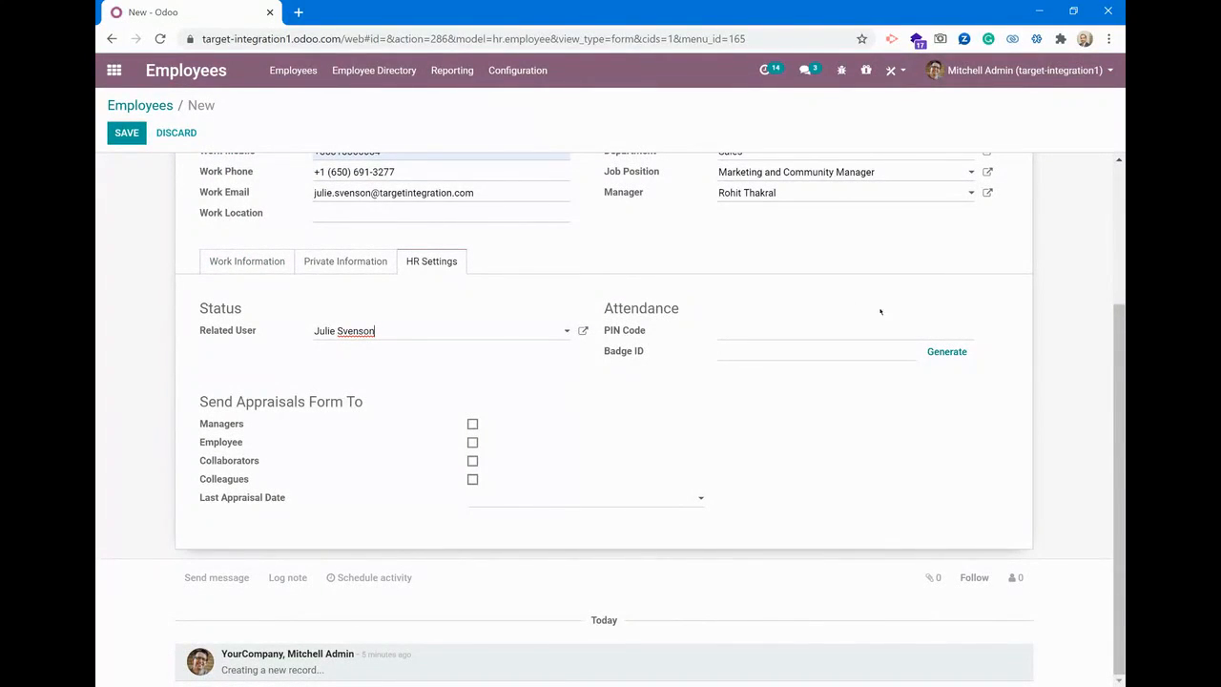
left_click(860, 330)
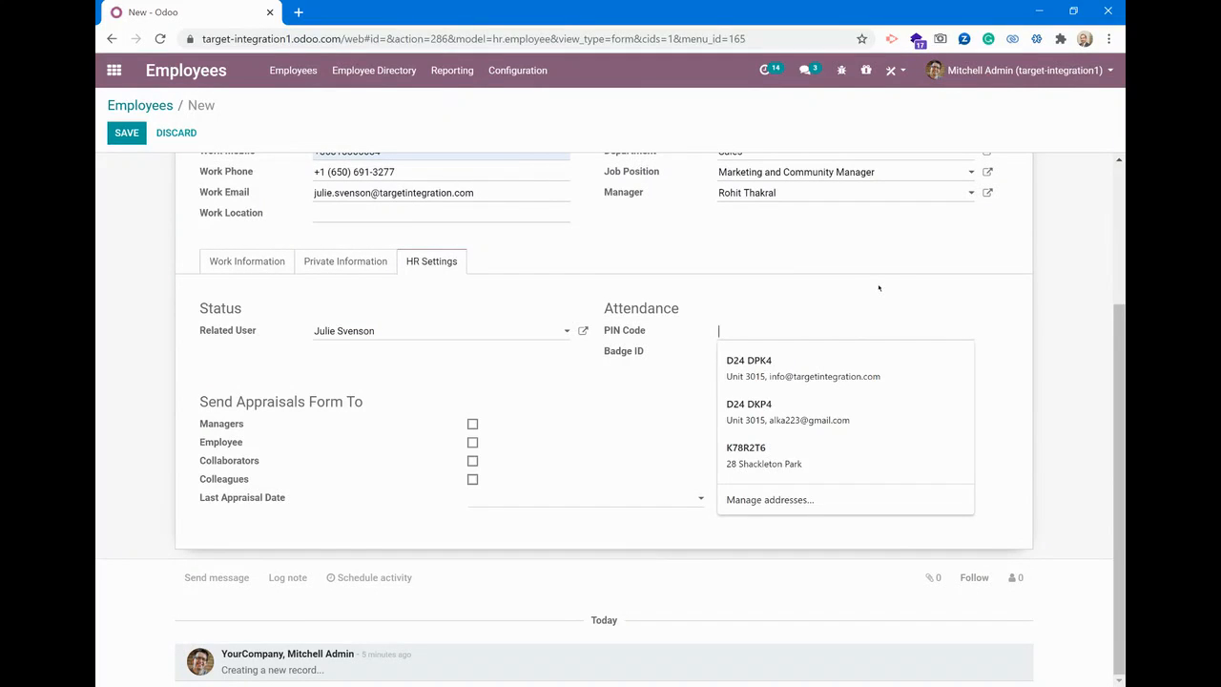
left_click(878, 287)
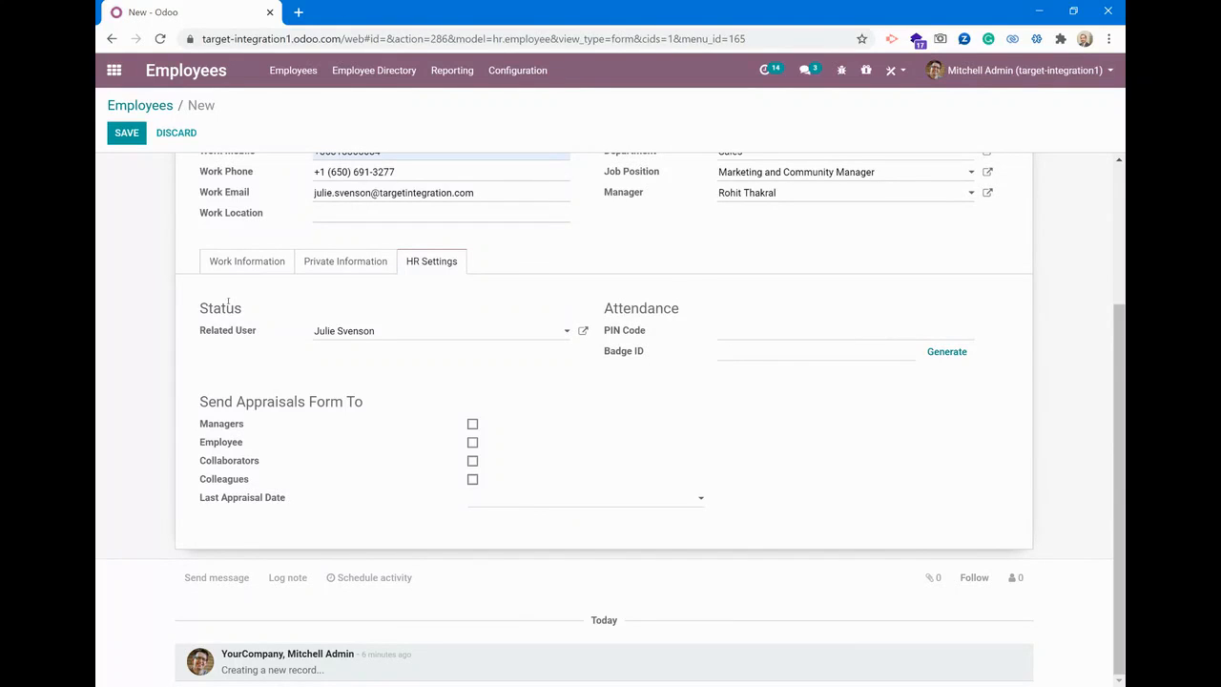
scroll(184, 290, "up", 3)
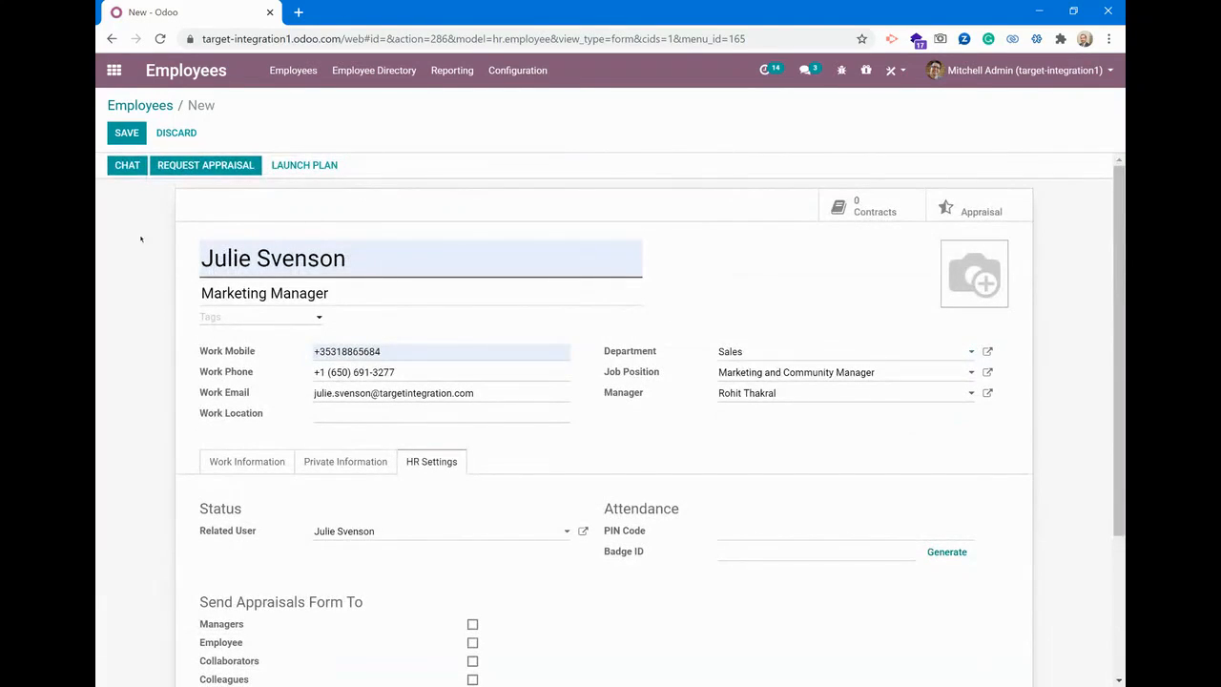
left_click(127, 134)
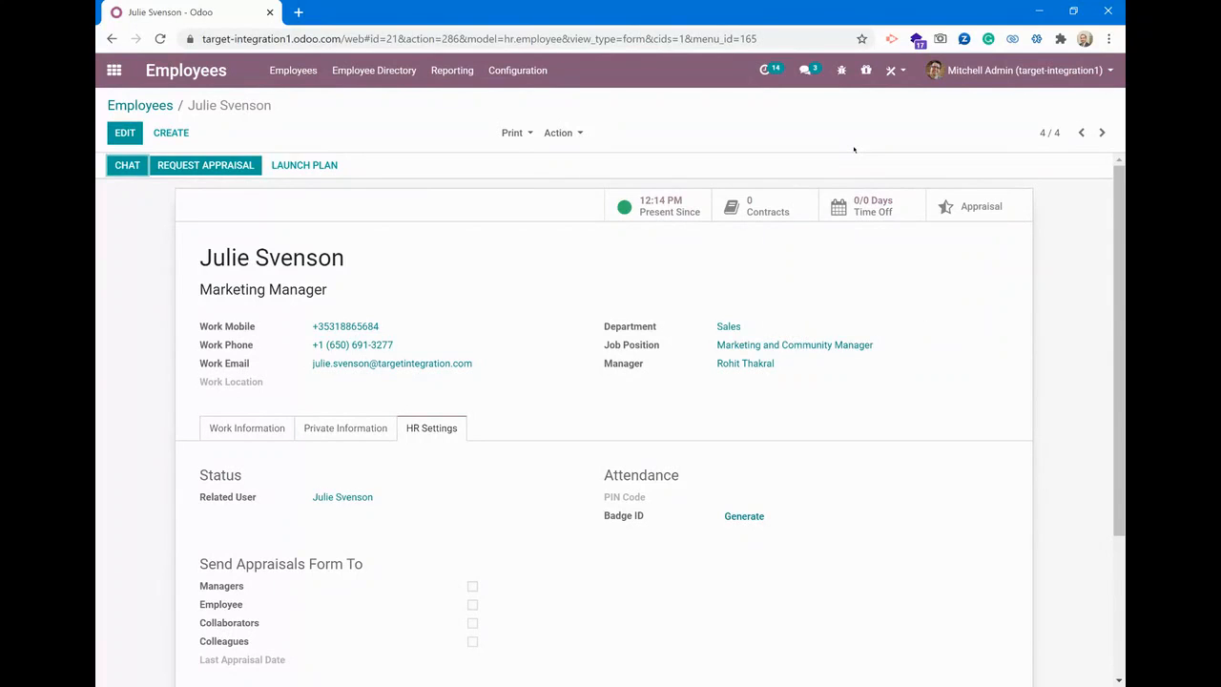
scroll(900, 281, "down", 2)
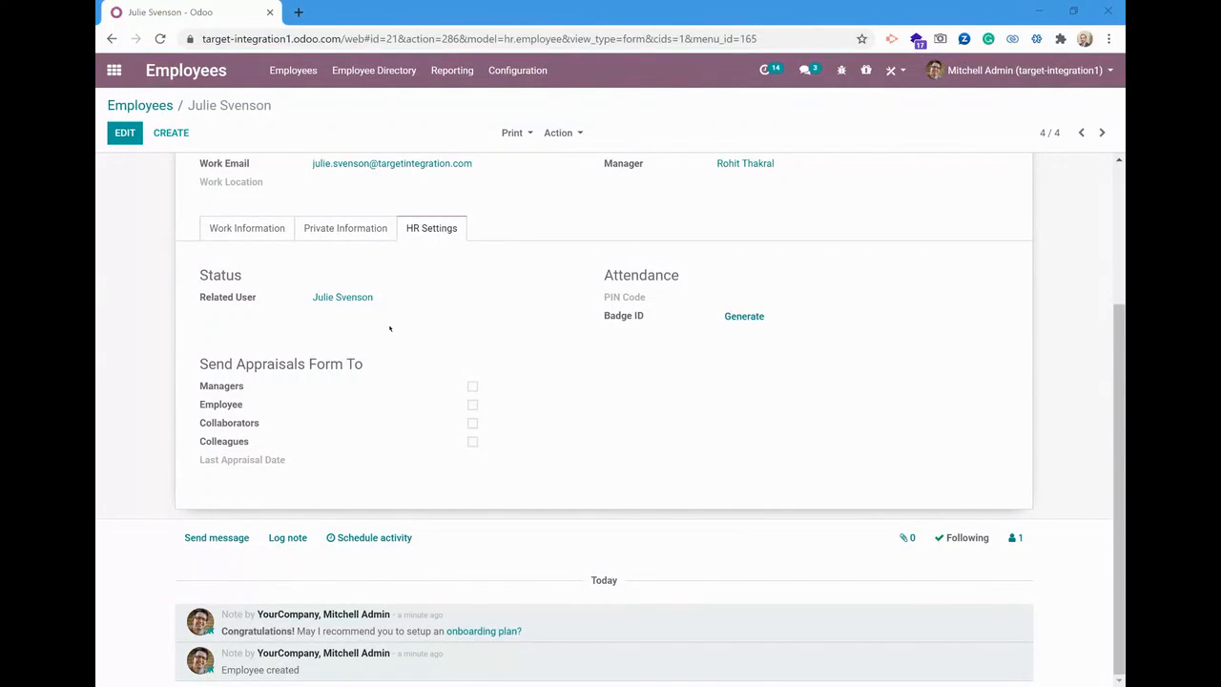
left_click(307, 73)
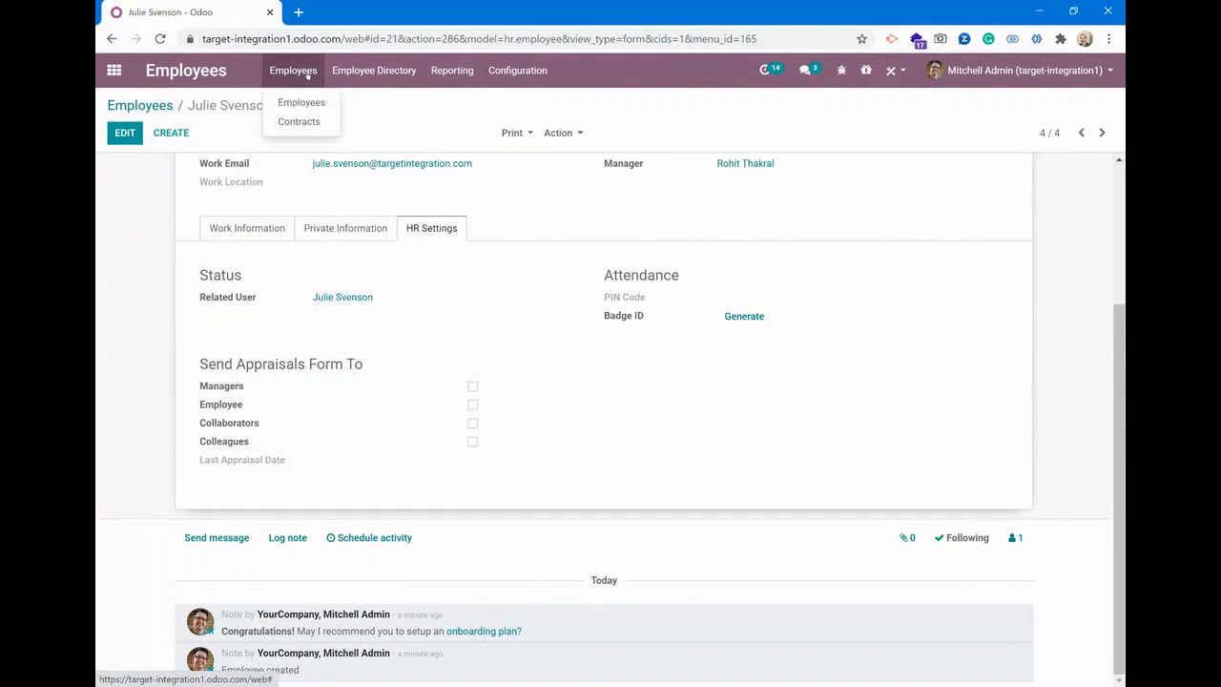
left_click(369, 104)
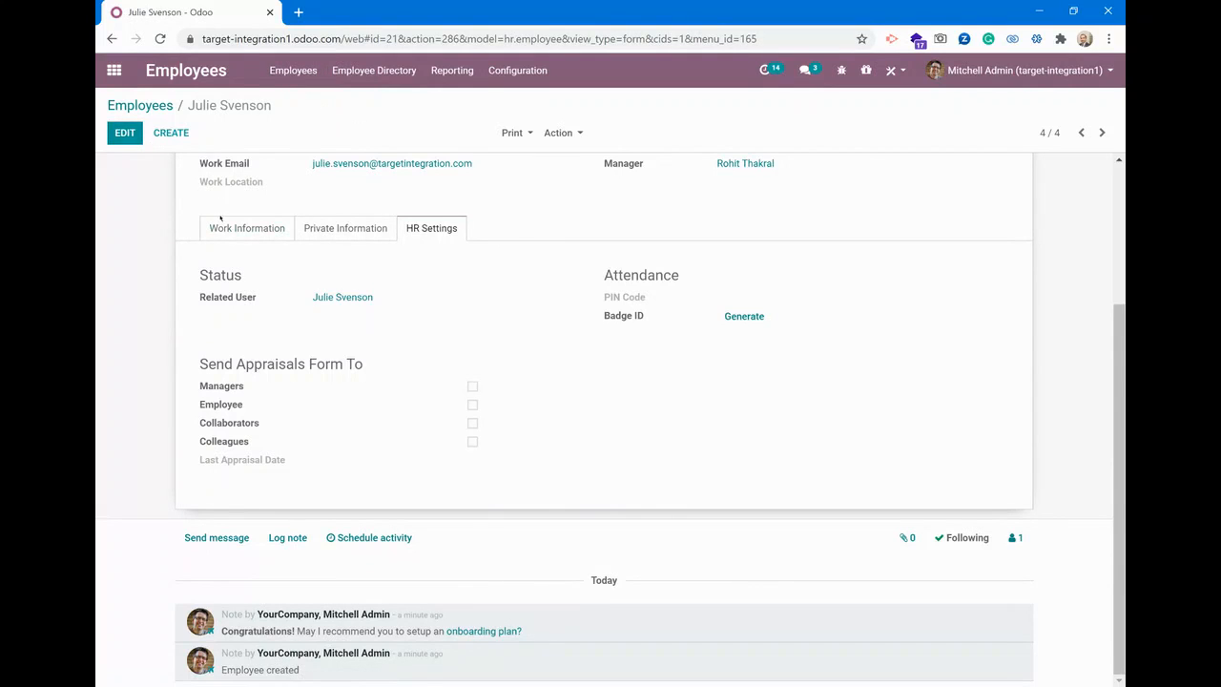
scroll(220, 231, "up", 3)
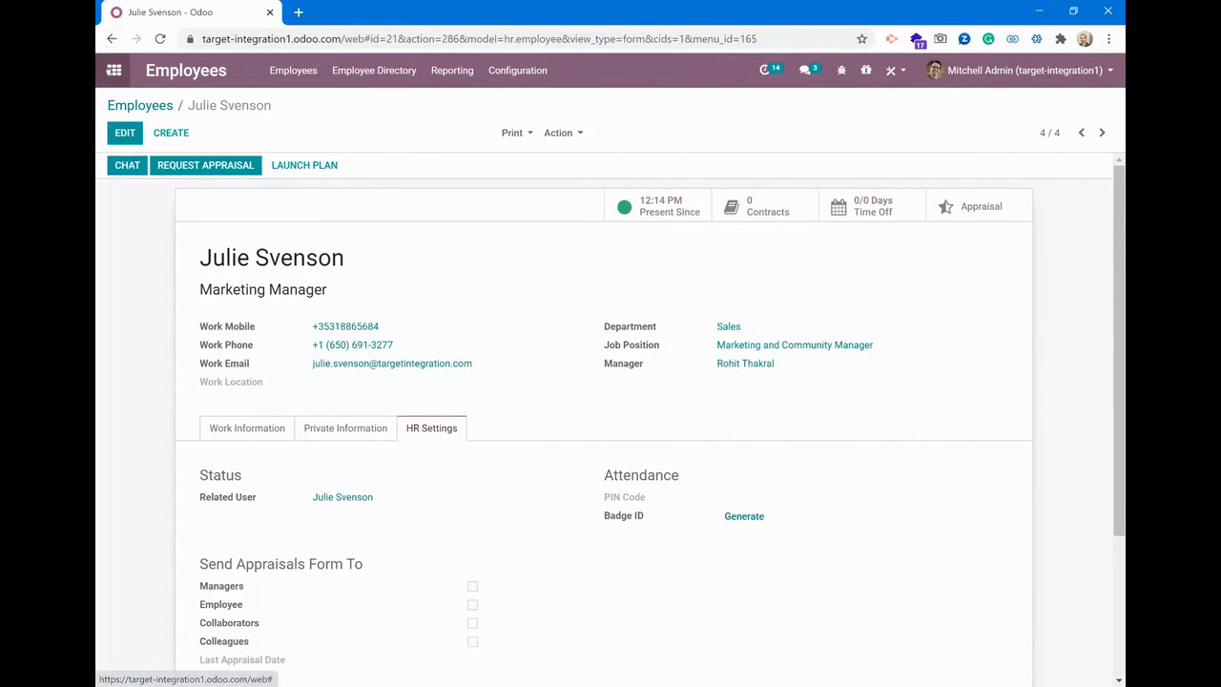
Switch to the Time Off app and open the list of configured time off types
left_click(114, 69)
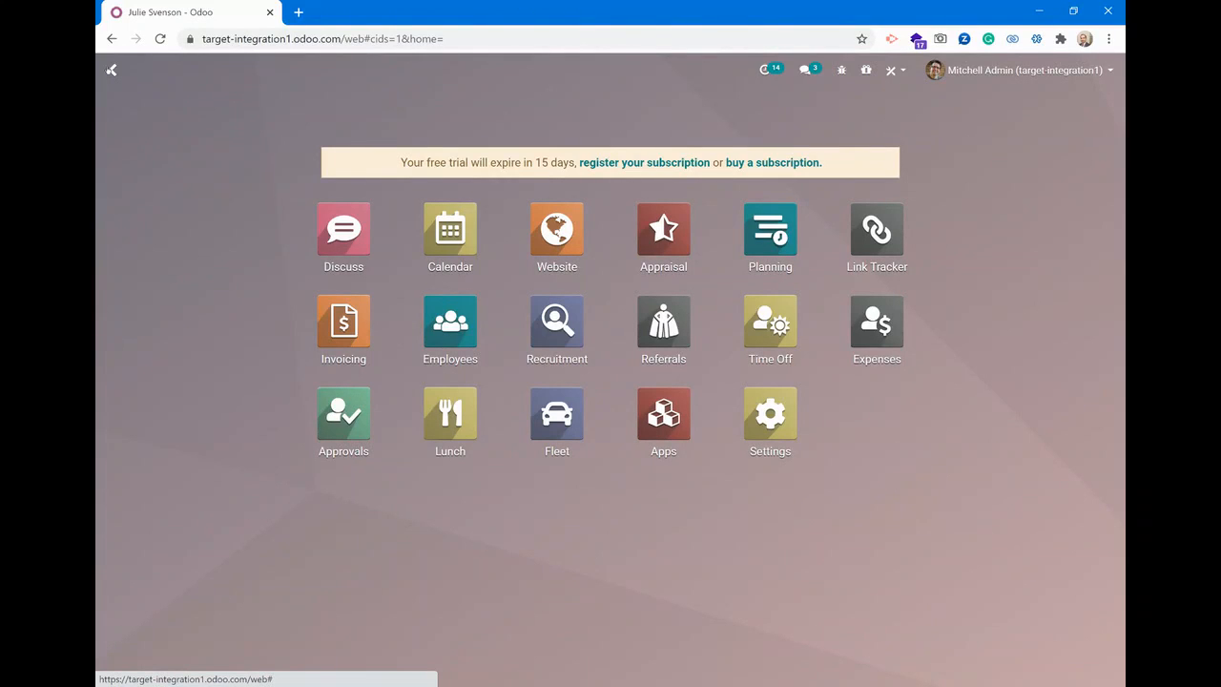
left_click(782, 326)
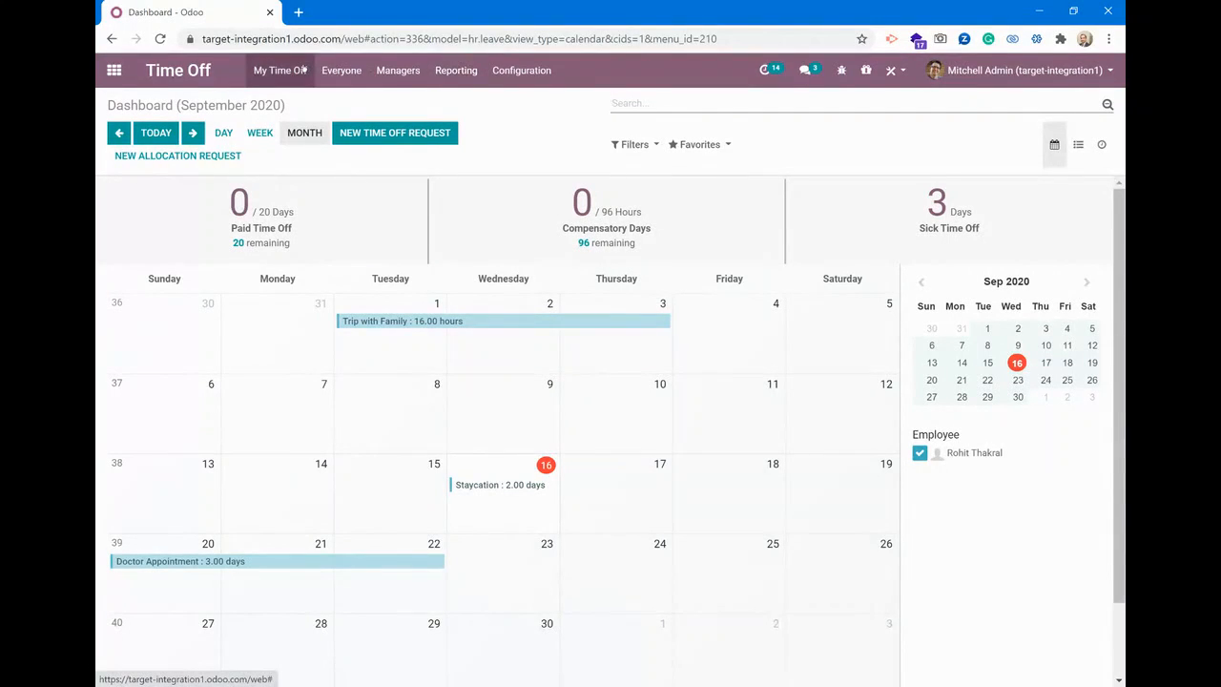
left_click(515, 71)
left_click(519, 104)
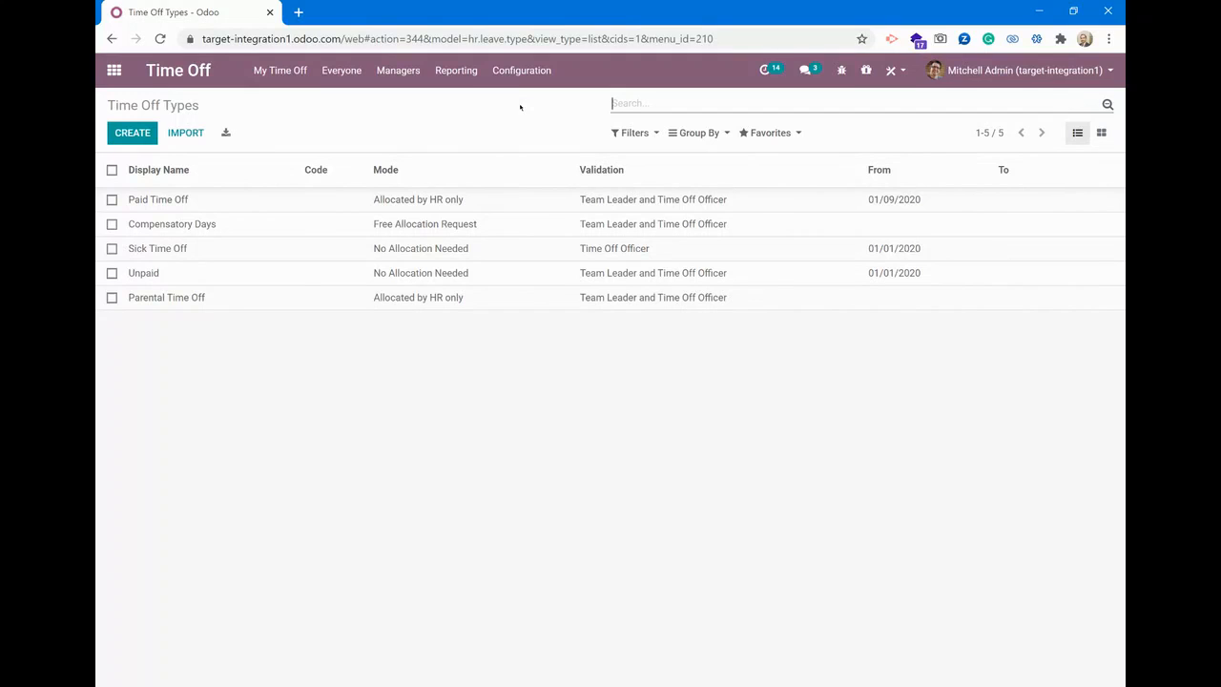
Open the Paid Time Off type for editing, review its allocation, validation, notification and calendar options, and save it without changes
left_click(247, 199)
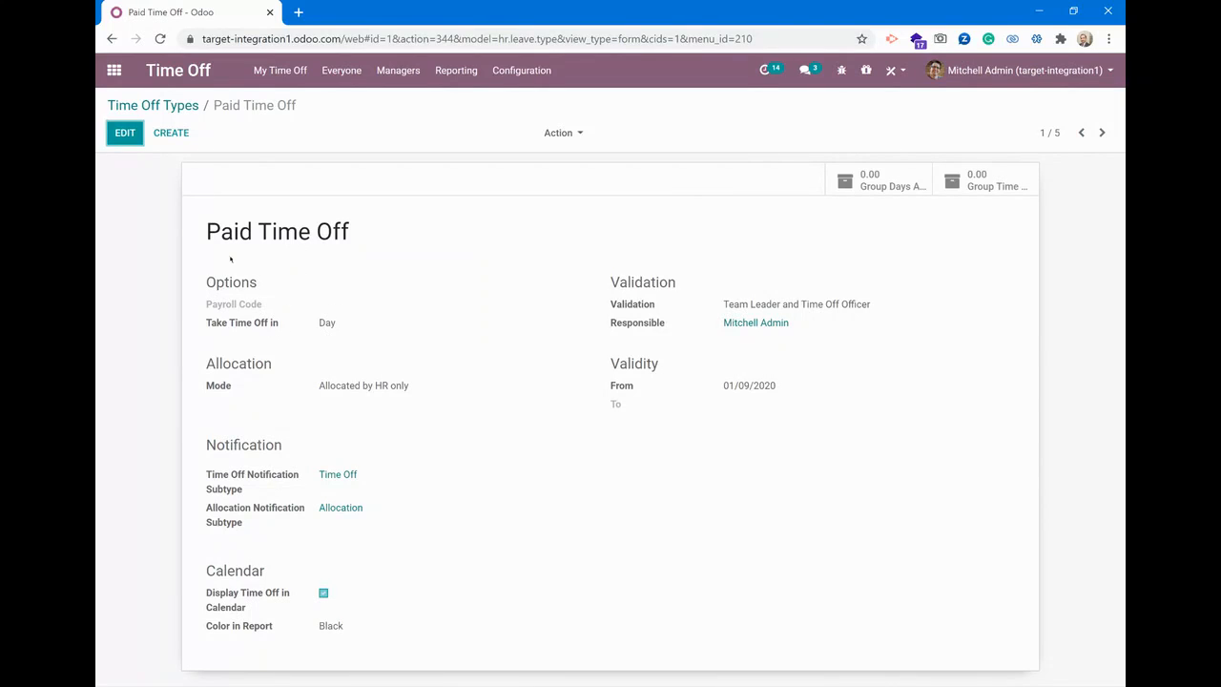
key("alt+a")
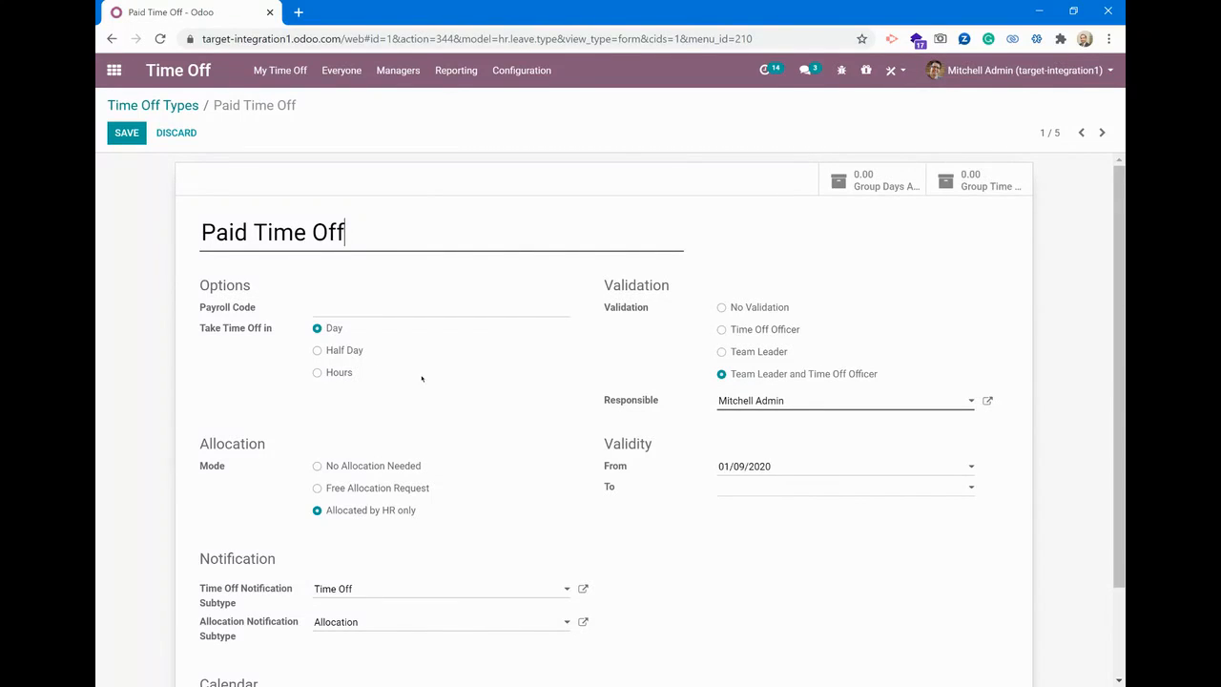
scroll(444, 385, "down", 1)
scroll(444, 385, "down", 1)
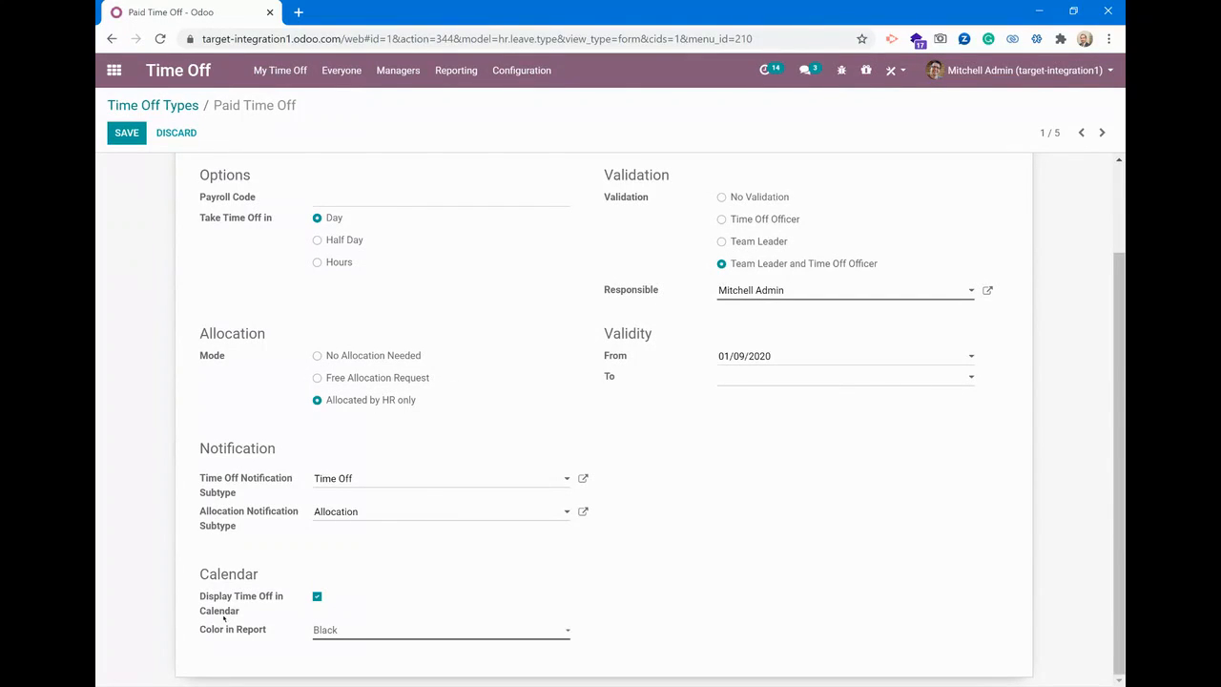
mouse_move(223, 617)
scroll(760, 530, "up", 2)
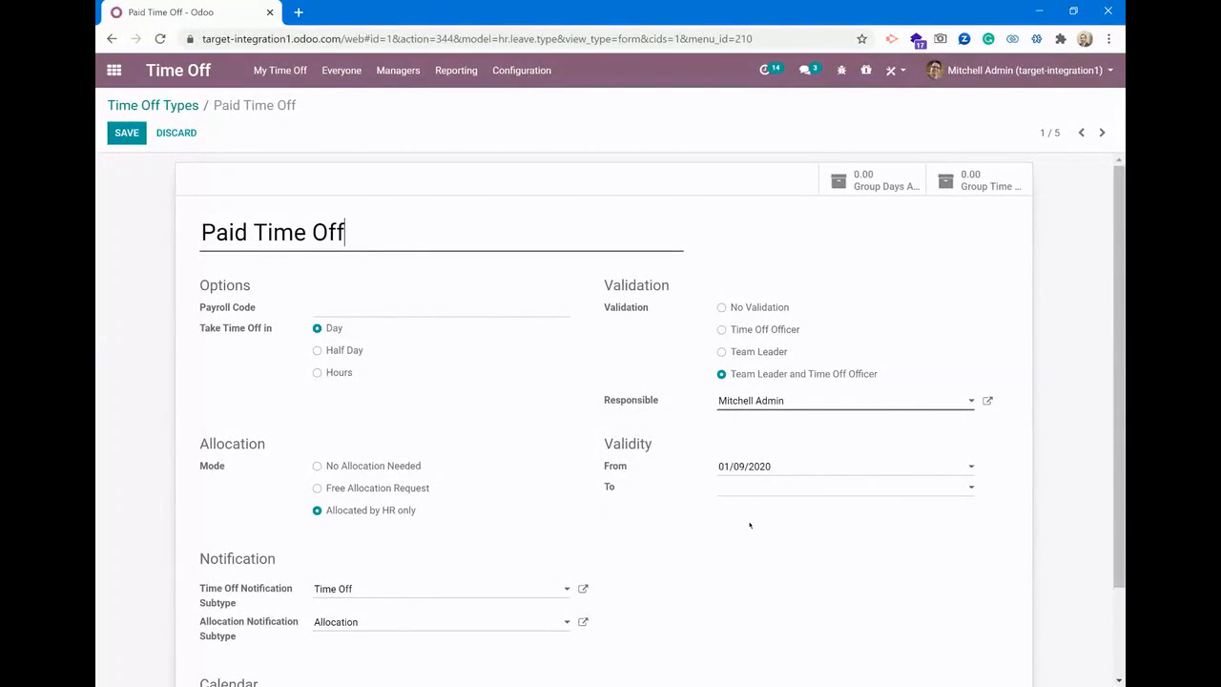
key("alt+s")
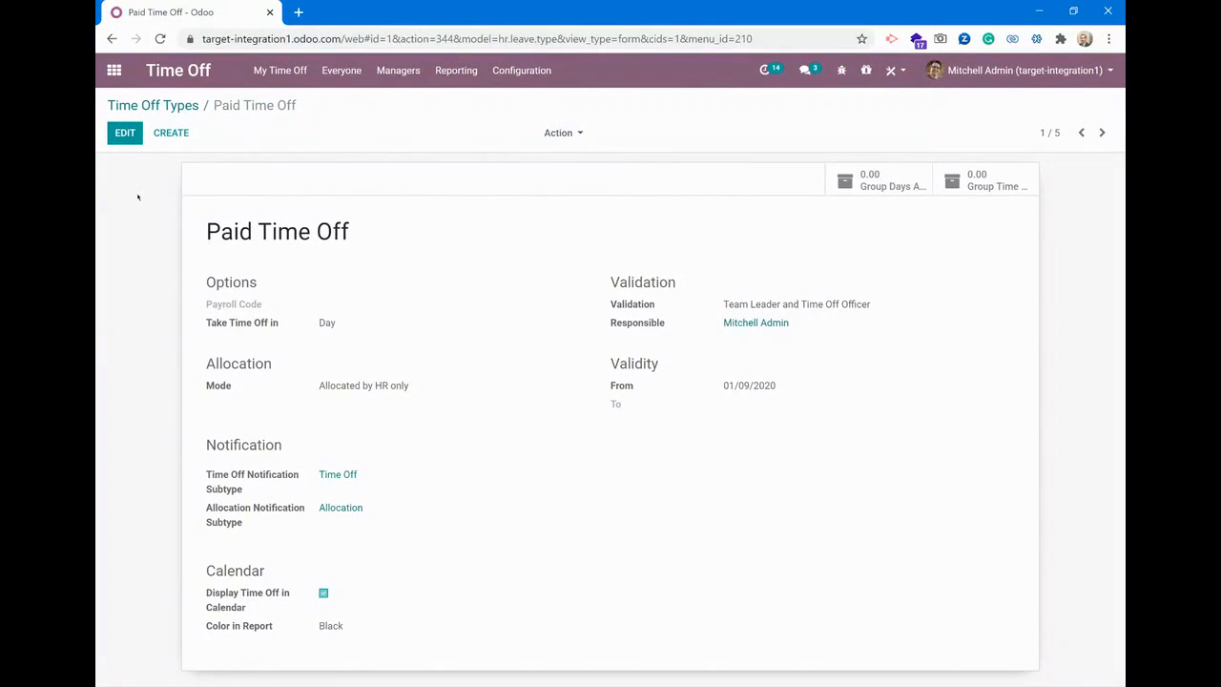
Open the time off overview for all employees and inspect the individual leave entries for September 2020
left_click(187, 106)
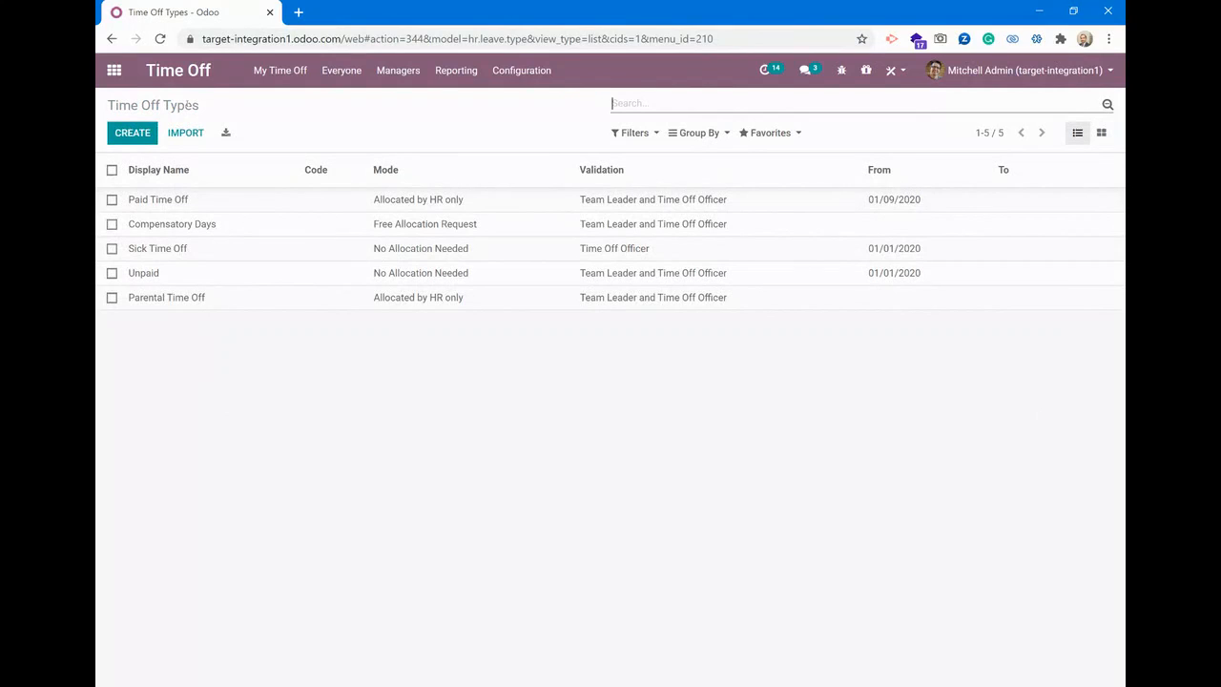
left_click(377, 72)
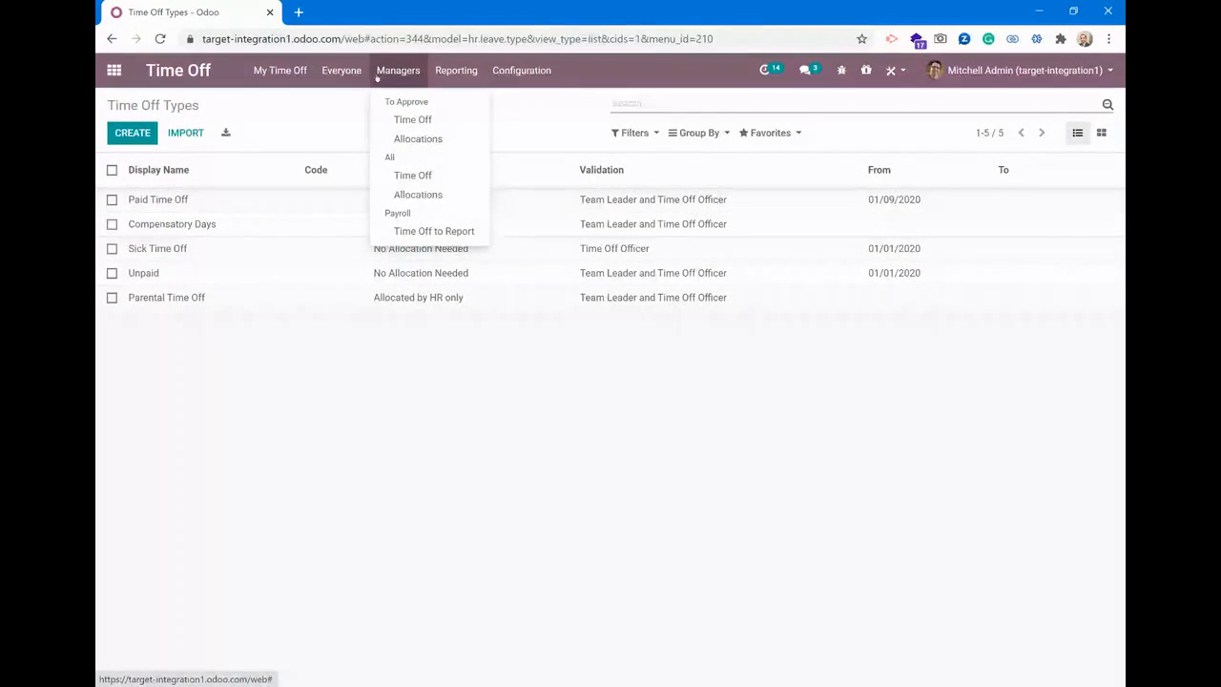
left_click(351, 78)
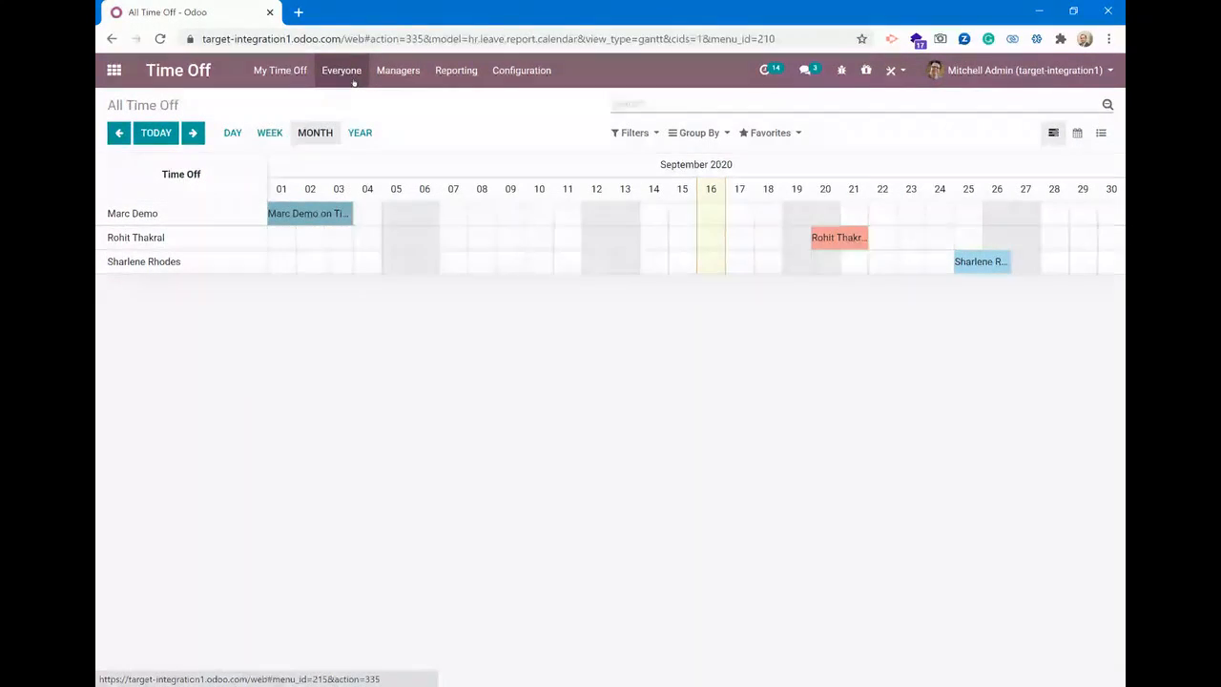
left_click(396, 71)
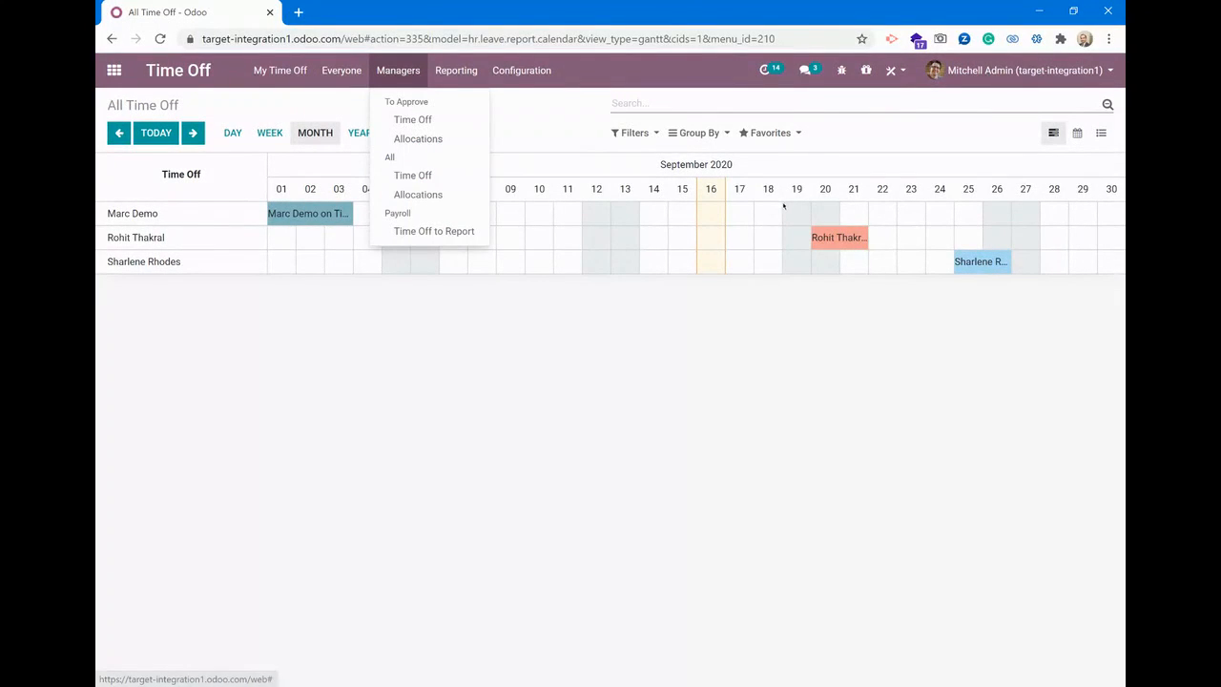
mouse_move(830, 237)
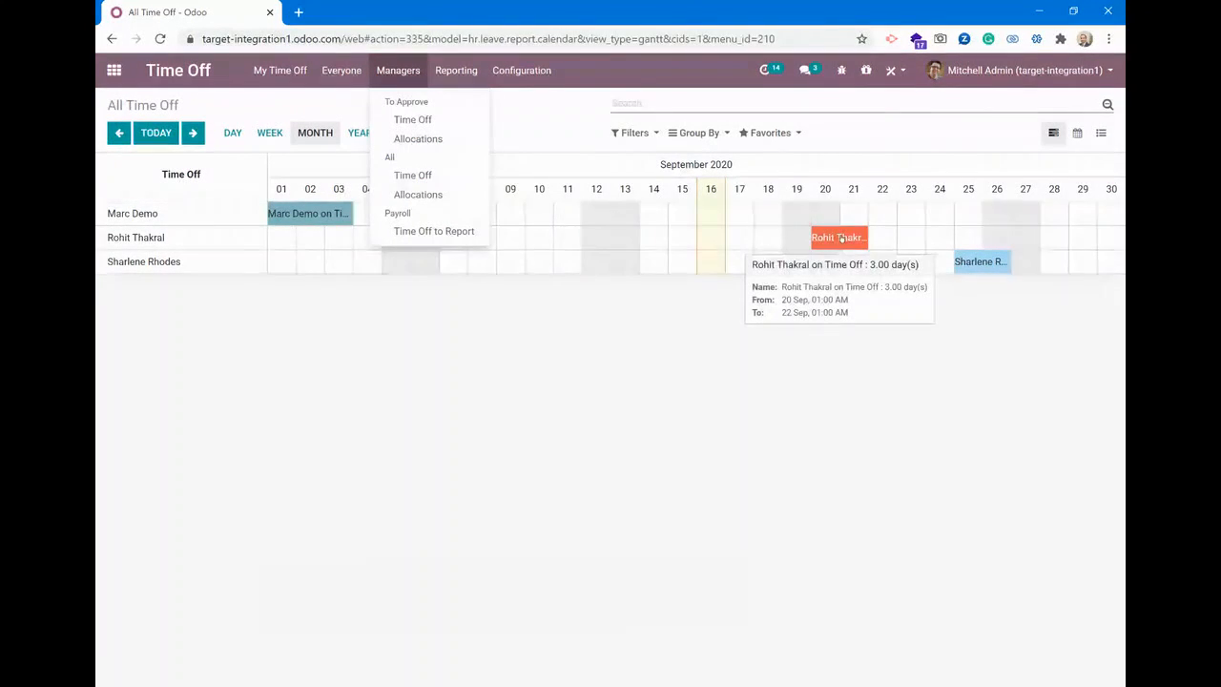
mouse_move(982, 269)
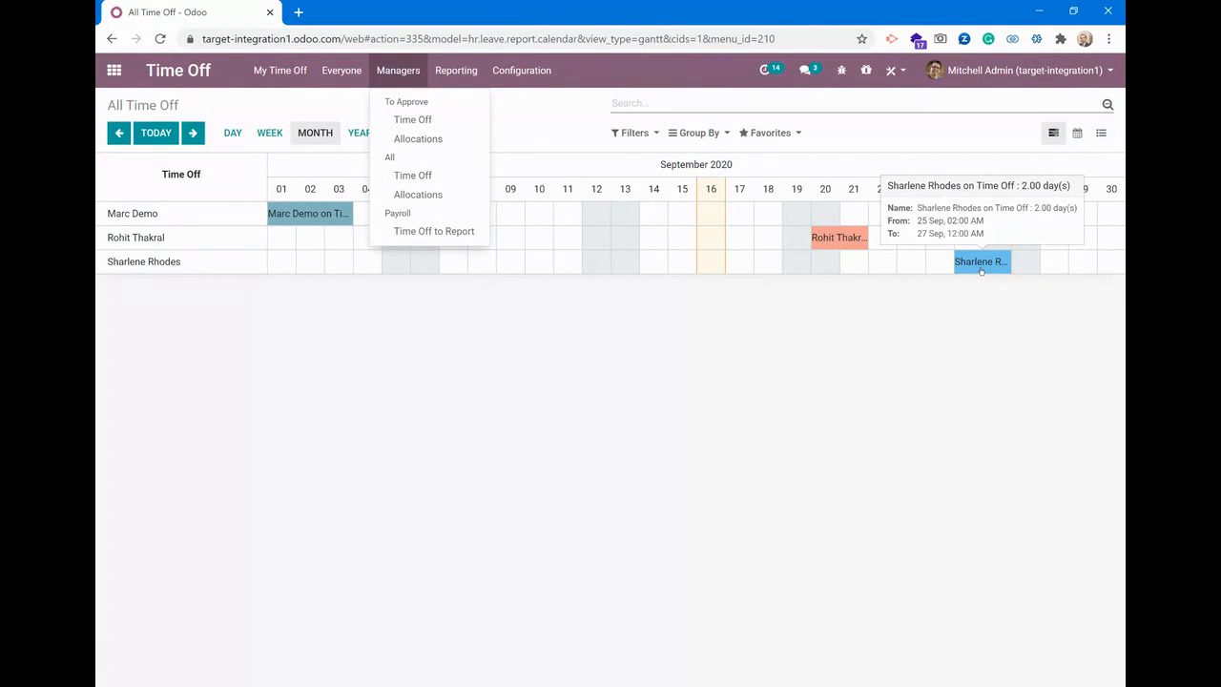
left_click(501, 311)
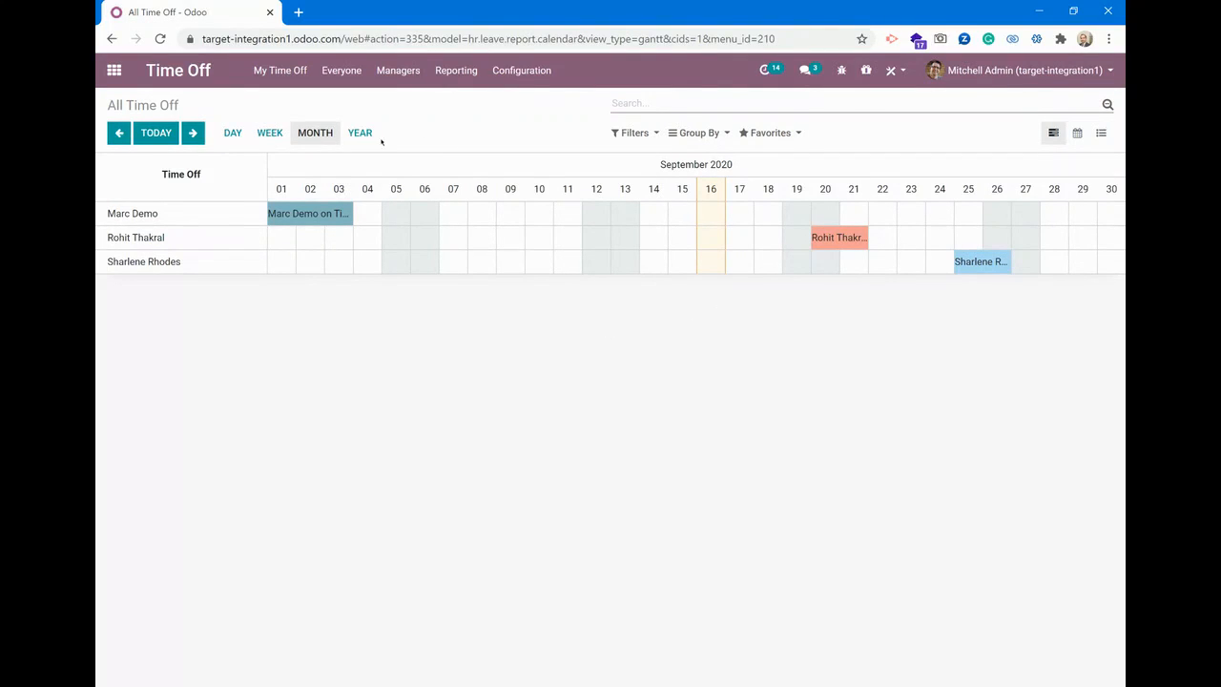
Check the overview by week and by month, and open the list of time off requests to approve
left_click(270, 138)
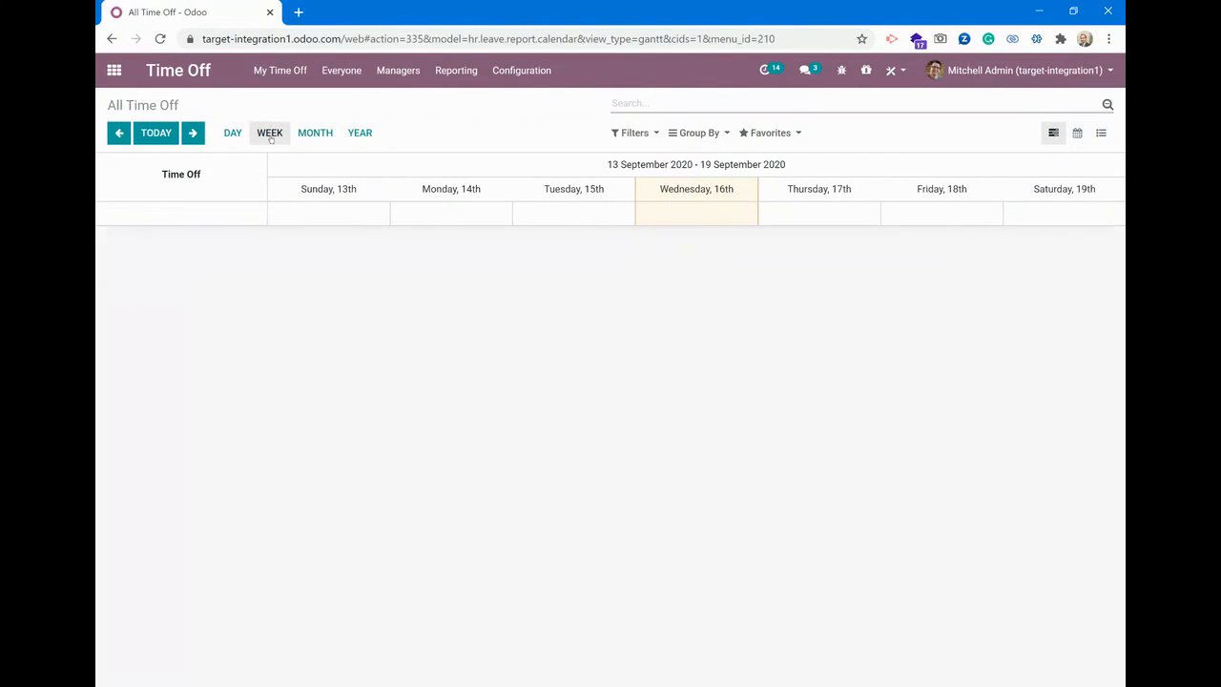
left_click(324, 136)
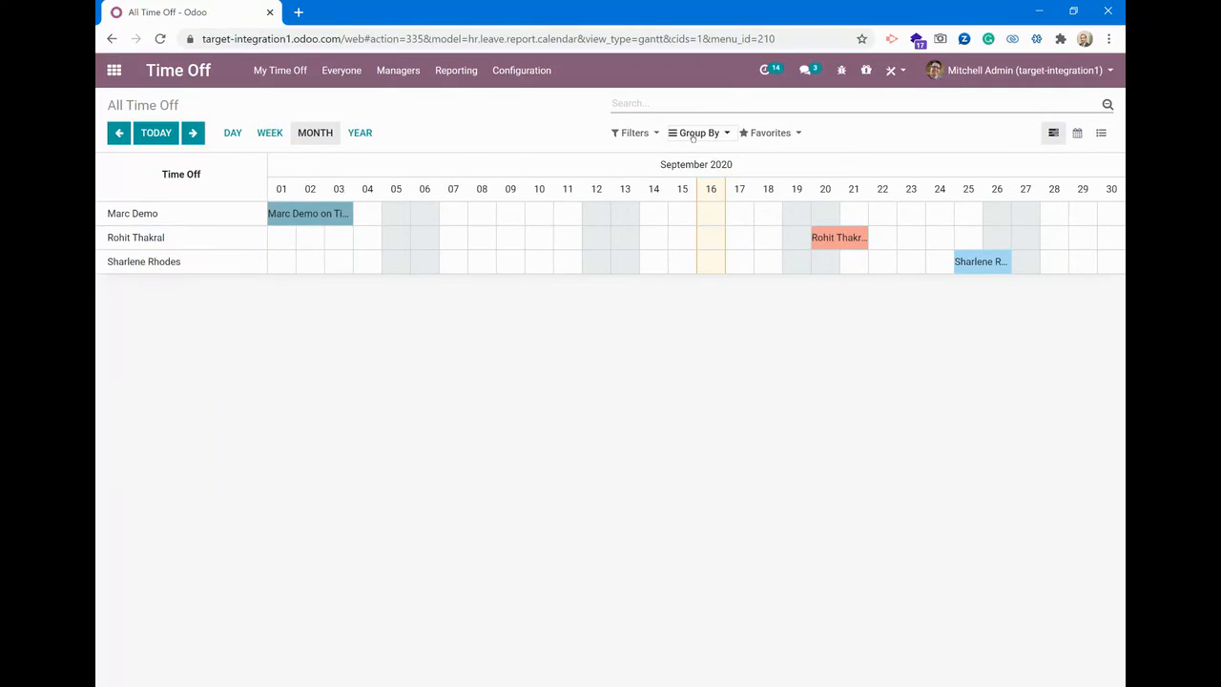
left_click(405, 80)
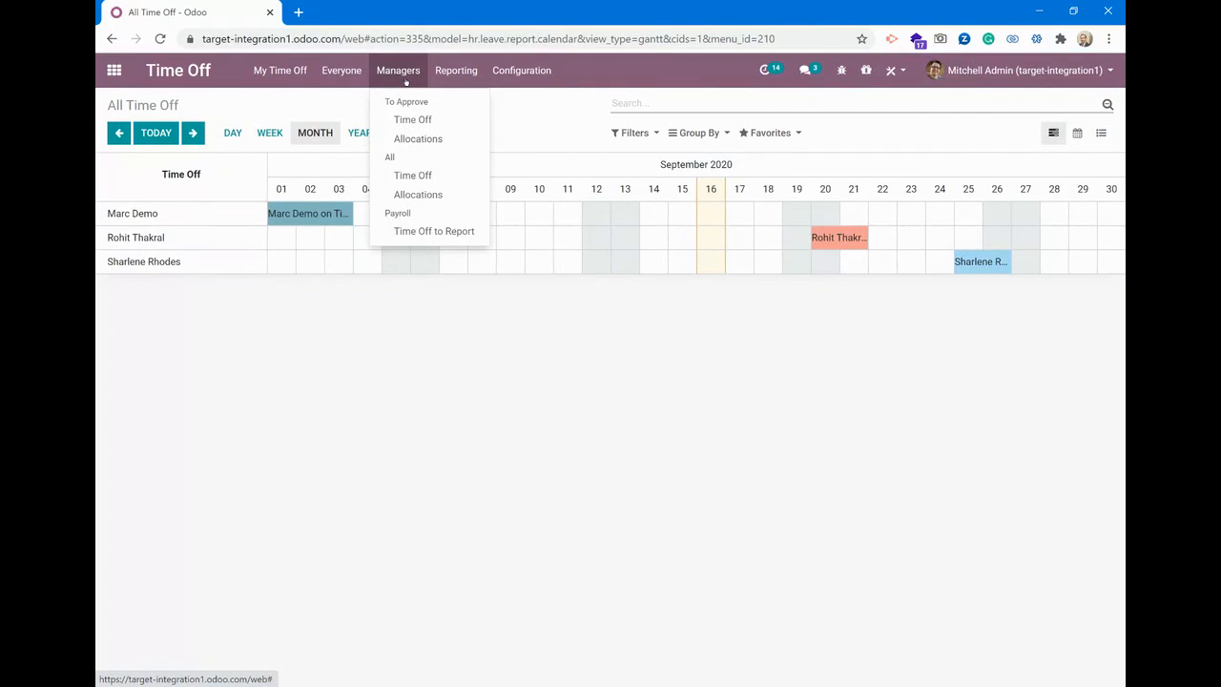
left_click(413, 125)
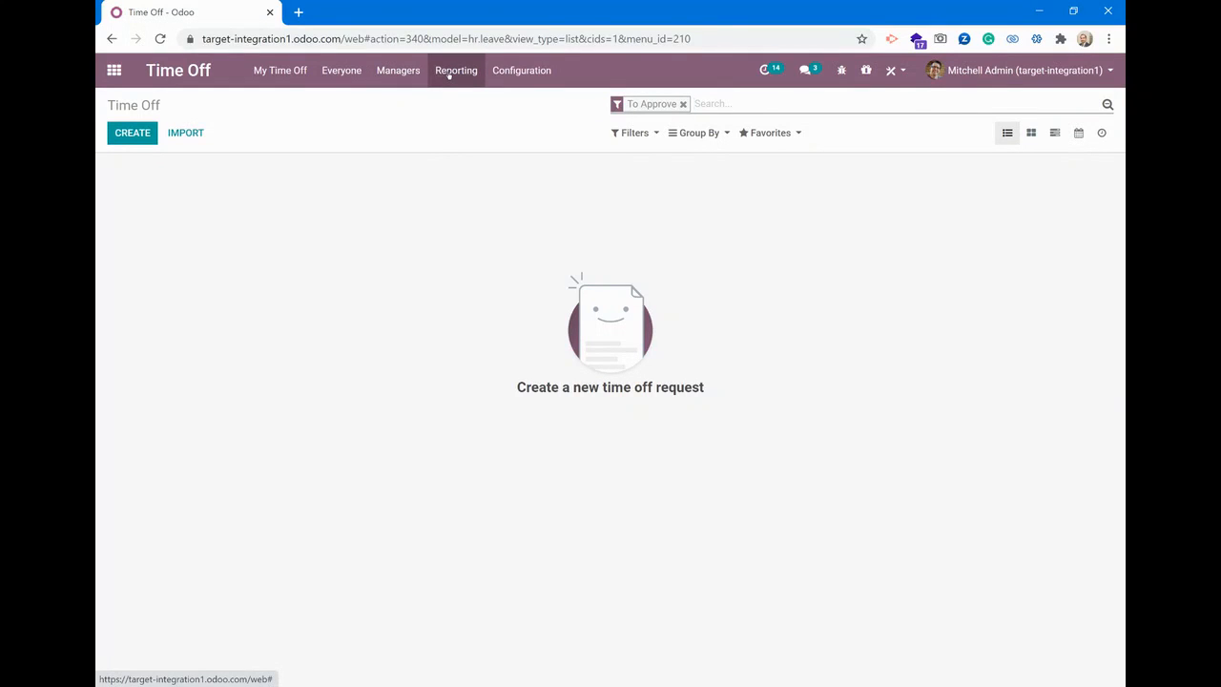
Switch to the Employees app, search all departments for the marketing manager by first name, and open that employee record
left_click(114, 71)
left_click(462, 324)
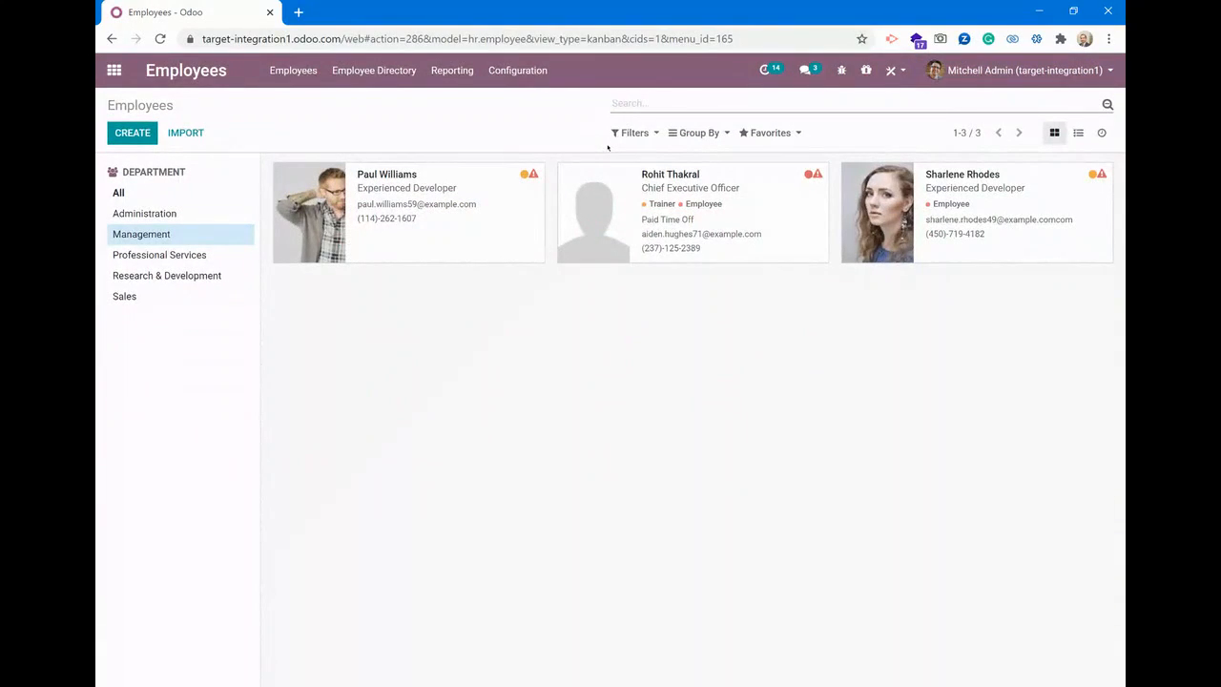
left_click(155, 196)
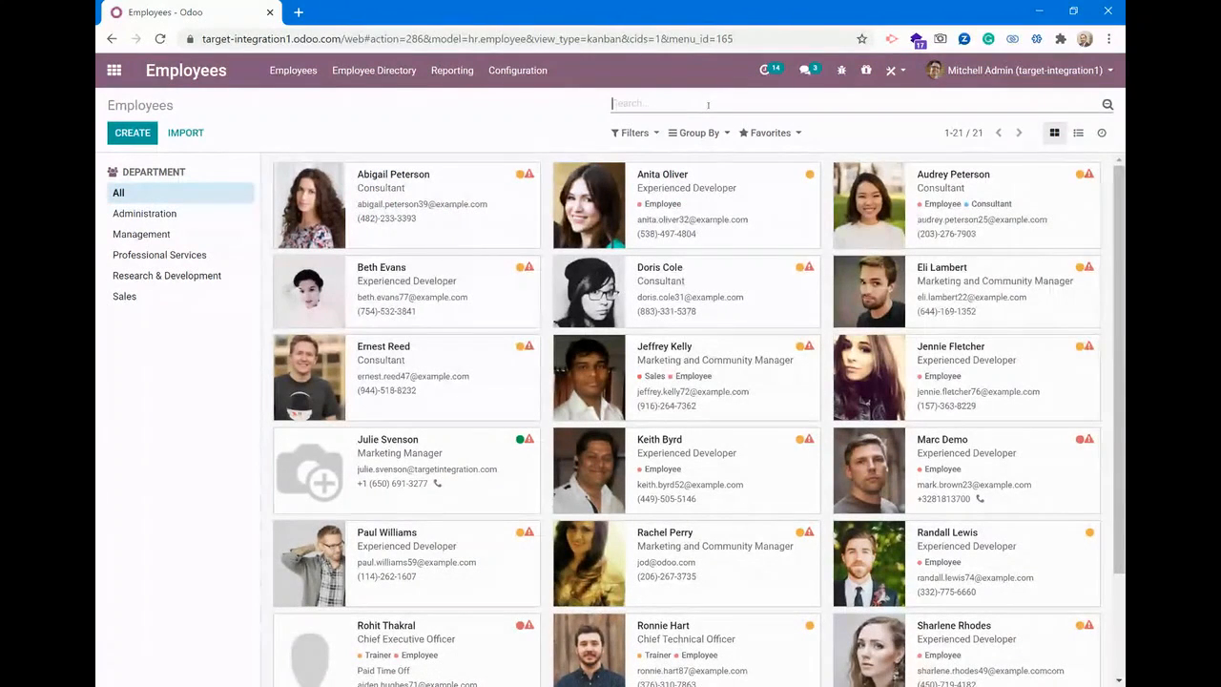
type("j")
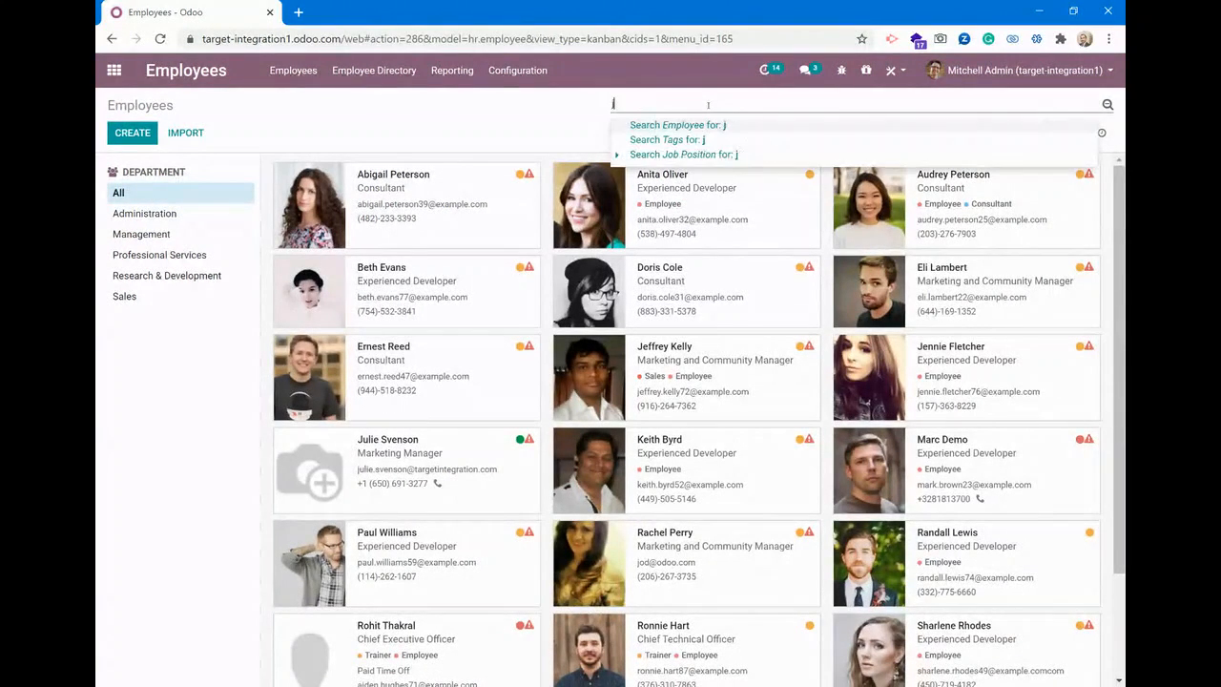
type("ulie")
key("Return")
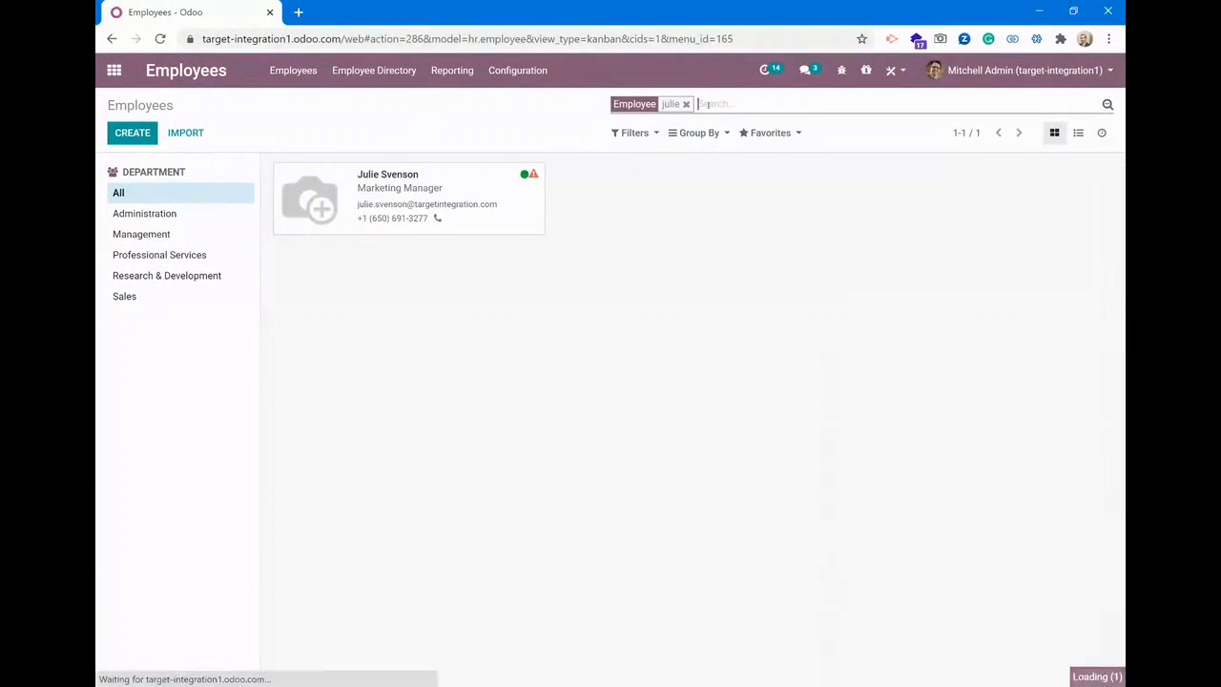
left_click(412, 188)
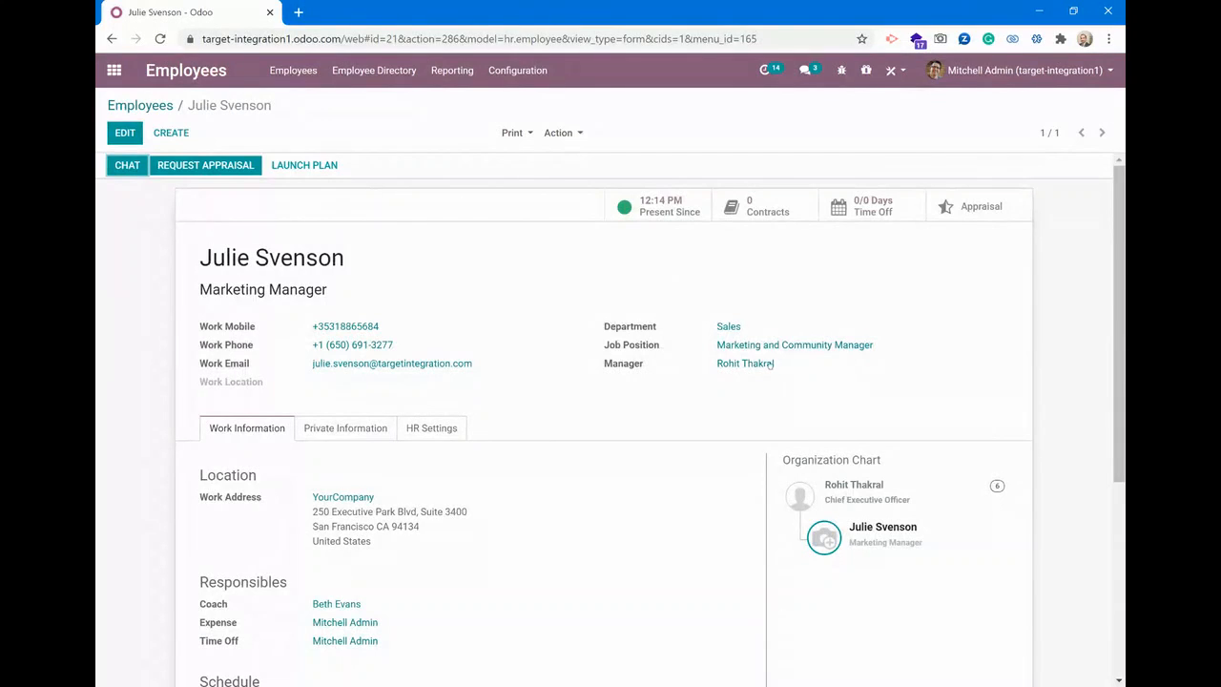
Review the employee's work information and show the manager's subordinate summary in the organization chart
scroll(706, 418, "down", 3)
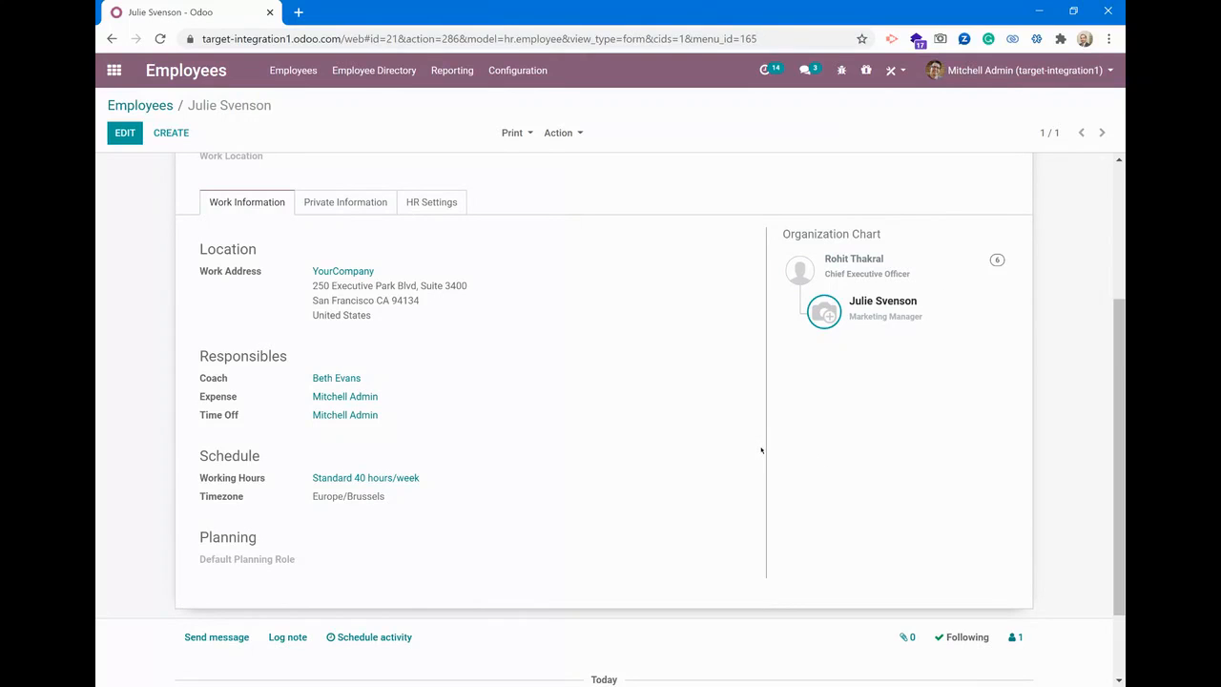
scroll(766, 444, "up", 1)
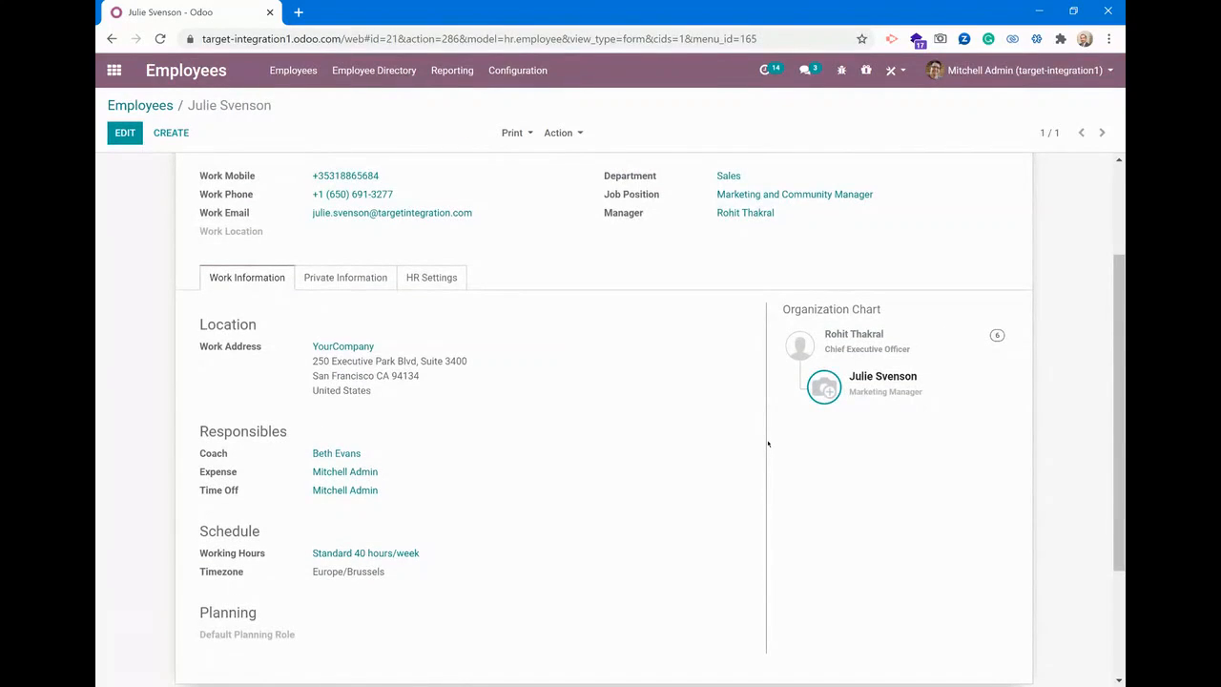
scroll(768, 444, "up", 1)
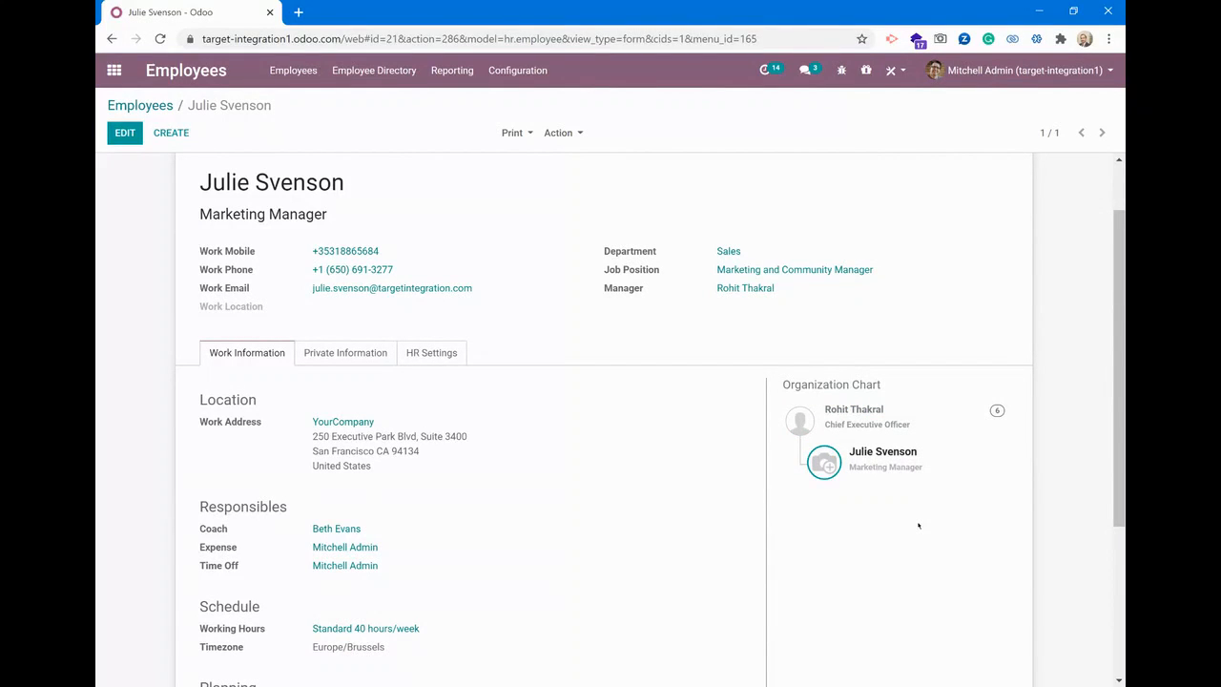
left_click(996, 410)
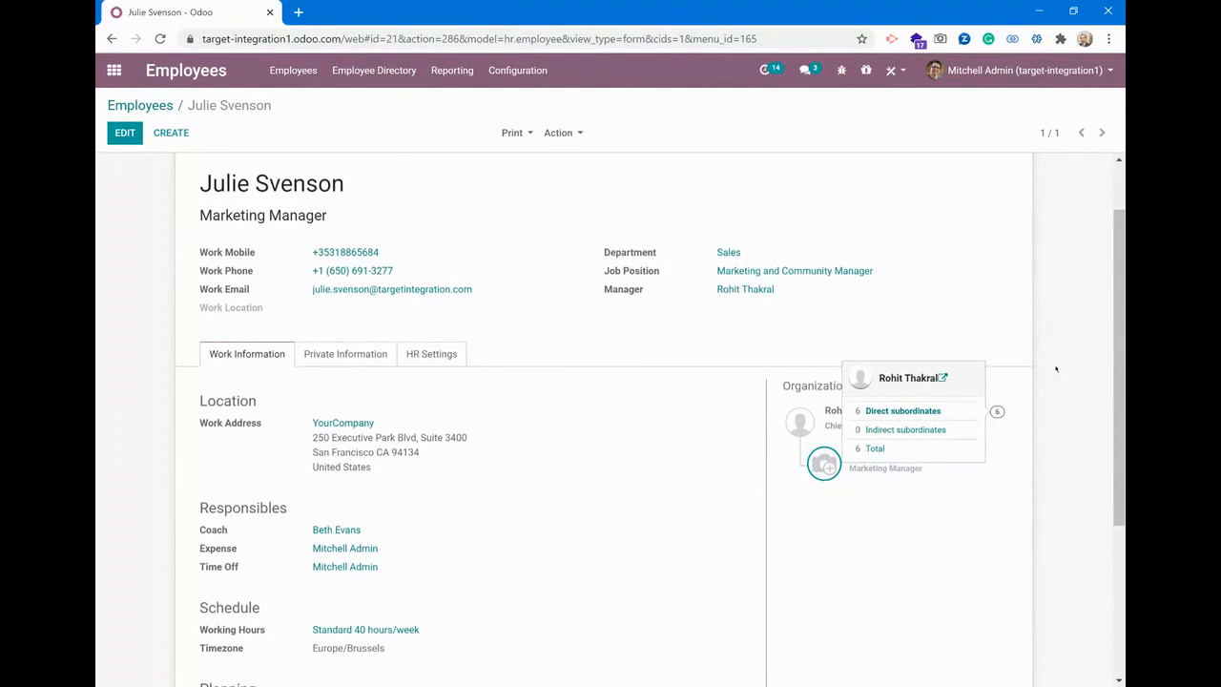
scroll(1056, 369, "up", 1)
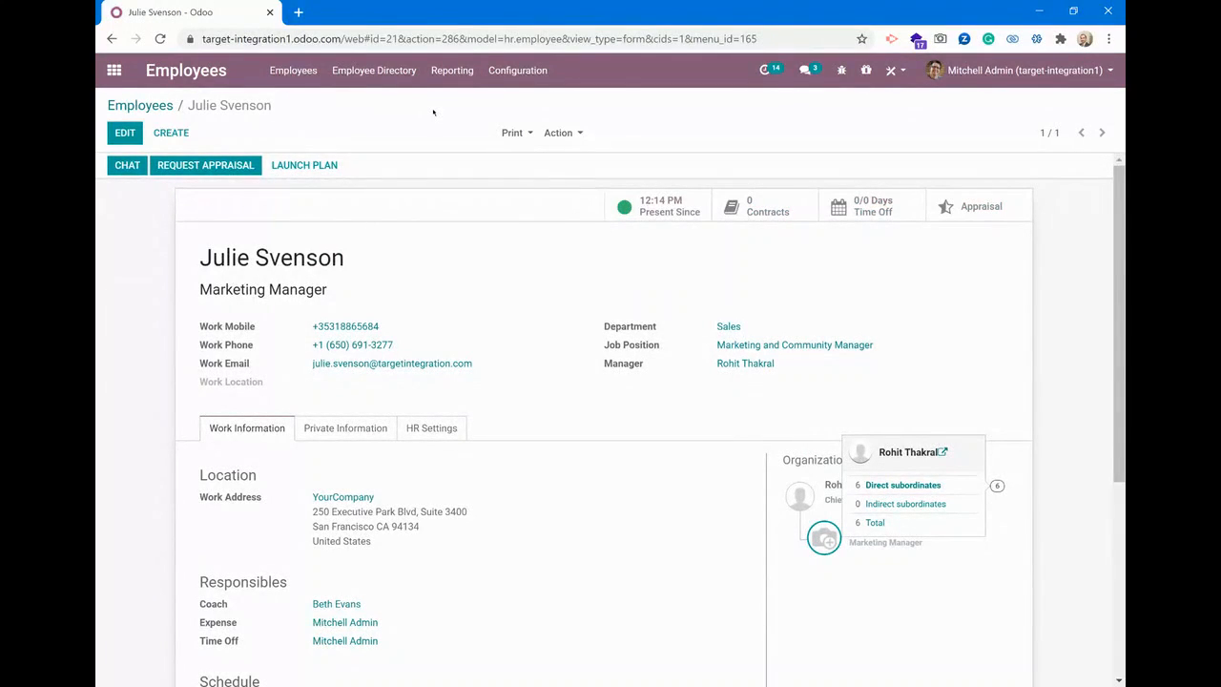
Switch to the Time Off app and create a new allocation from the list of all allocations
left_click(114, 71)
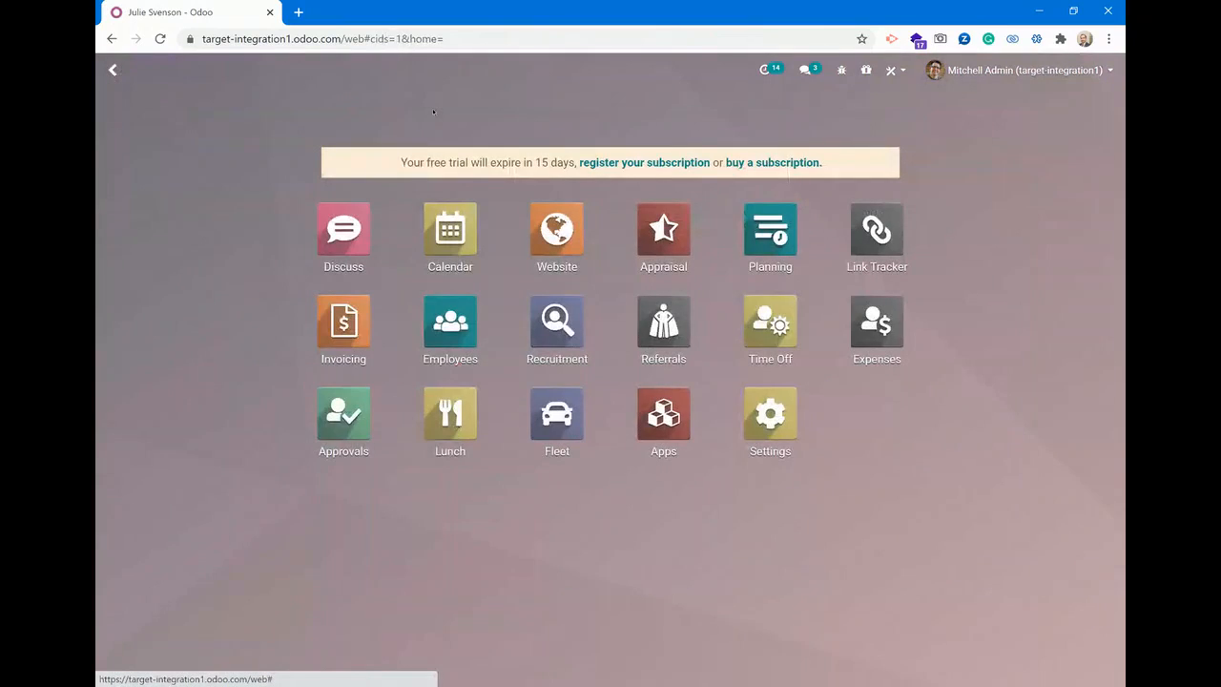
left_click(771, 329)
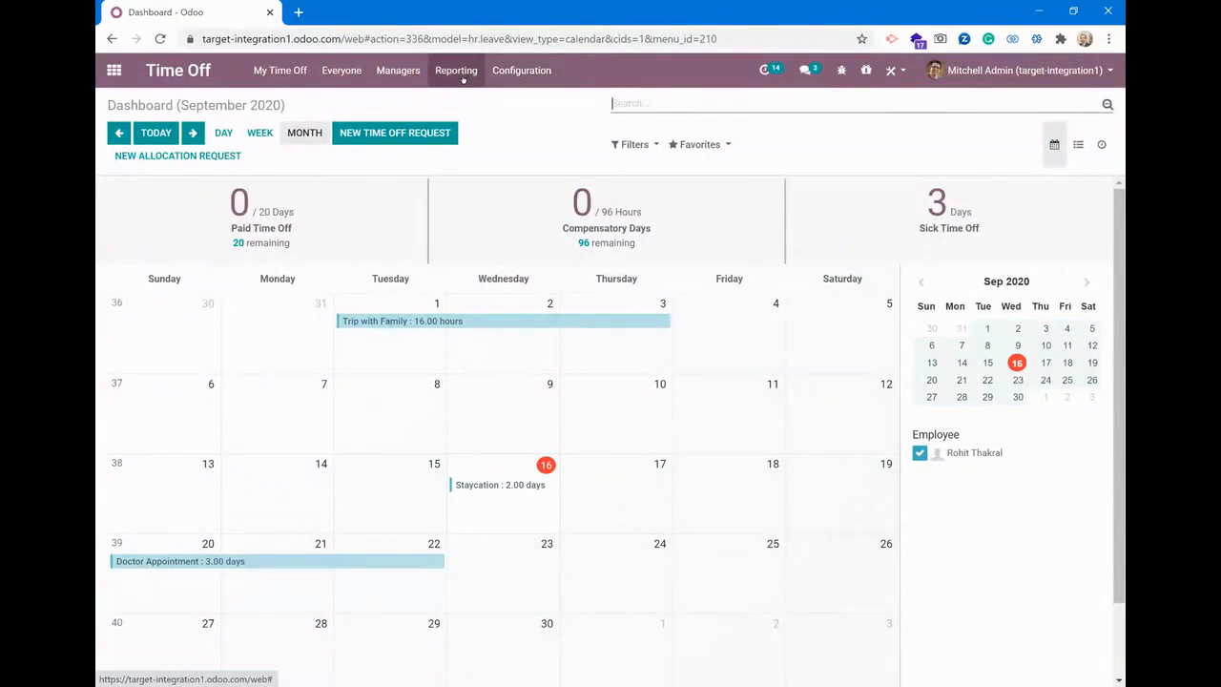
left_click(401, 72)
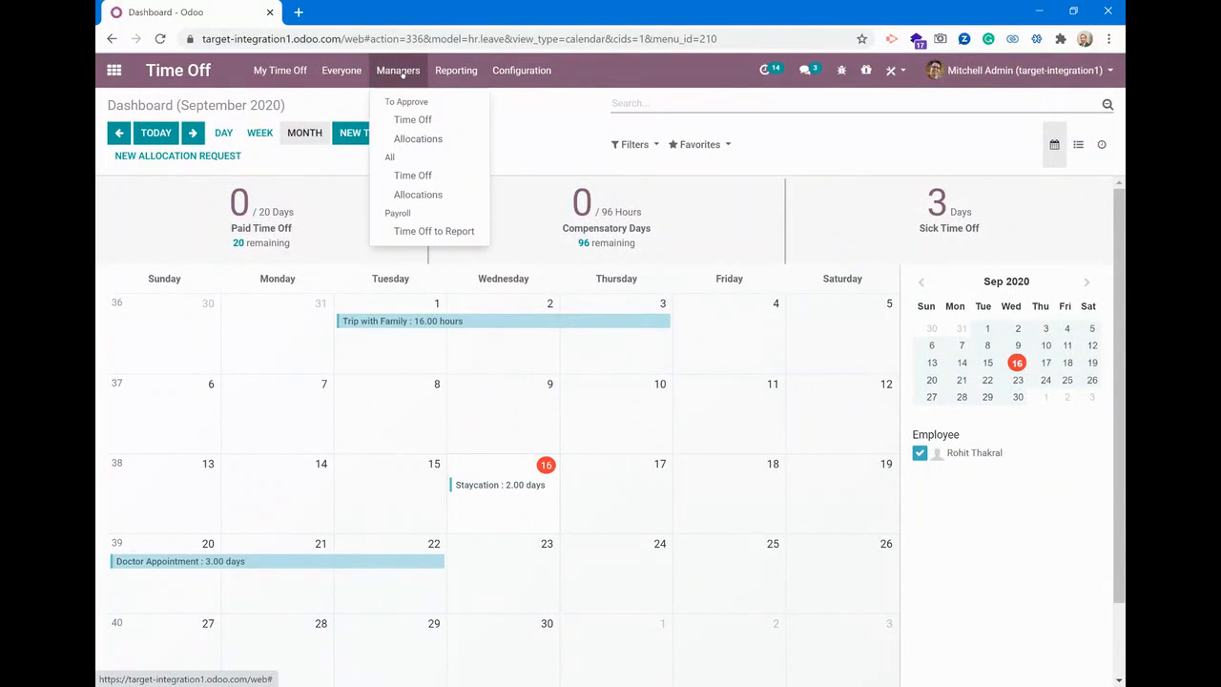
left_click(427, 194)
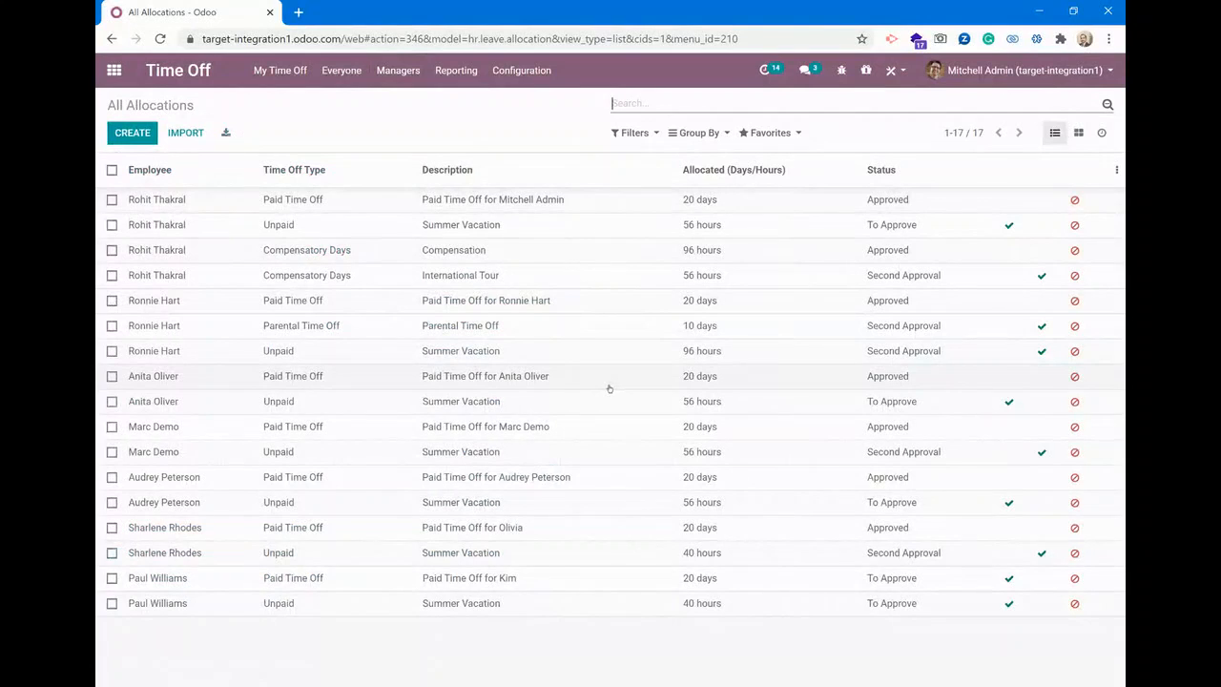
left_click(137, 133)
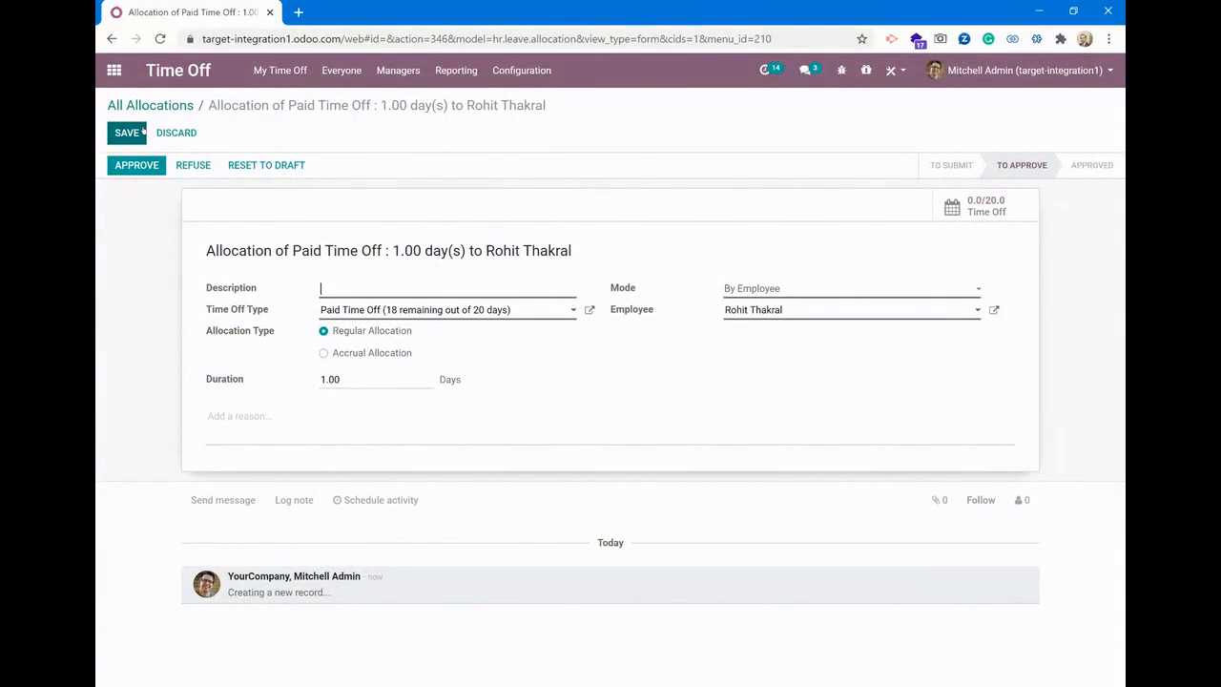
left_click(142, 132)
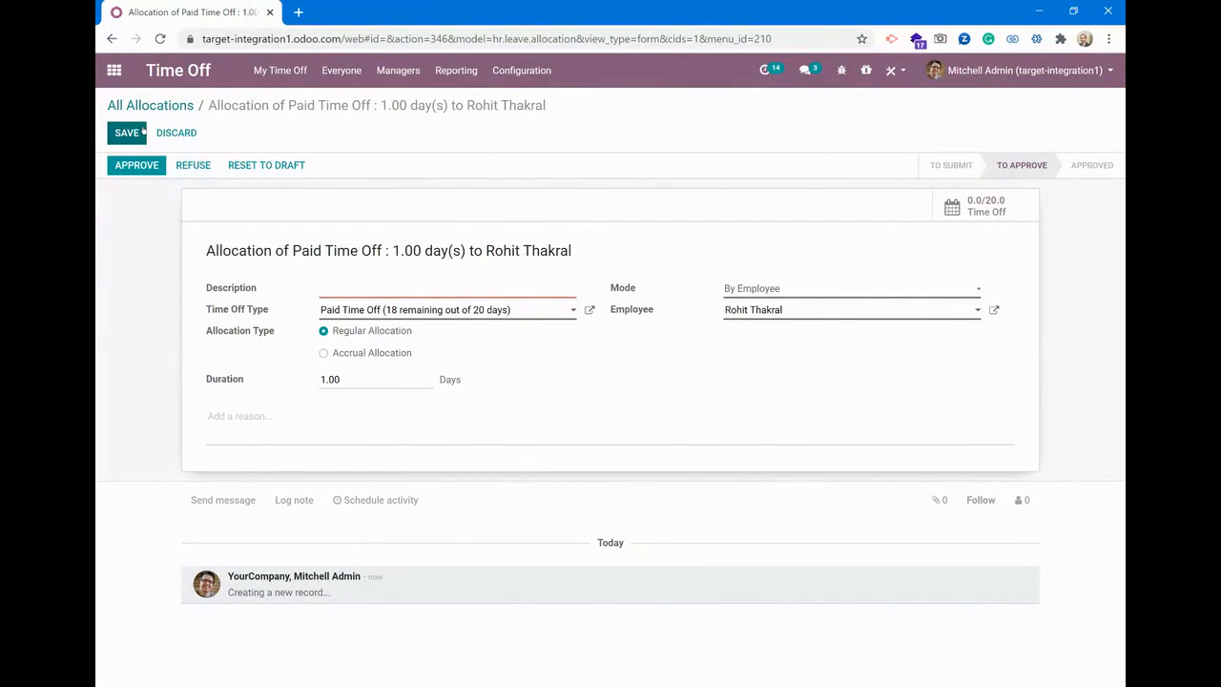
Enter the marketing manager's full name as the allocation description and select the same person as the employee
type("Ju")
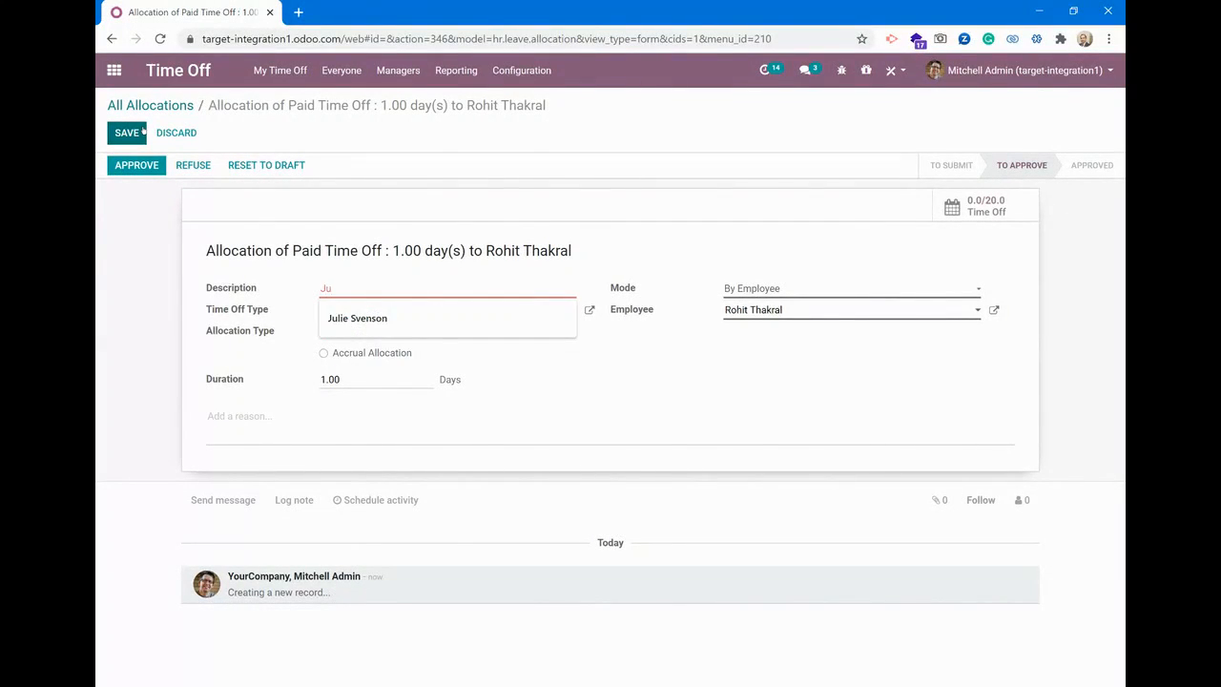
key("Down")
key("Return")
key("Tab")
key("Tab")
key("Tab")
key("Tab")
key("Tab")
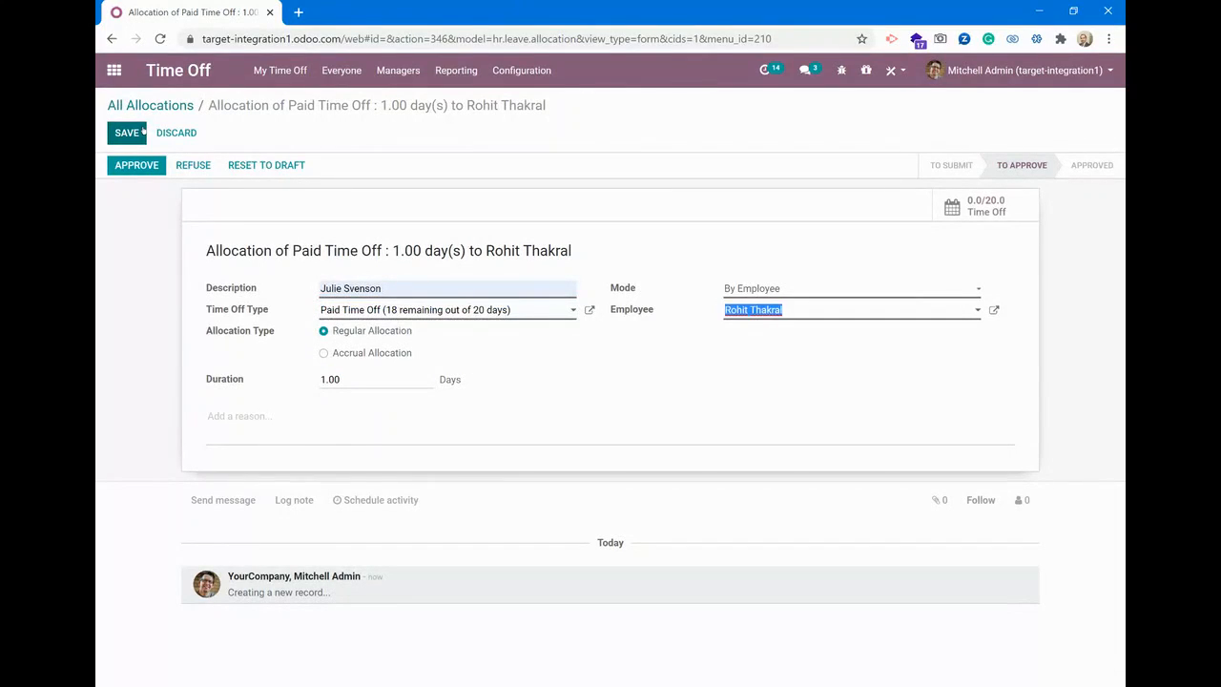
type("ju")
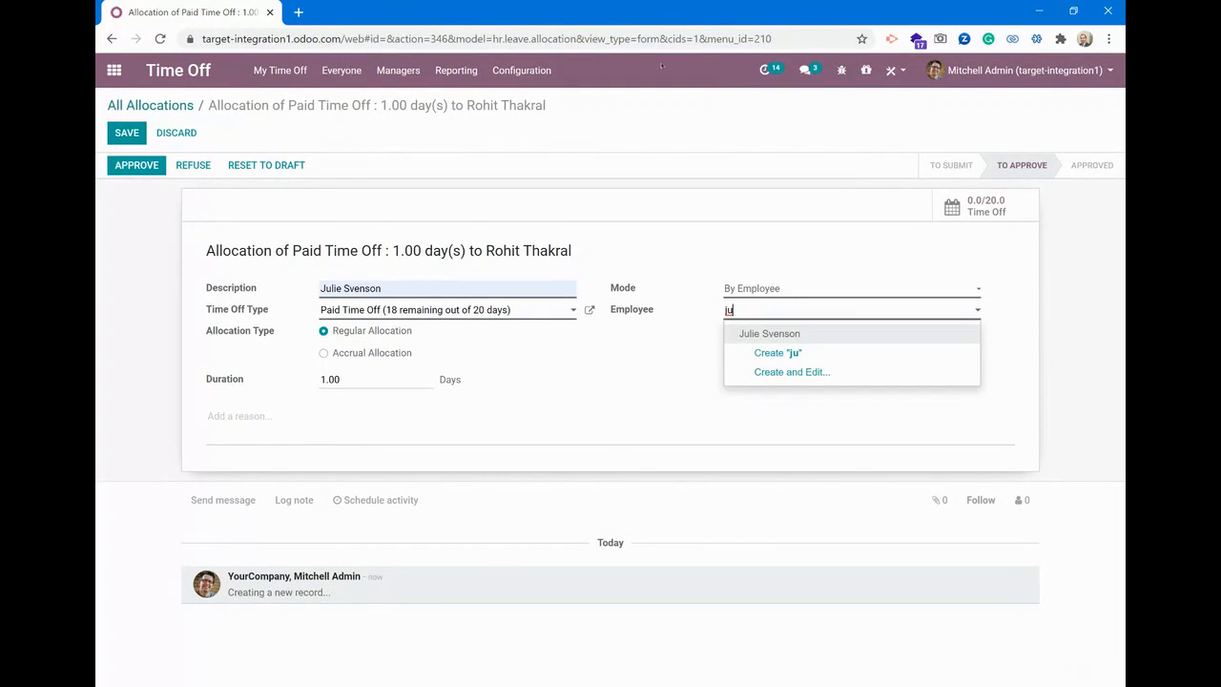
left_click(787, 333)
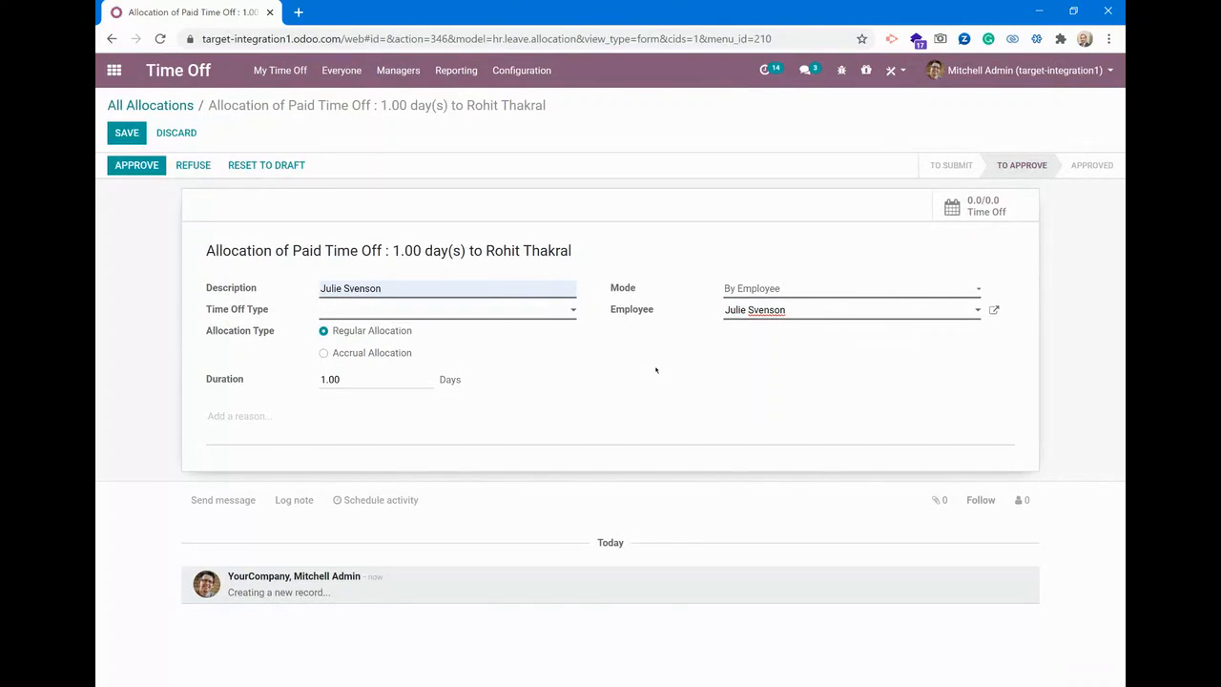
Set the allocation's time off type to Parental Time Off and stay on the form without discarding the changes
left_click(537, 312)
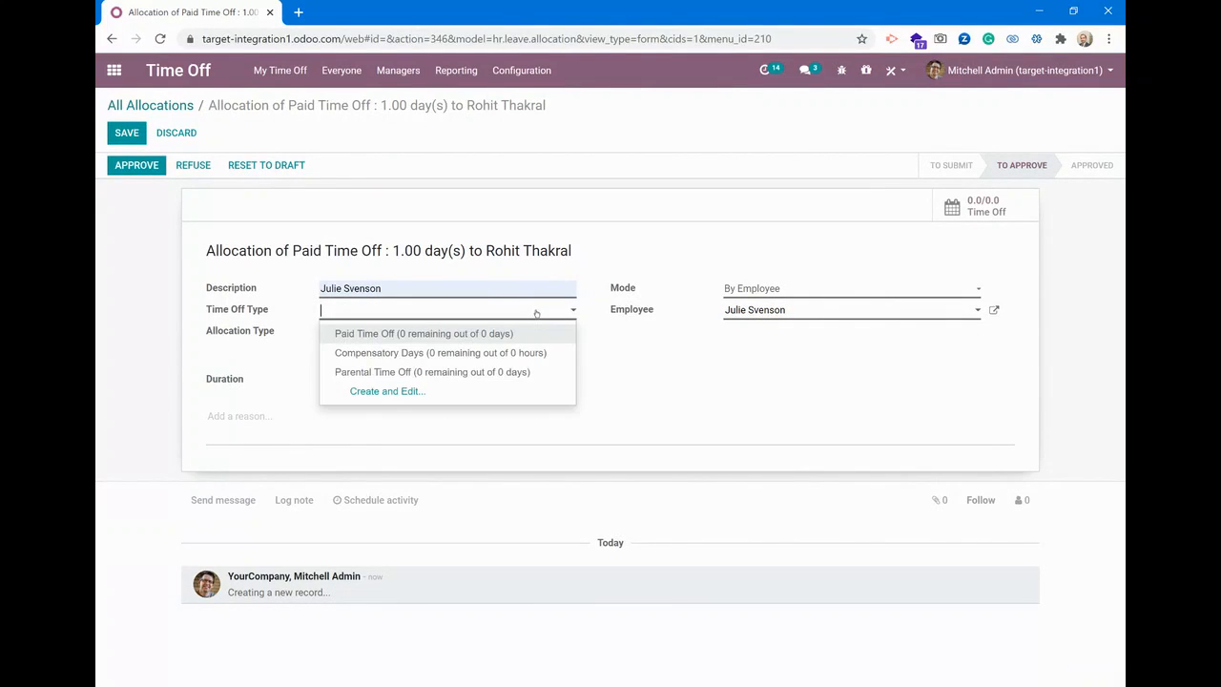
left_click(532, 371)
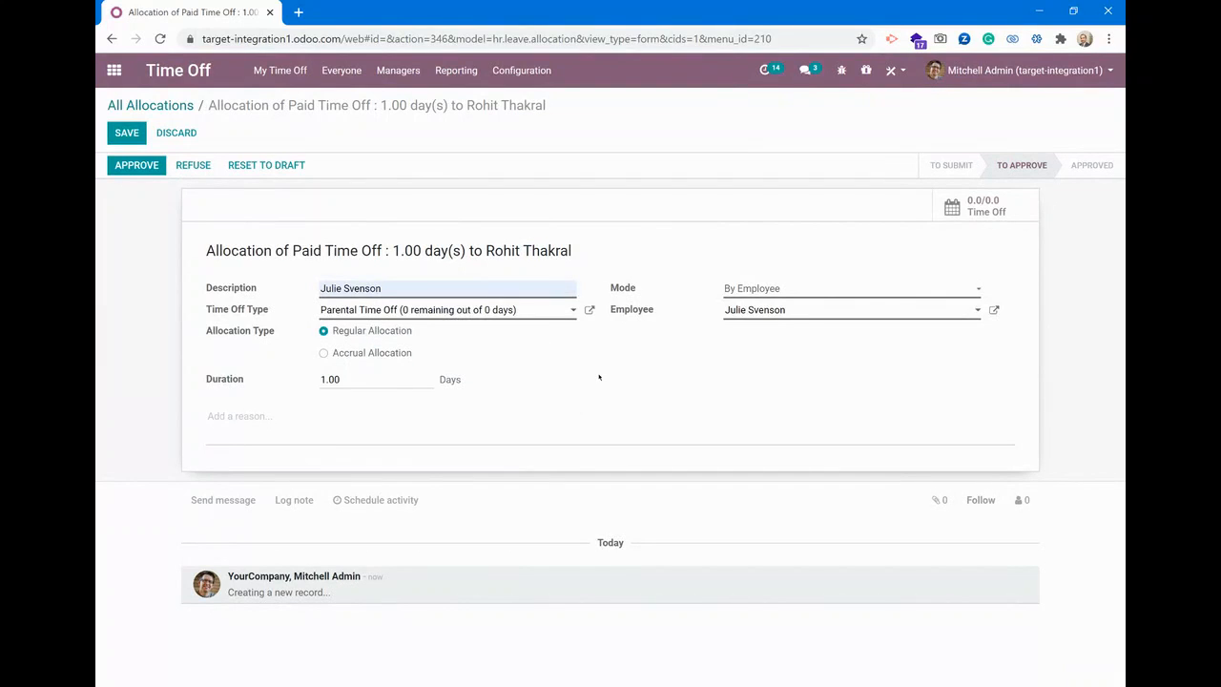
left_click(151, 105)
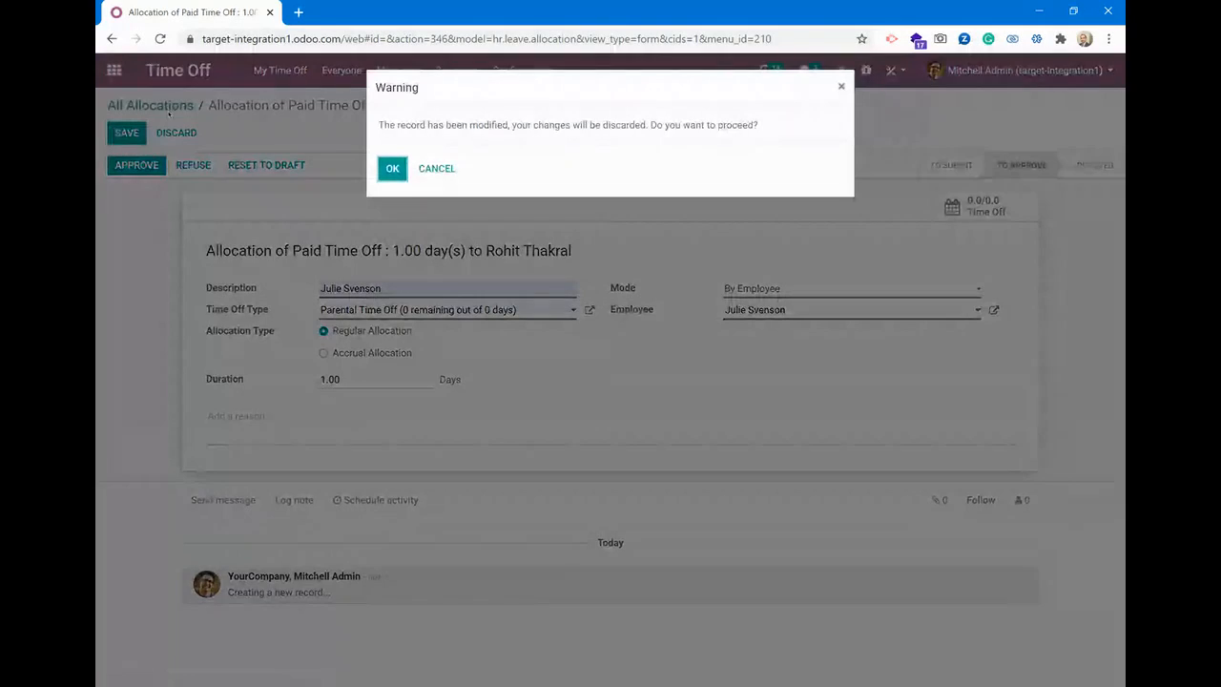
left_click(437, 169)
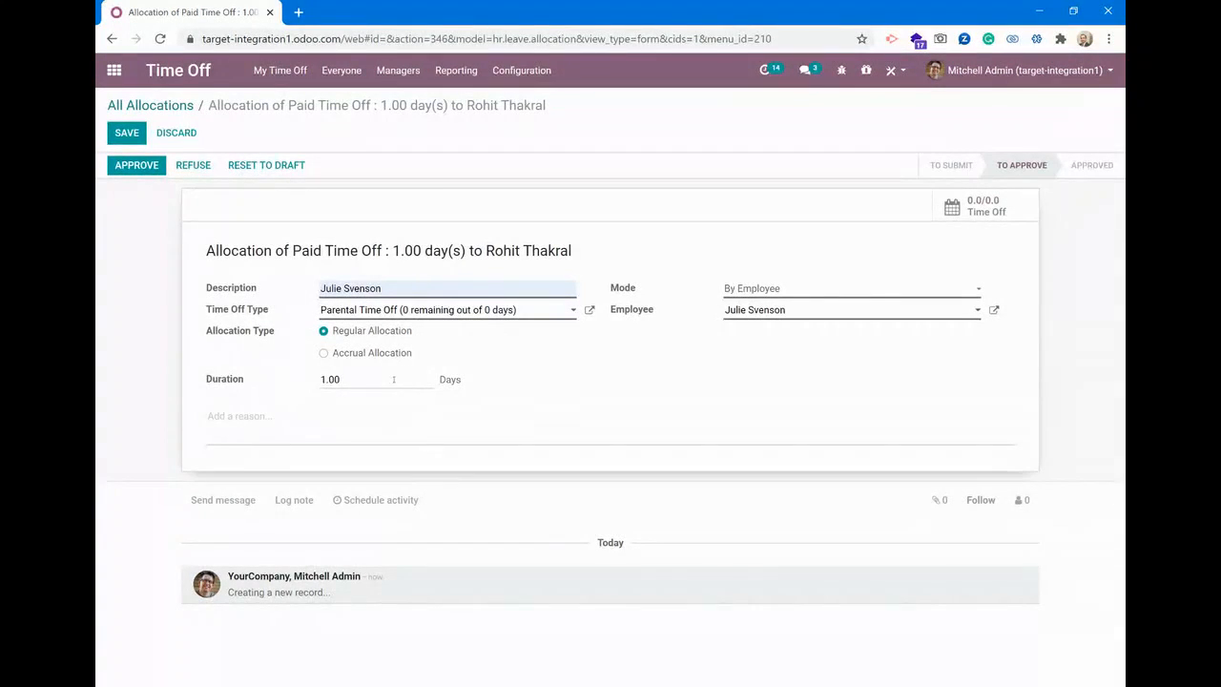
Set the parental time off allocation's duration to 20 days and save it
left_click_drag(393, 378, 129, 362)
type("20")
left_click(127, 133)
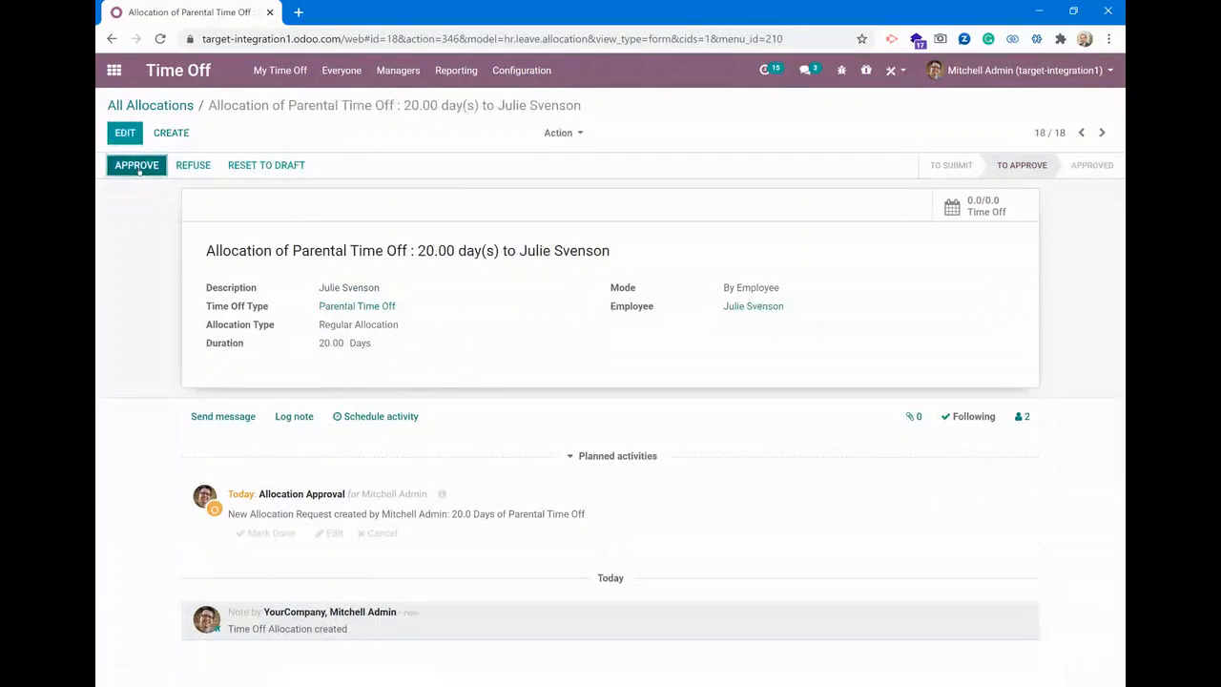
Approve the saved parental time off allocation and validate it at the second approval stage
left_click(136, 165)
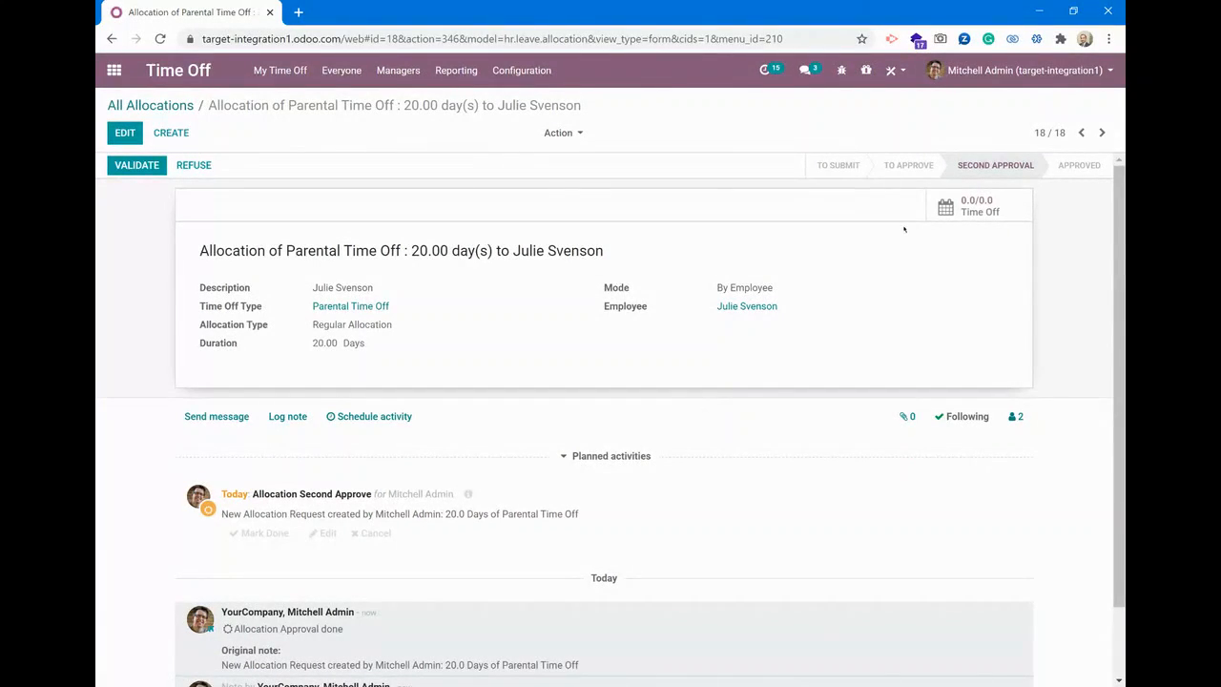
mouse_move(904, 174)
left_click(141, 169)
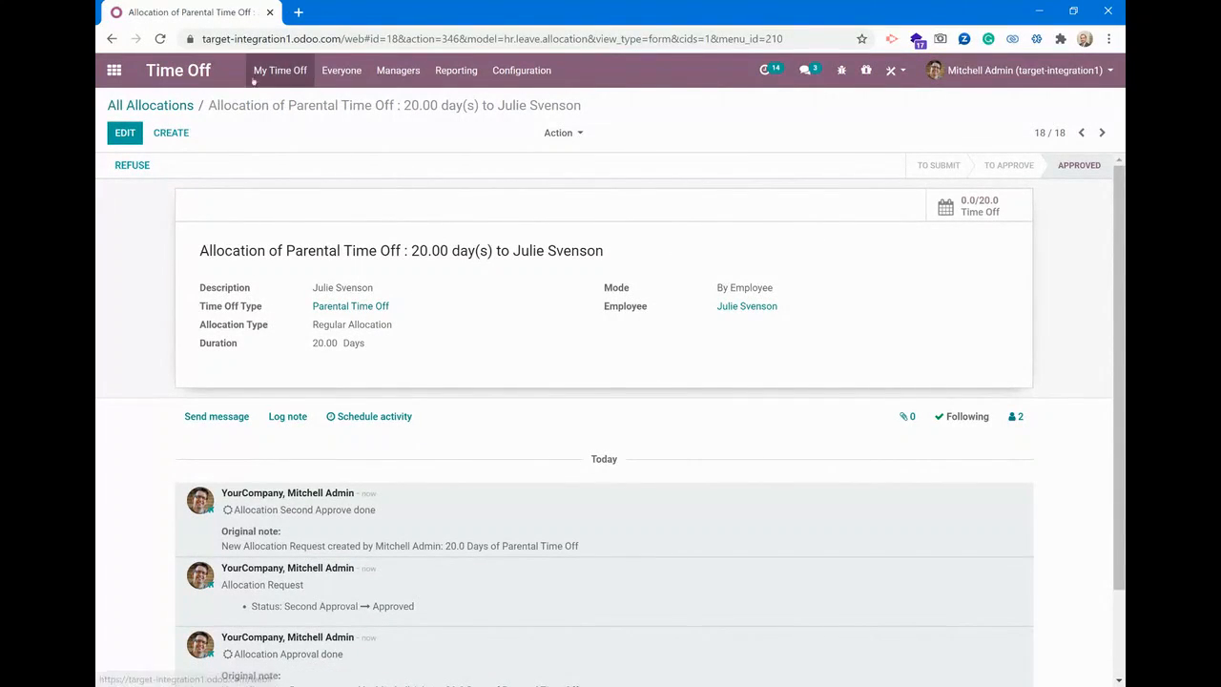
Switch to the Employees app, search for the marketing manager by first name, and open that employee's record
left_click(114, 70)
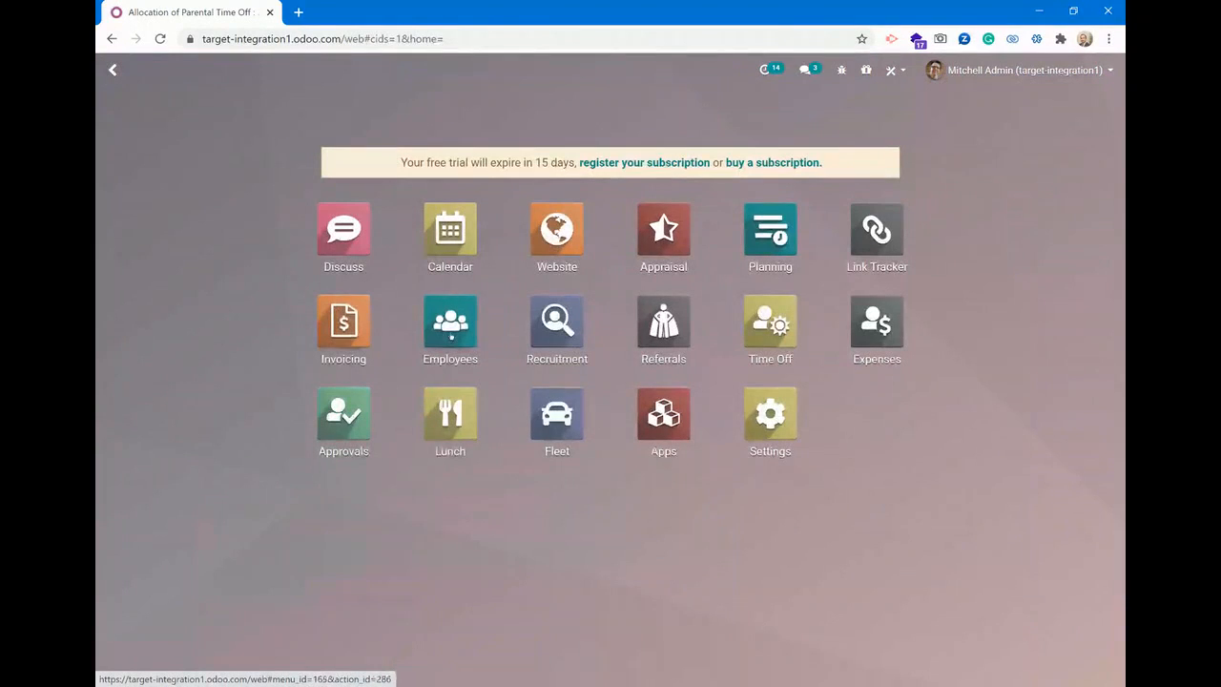
left_click(456, 322)
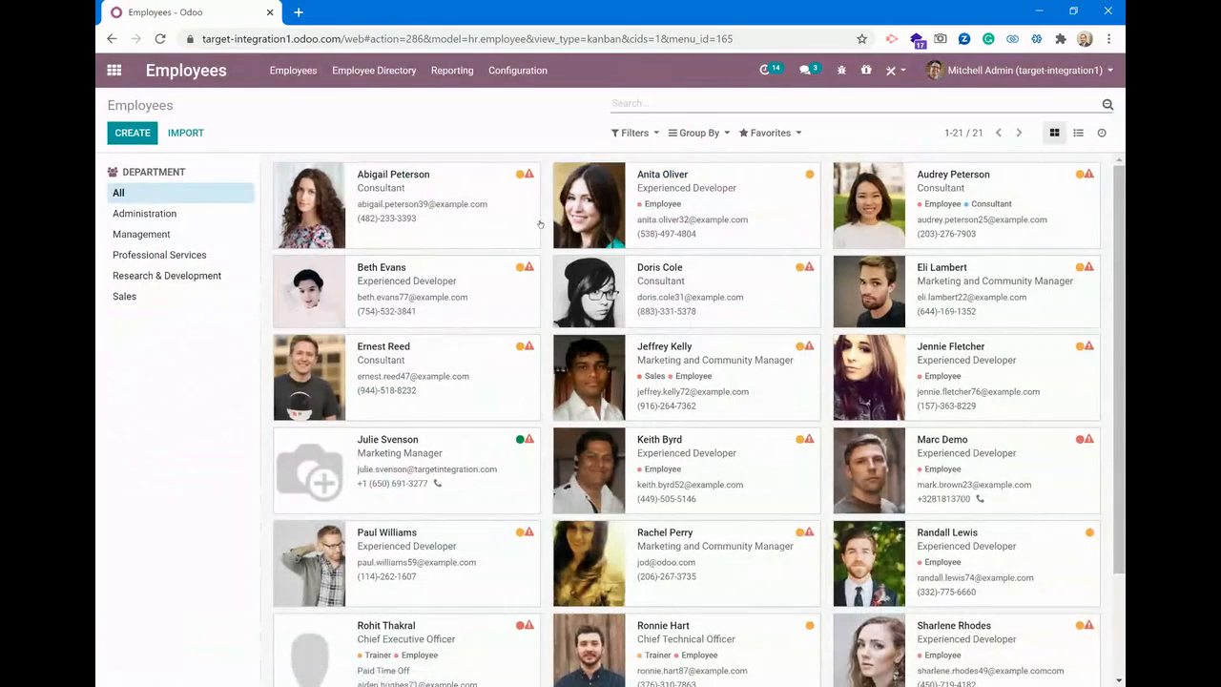
type("julie")
key("Return")
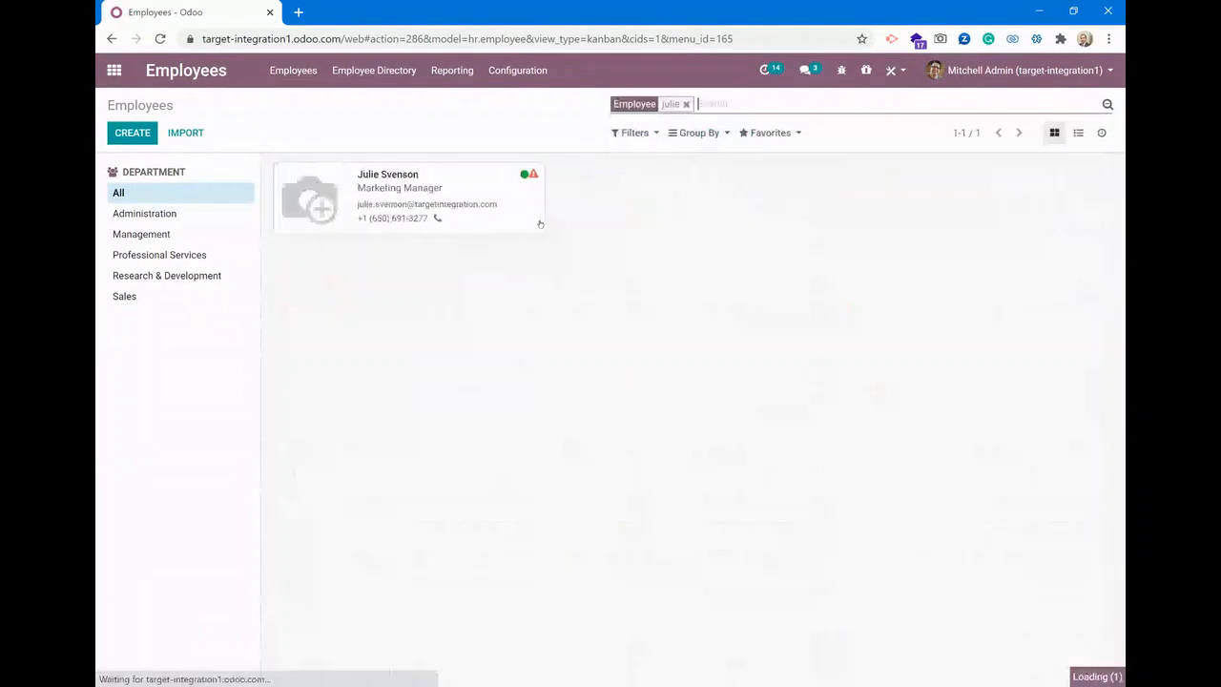
left_click(485, 191)
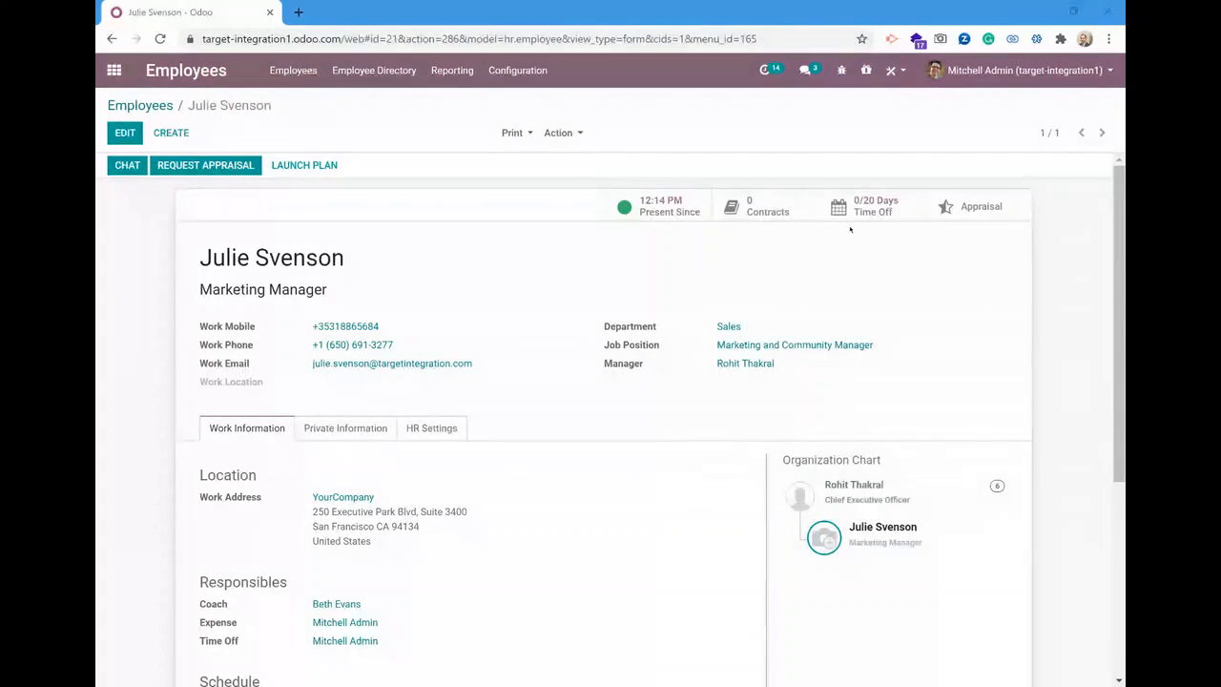
Switch to the marketing manager's own Odoo session in the incognito window, close the OdooBot chat, and view the employee directory
key("alt+Tab")
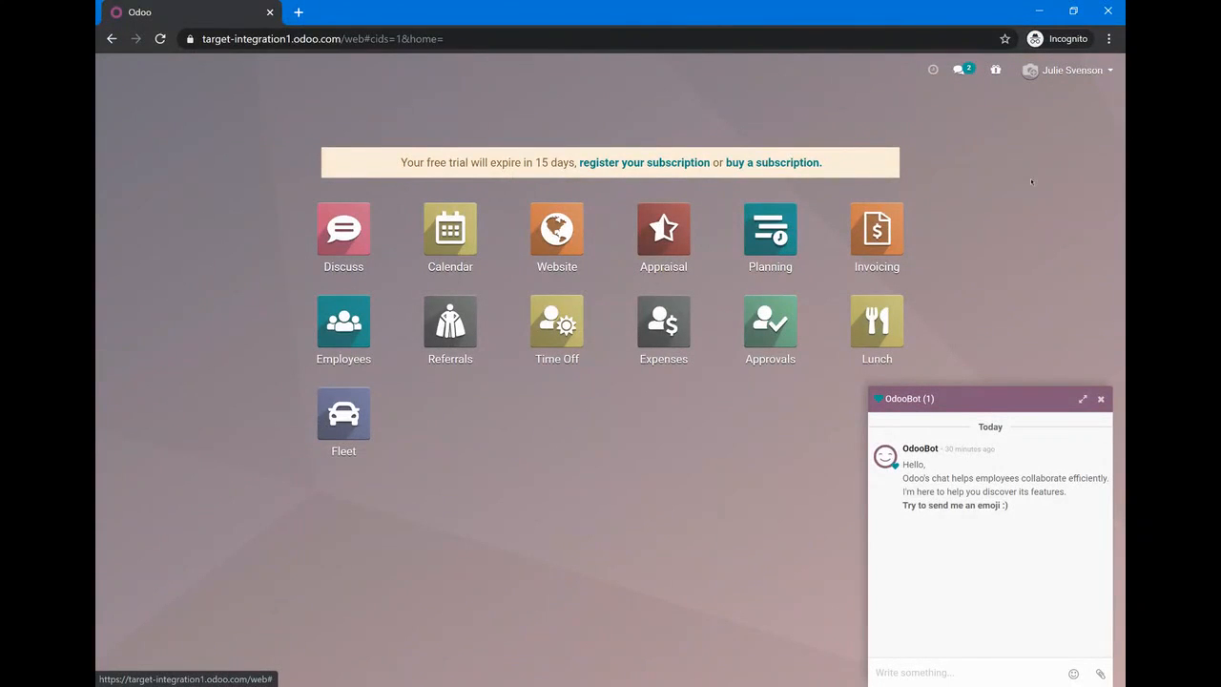
left_click(1101, 399)
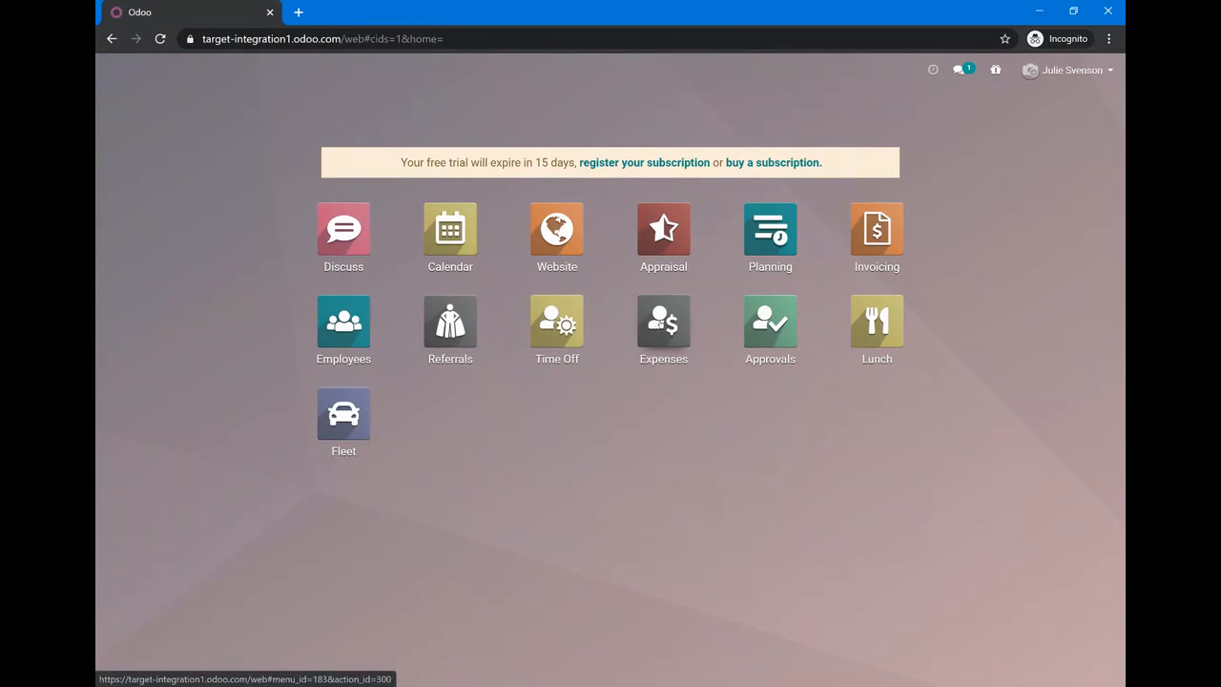
left_click(349, 326)
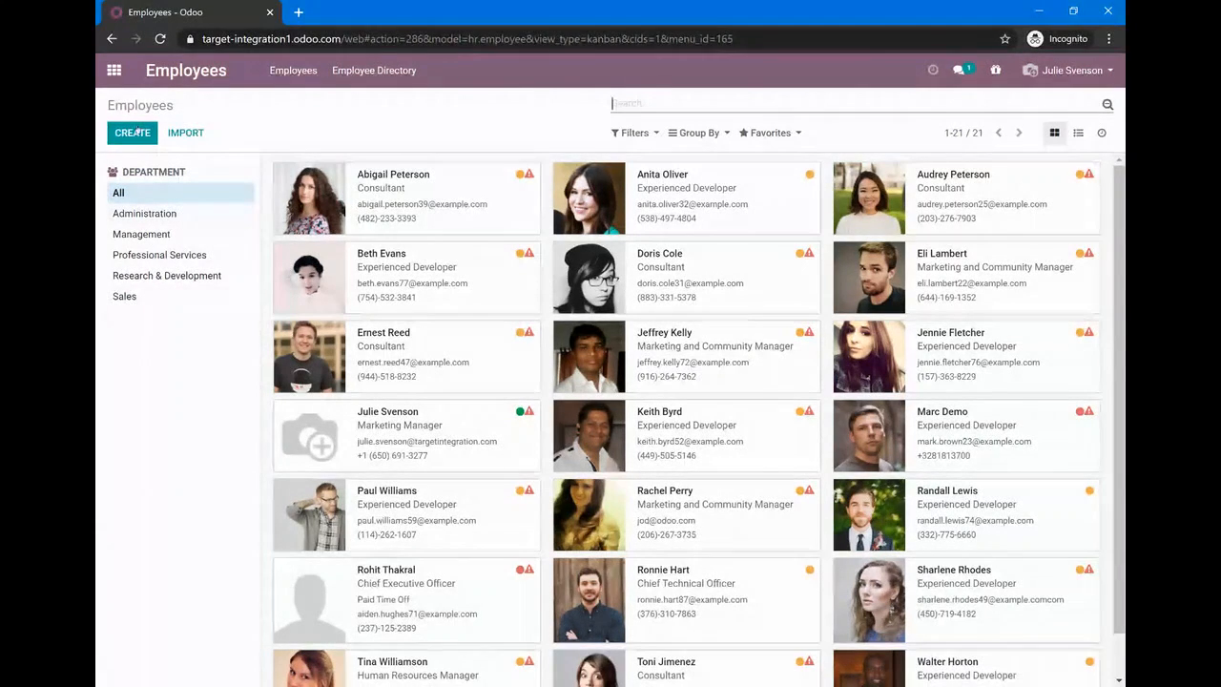
Start a new request in the Time Off app for Parental Time Off from 29/09/2020 to 01/10/2020
left_click(113, 70)
left_click(603, 328)
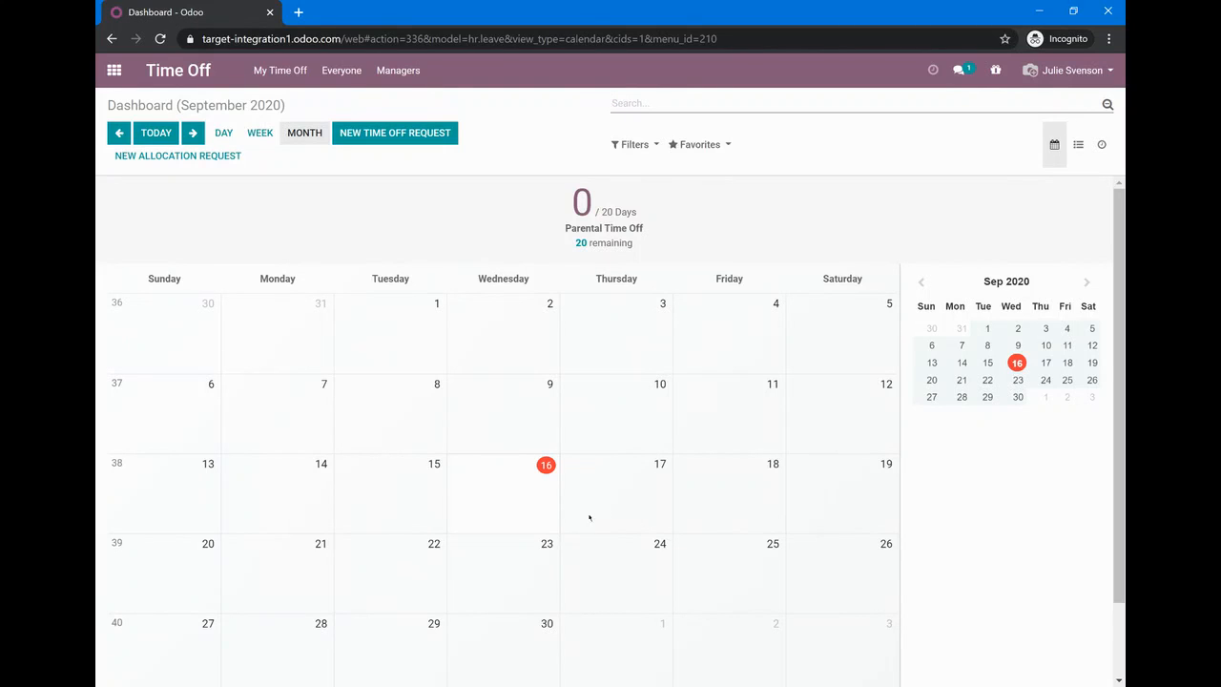
left_click(411, 132)
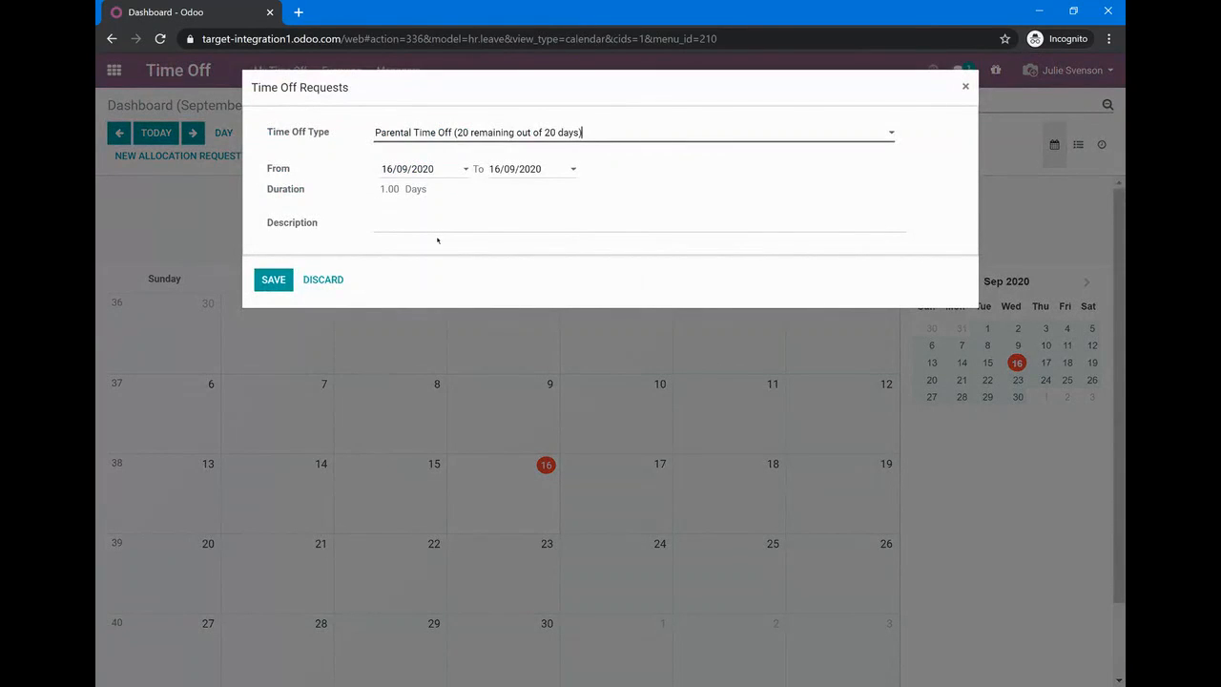
left_click(438, 173)
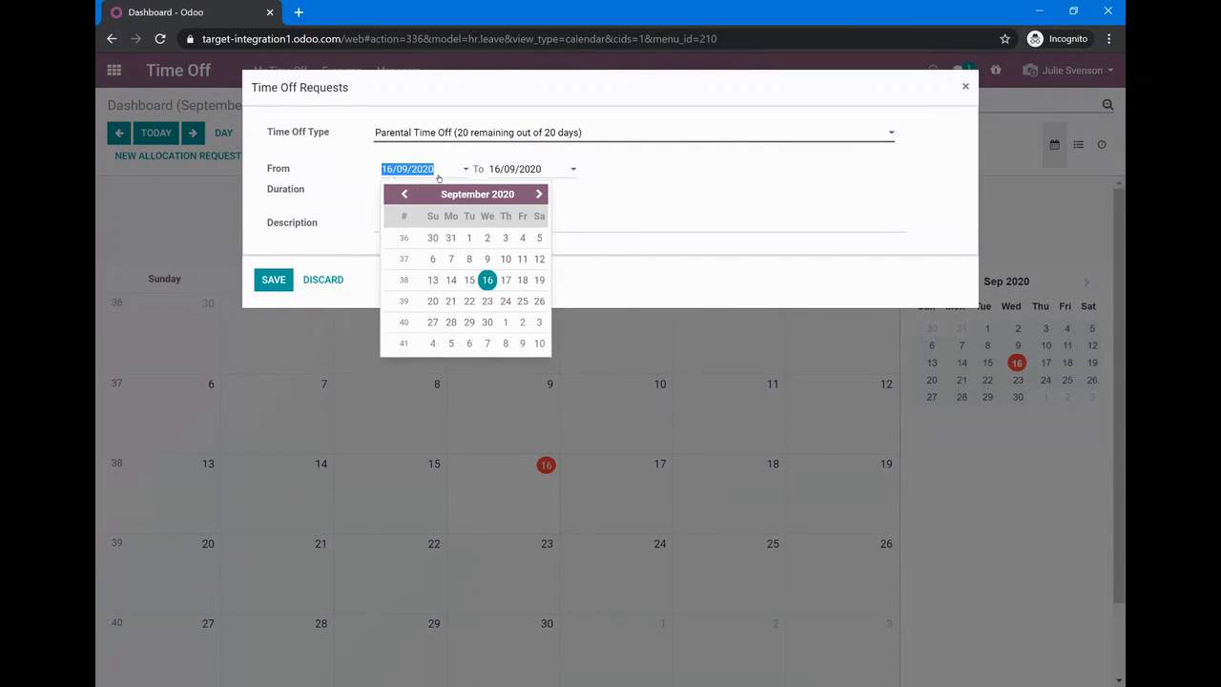
left_click(469, 322)
left_click(513, 176)
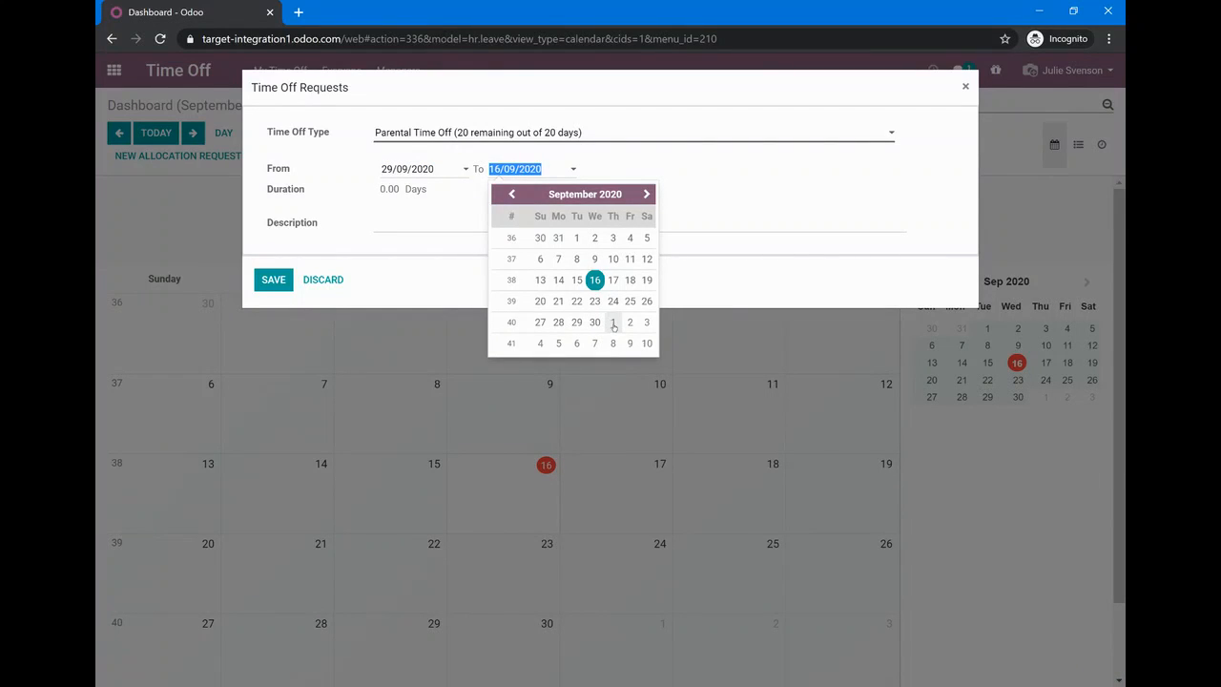
left_click(613, 324)
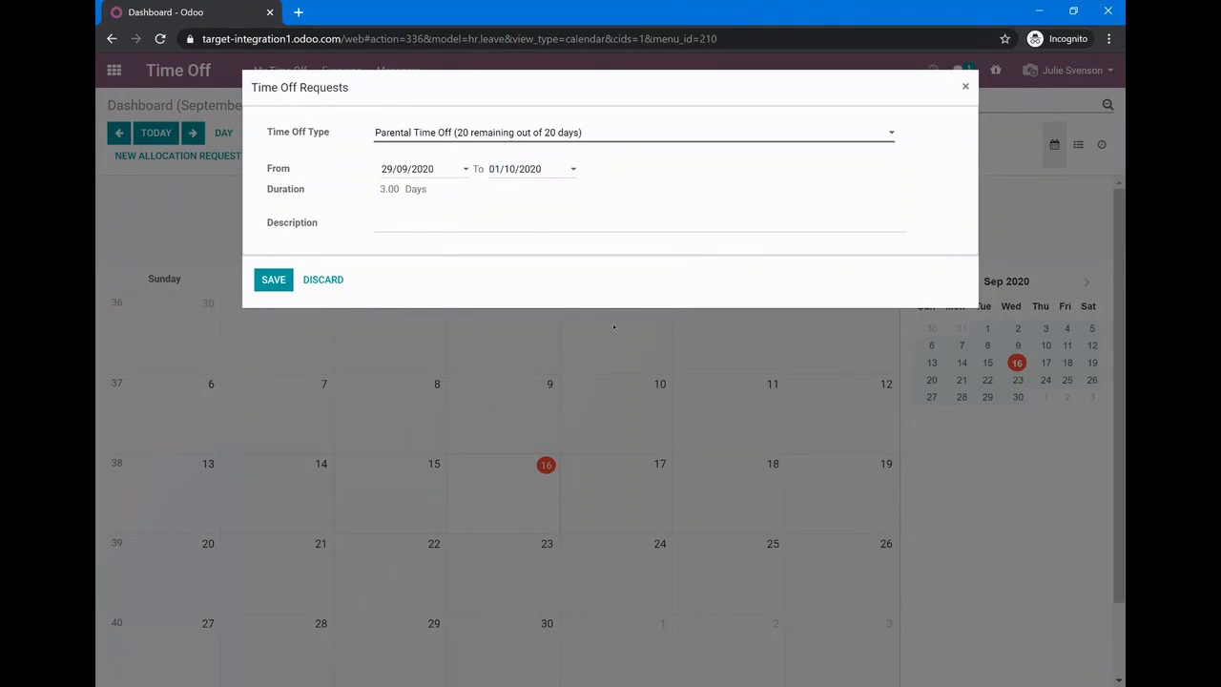
Describe the time off request as "Holidays - Staycation", save it, and close the request dialog
left_click(451, 217)
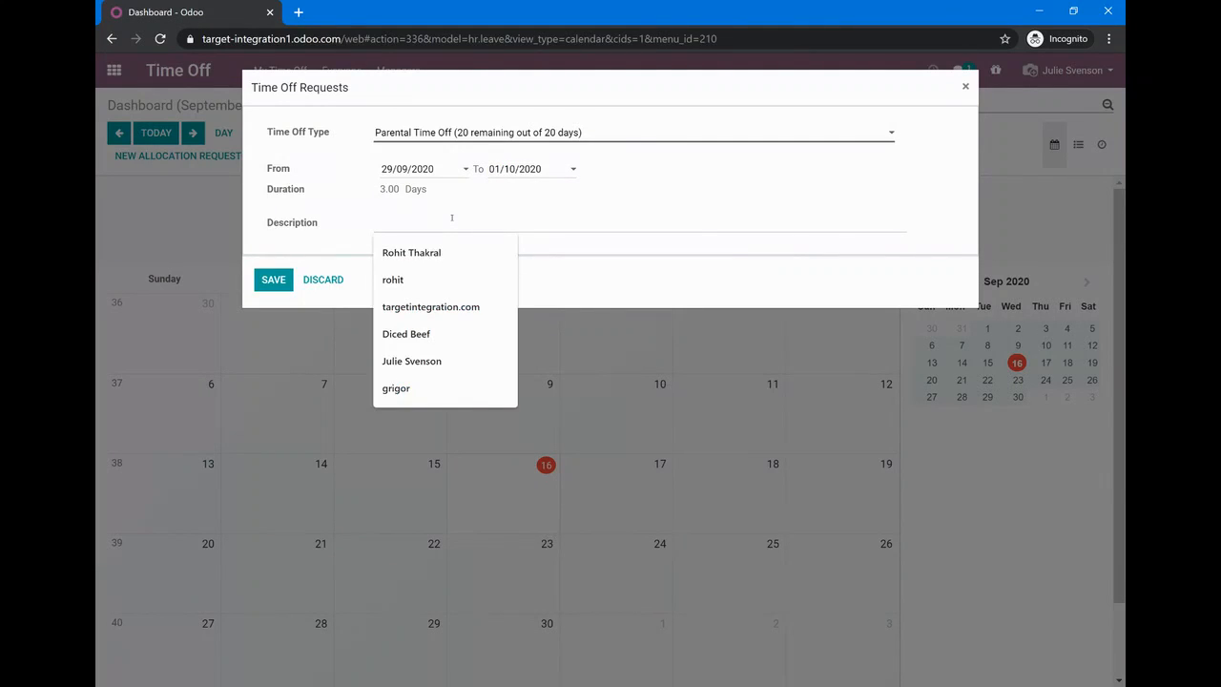
type("Holidays")
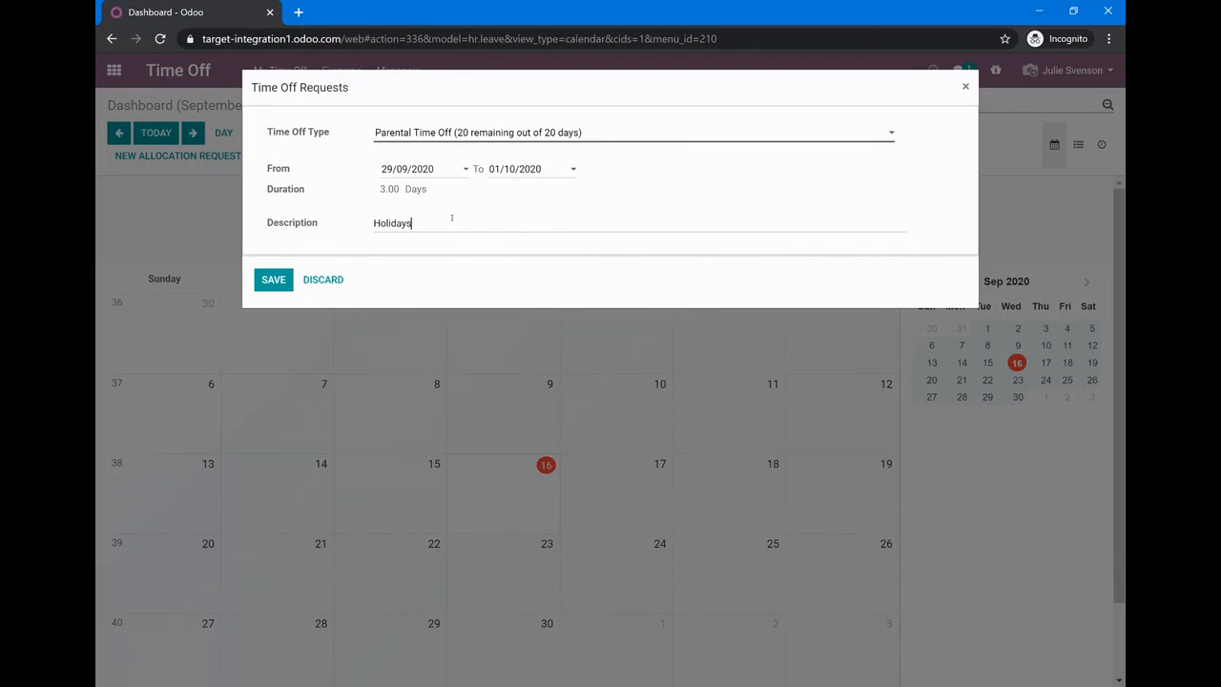
type(" - Stay")
type("cation")
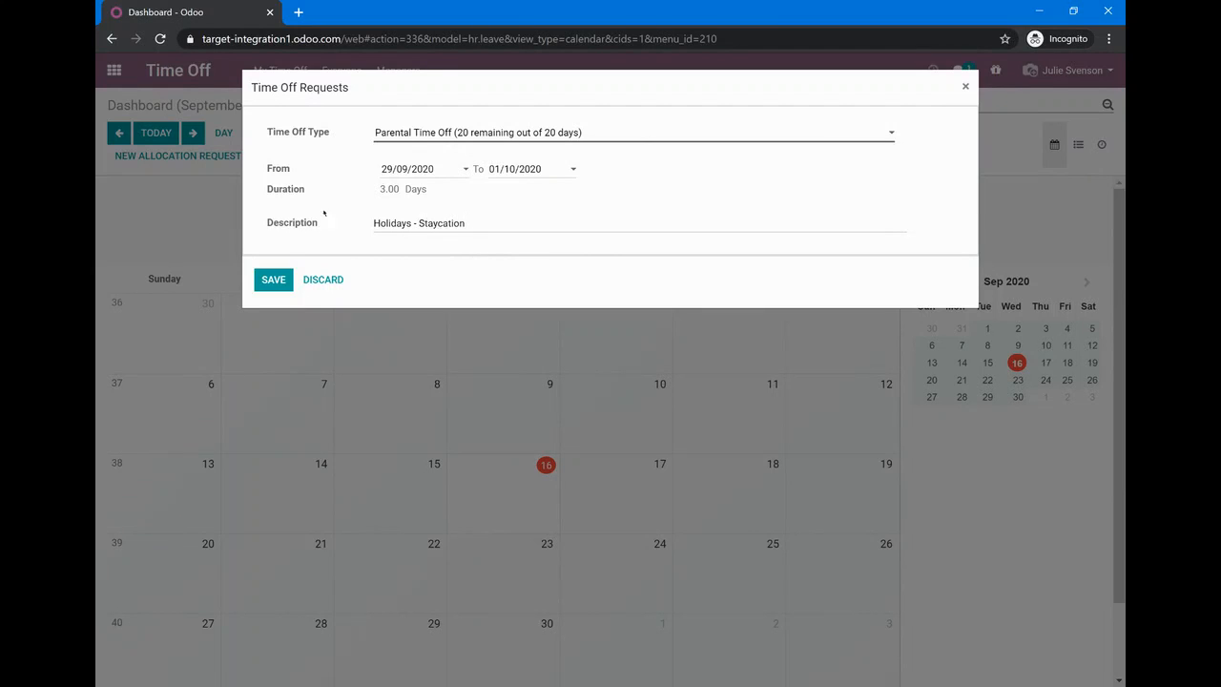
left_click(268, 279)
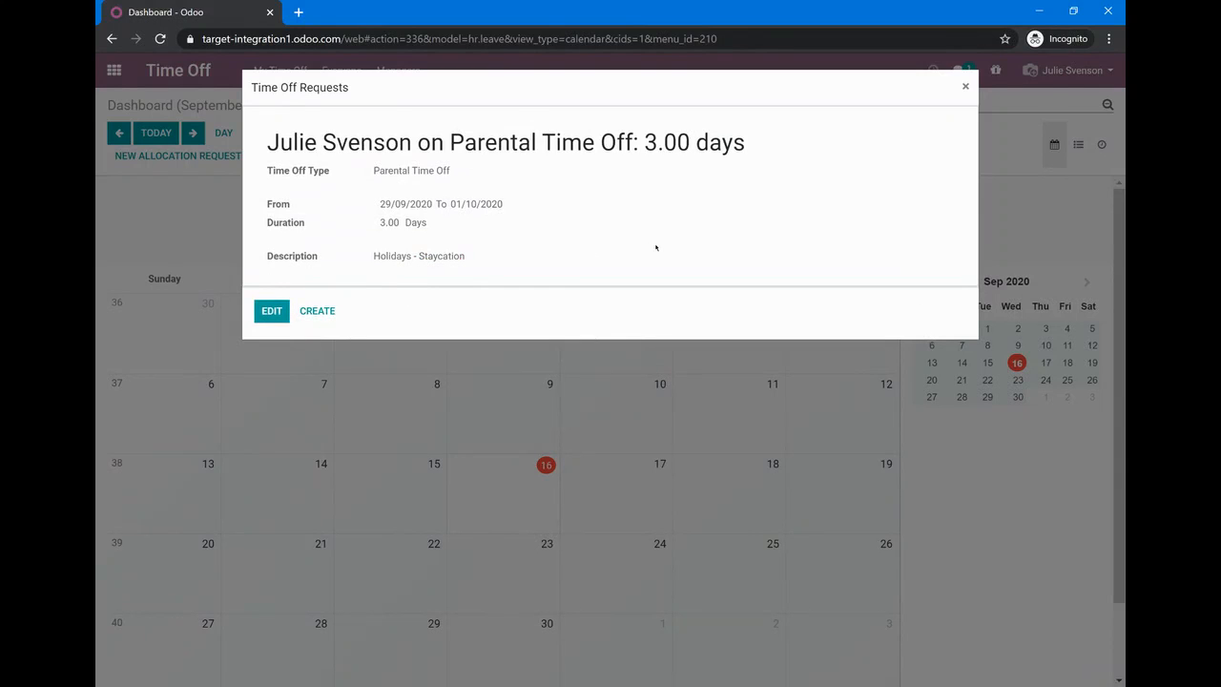
left_click(966, 86)
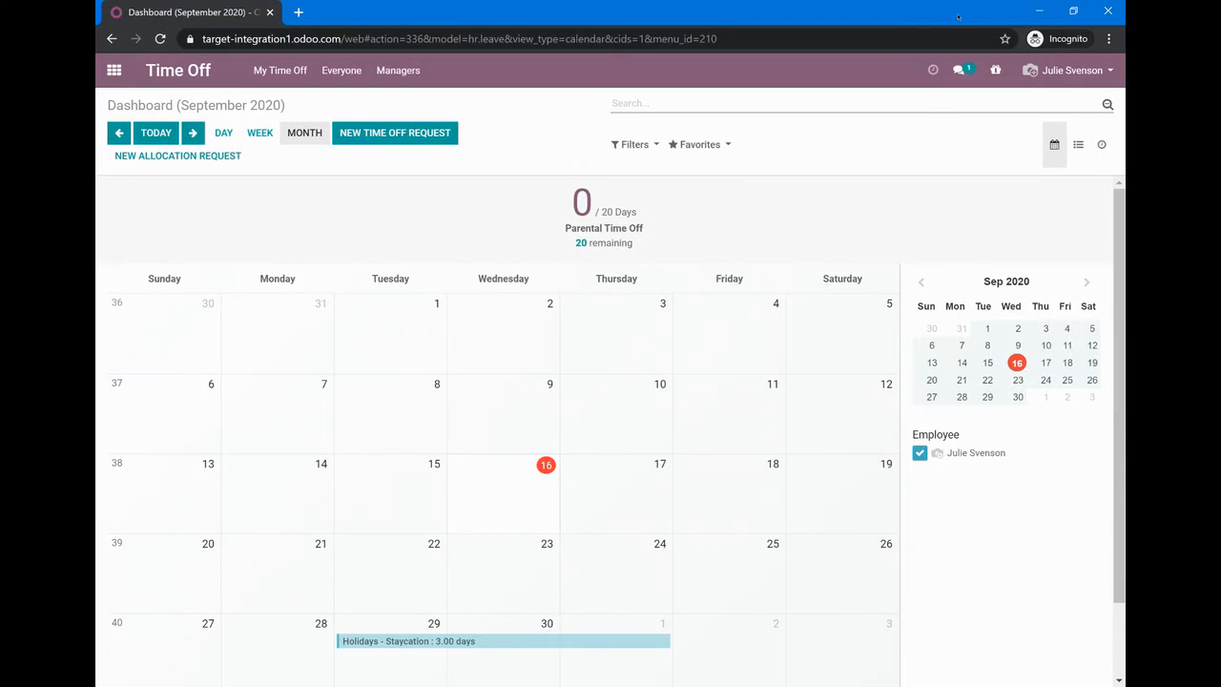
Return to the administrator's session and show the managers' list of time off requests to approve in the Time Off app
left_click(1046, 9)
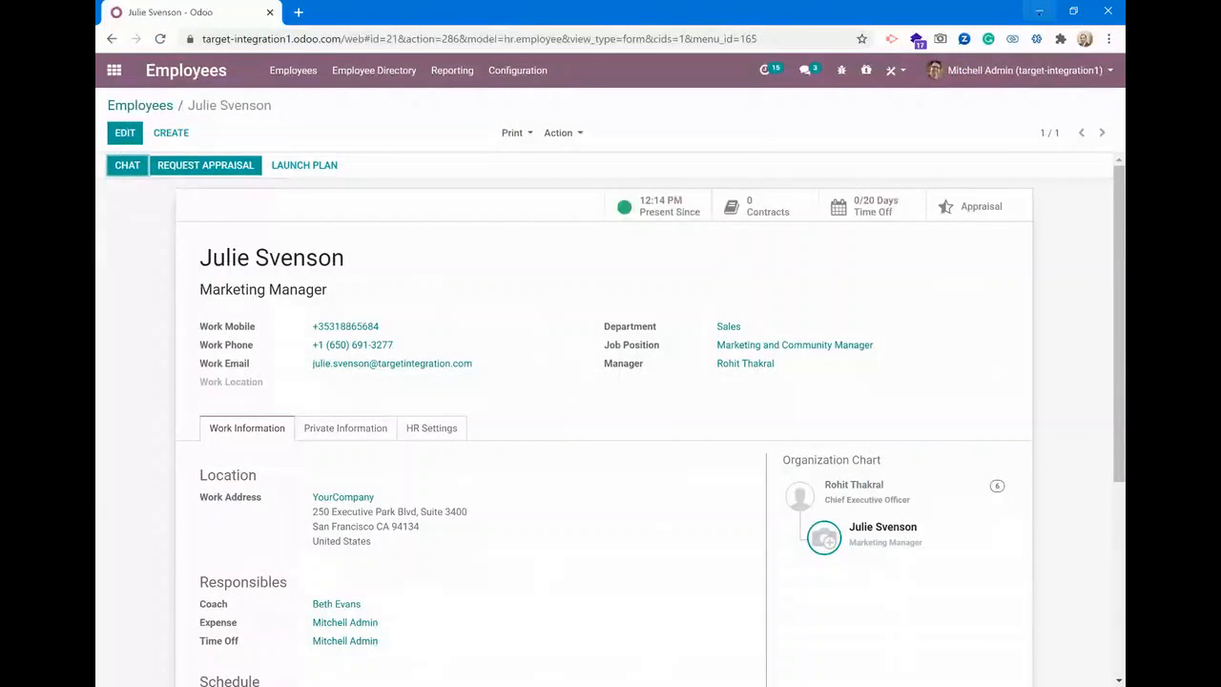
left_click(114, 69)
left_click(770, 323)
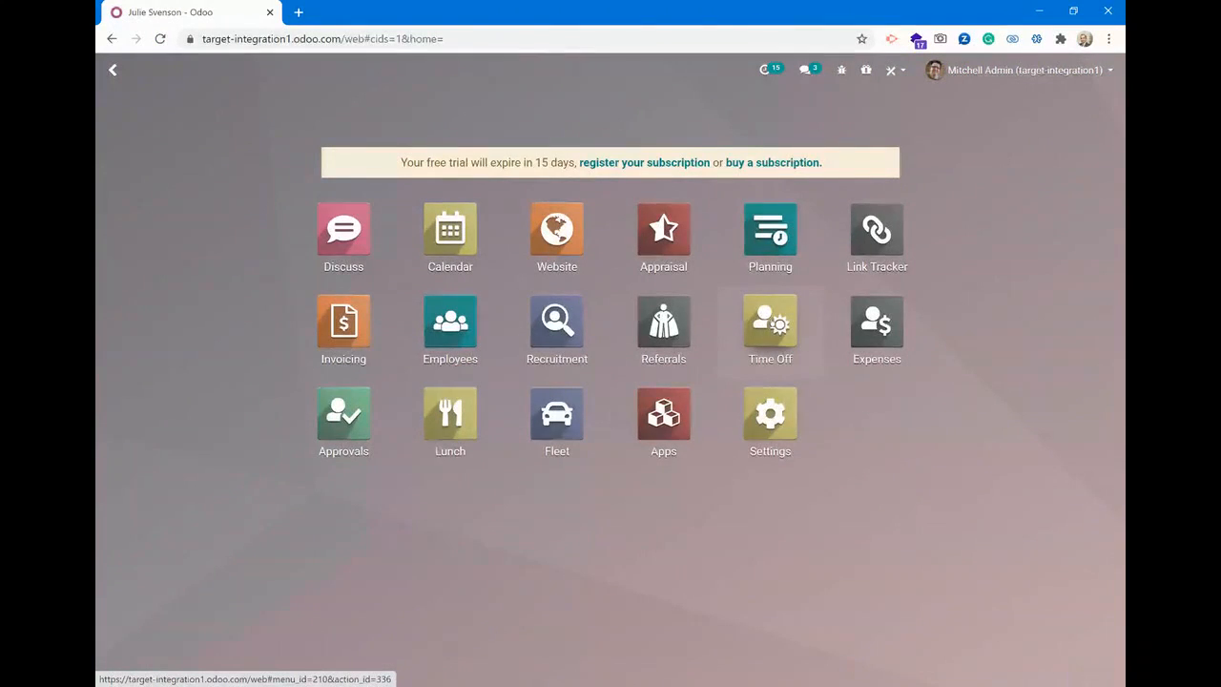
left_click(400, 71)
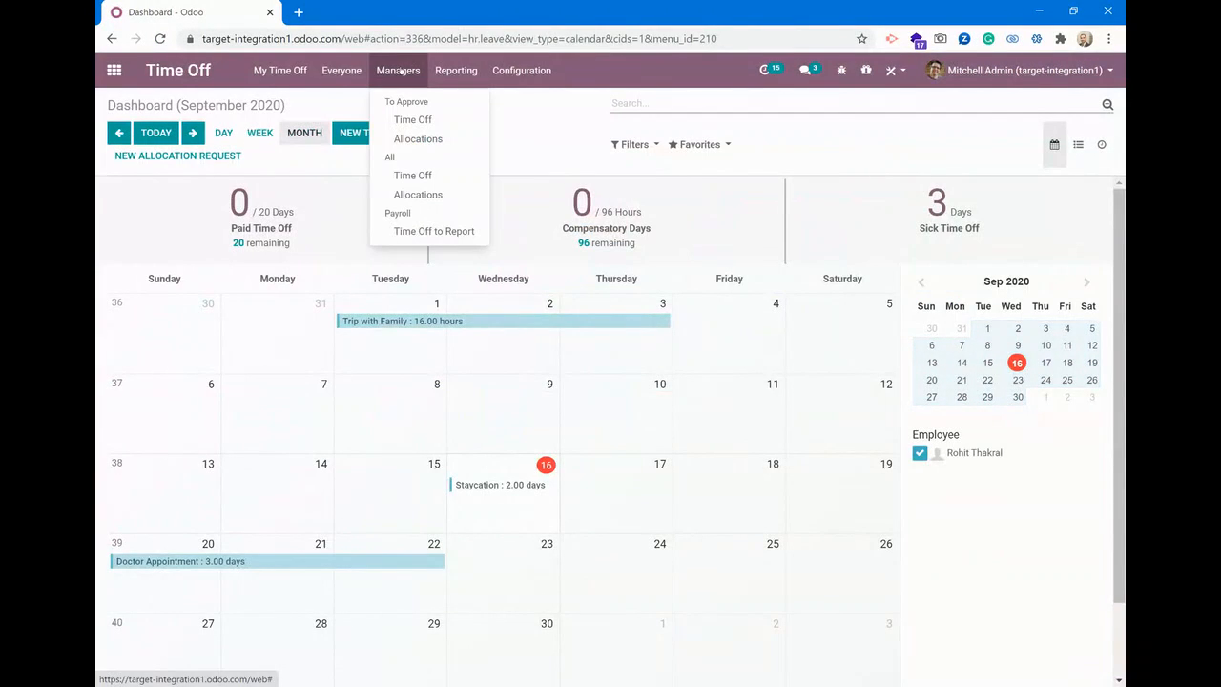
left_click(413, 120)
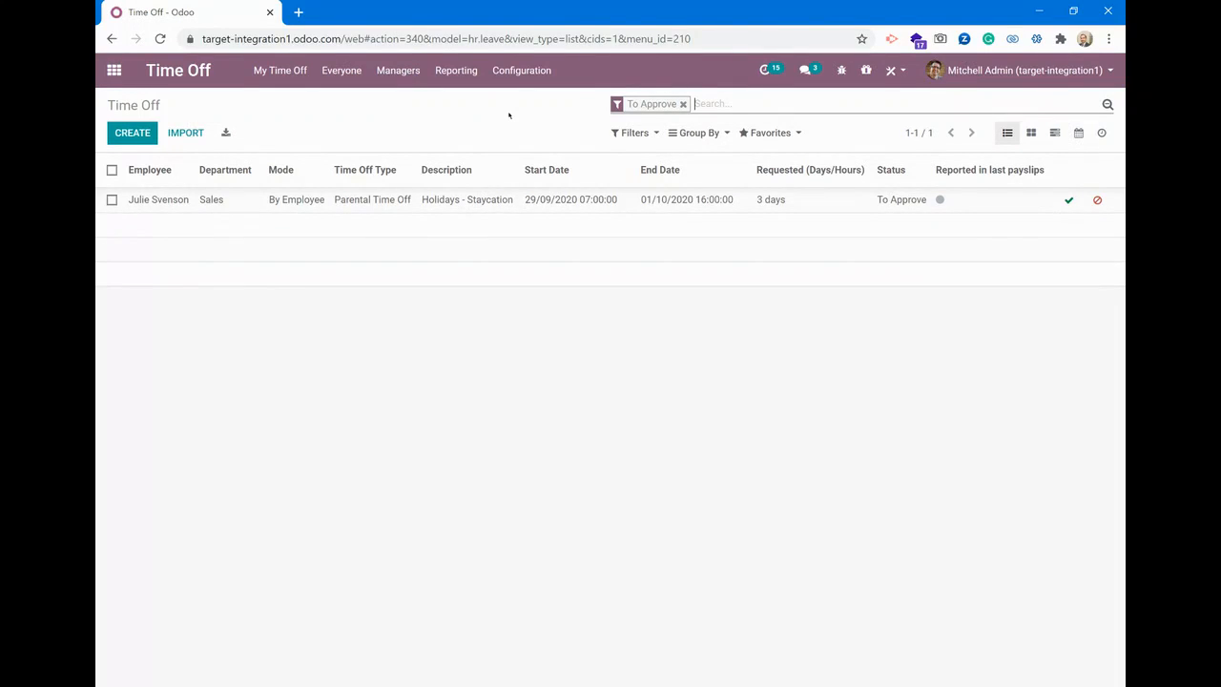
Open the pending "Holidays - Staycation" request, show its message composer, and approve and validate the request
left_click(395, 200)
scroll(586, 348, "down", 1)
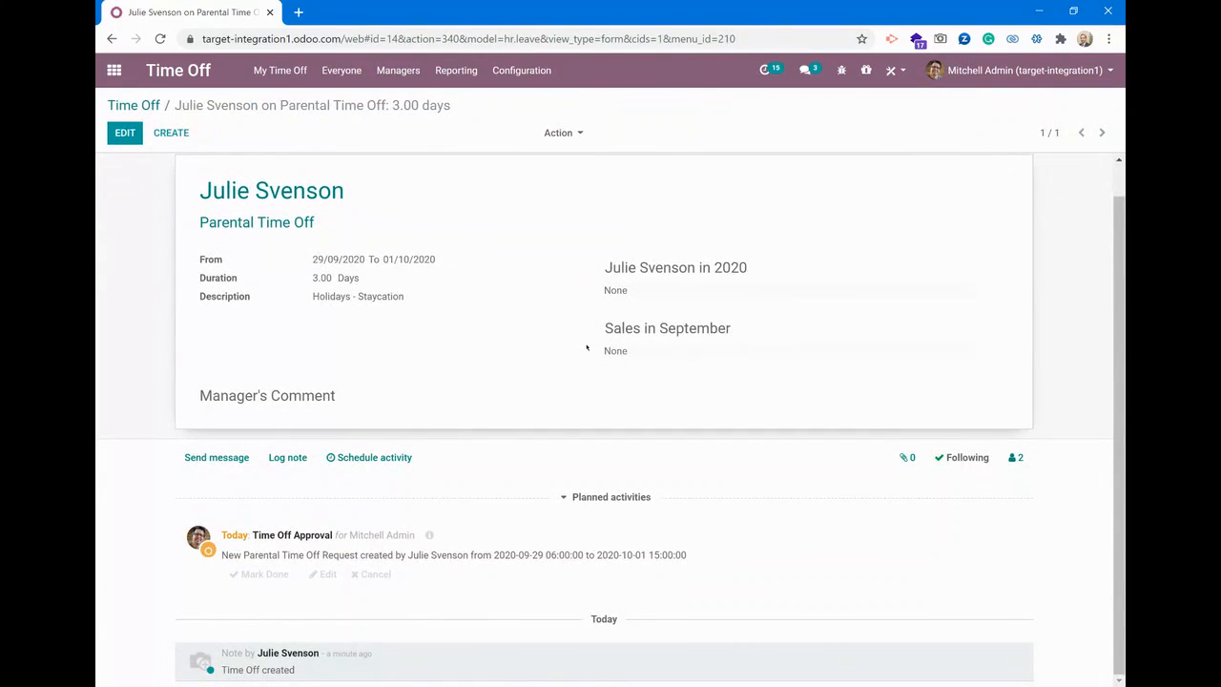
left_click(217, 457)
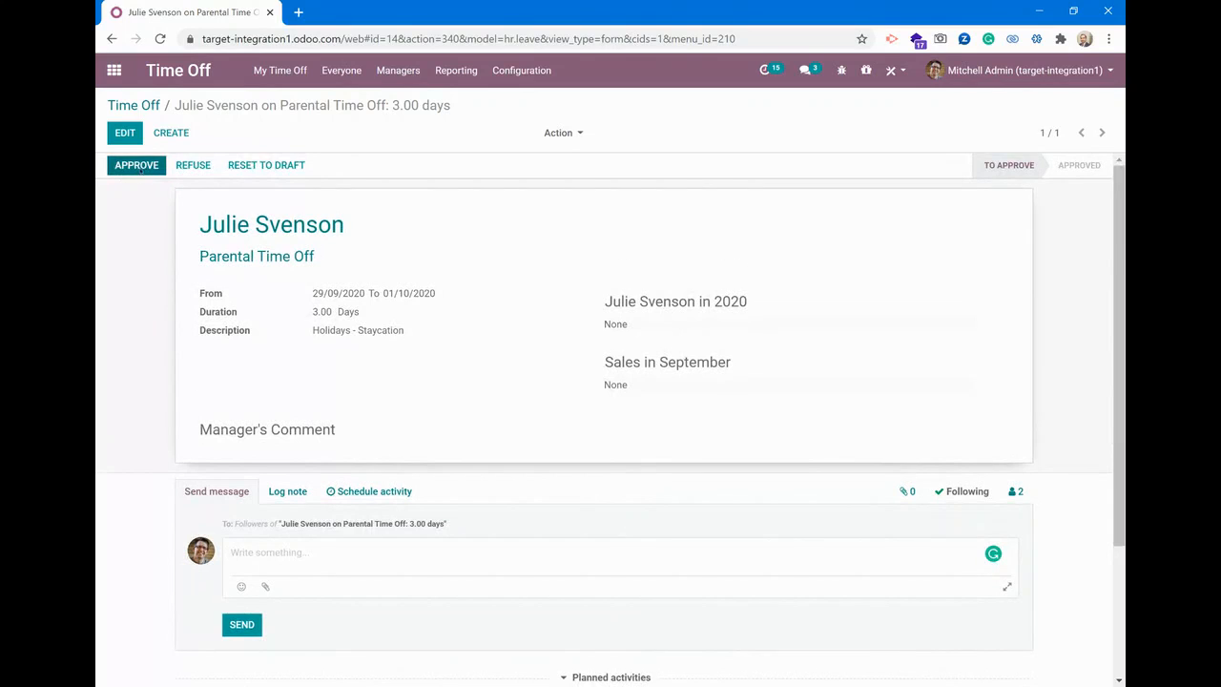
left_click(137, 165)
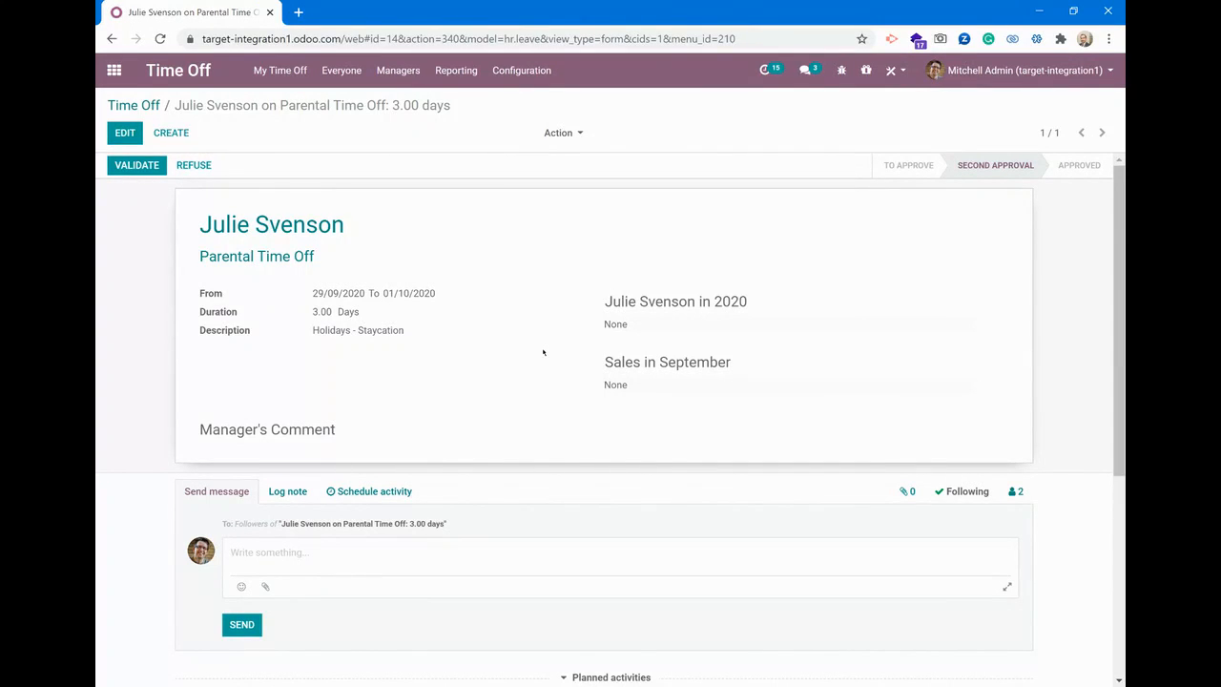
left_click(139, 168)
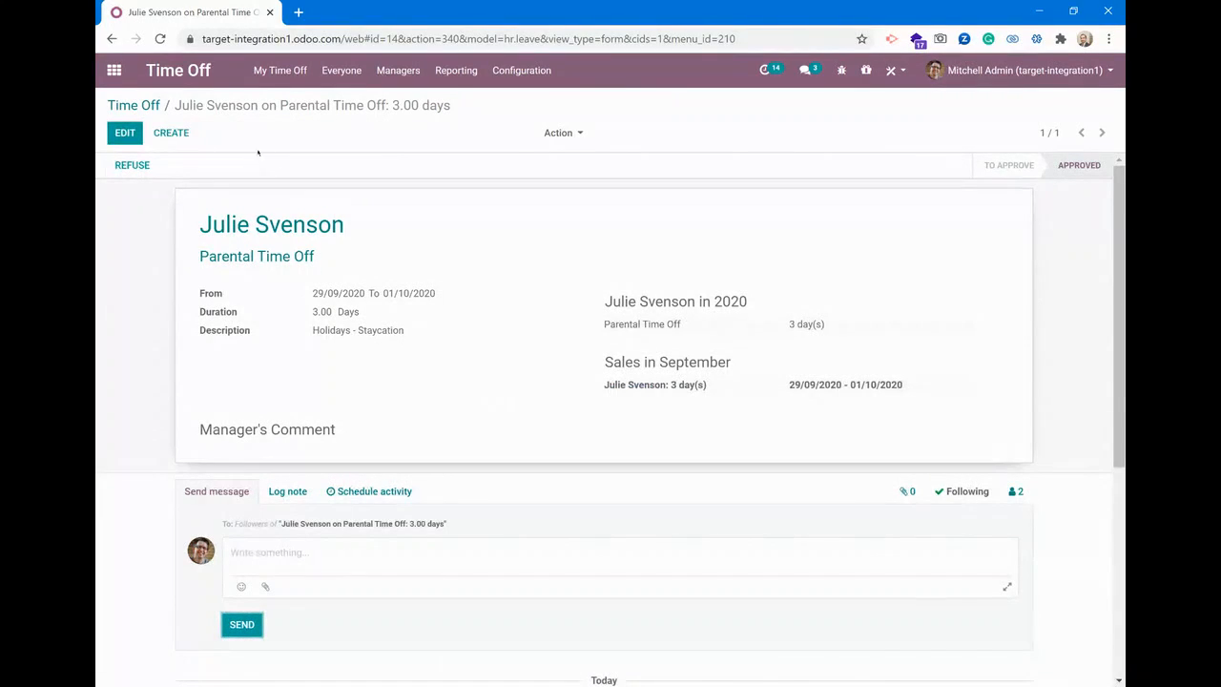
Return to the time off list, remove the To Approve filter, and group the requests by employee
left_click(133, 105)
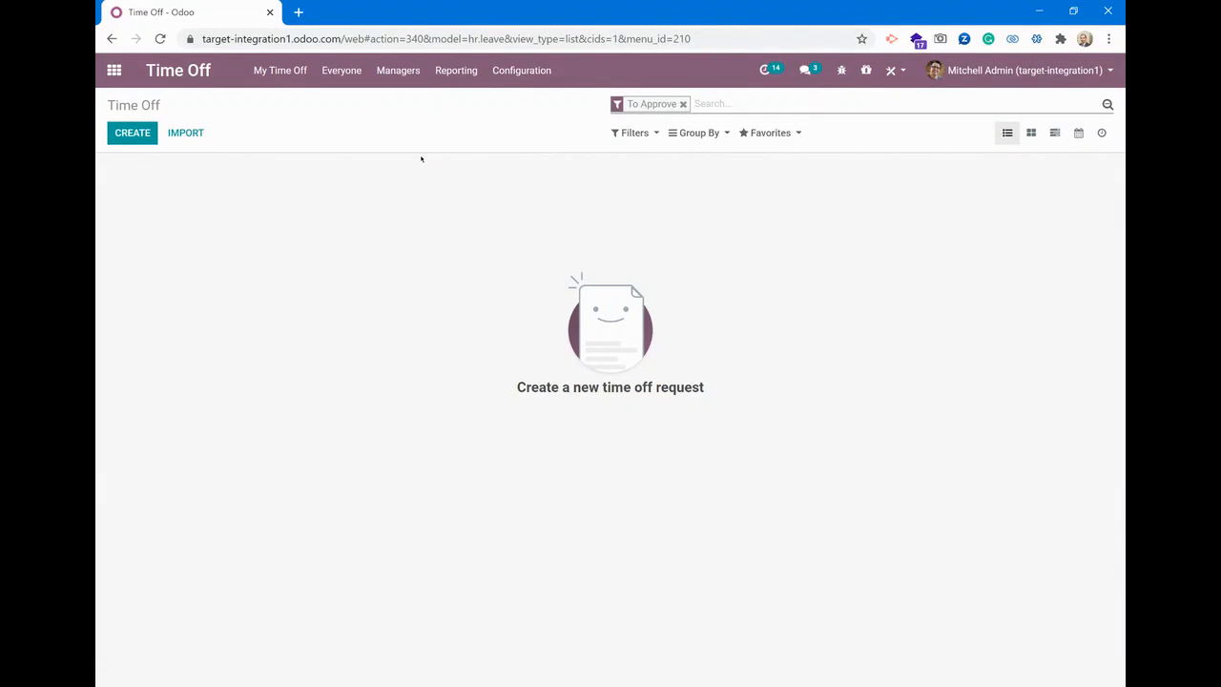
left_click(683, 104)
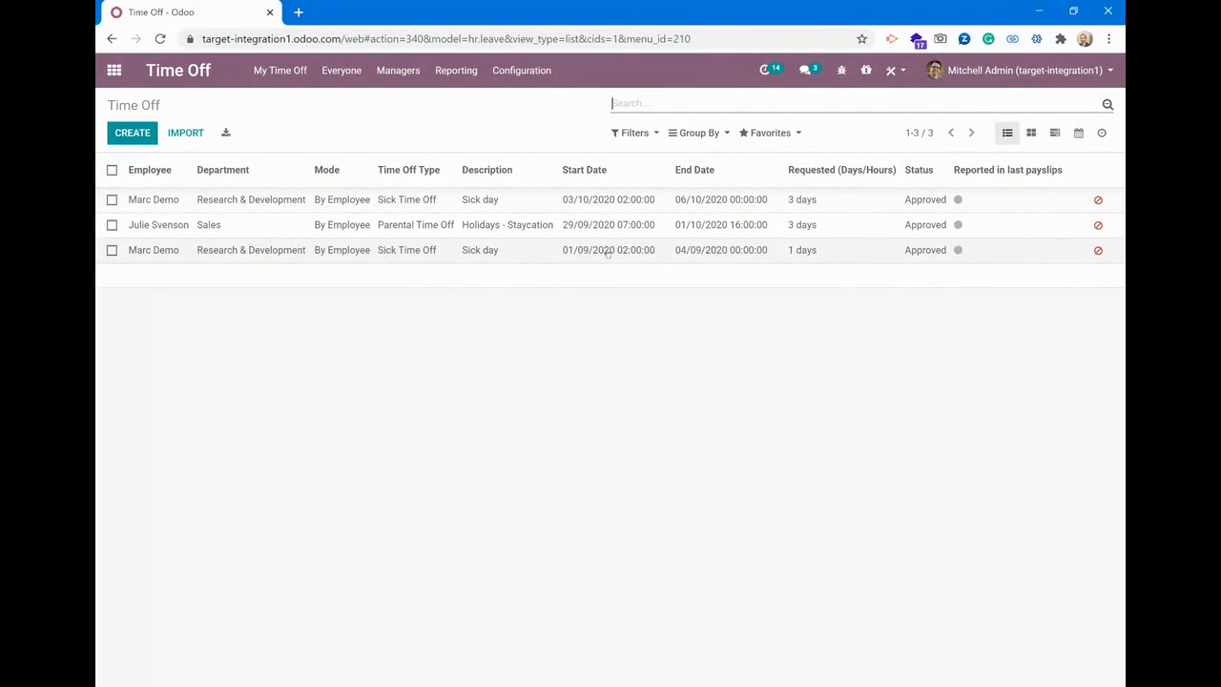
left_click(697, 134)
left_click(704, 175)
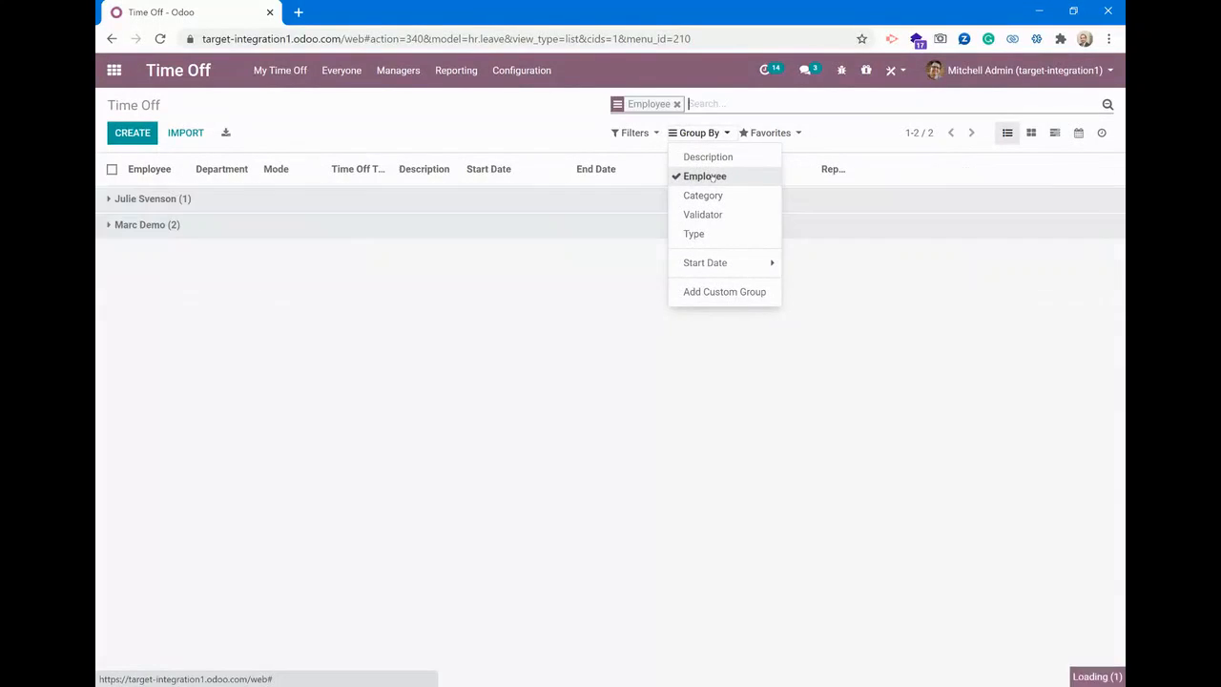
left_click(417, 427)
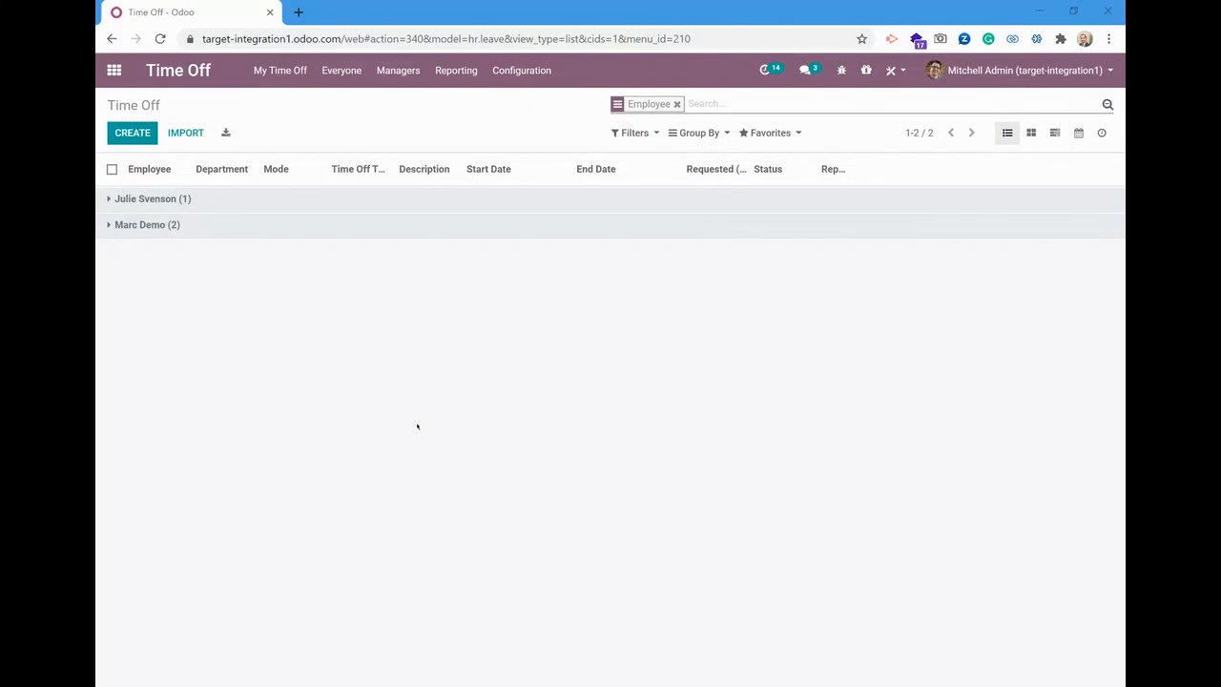
Refresh the Time Off dashboard in the marketing manager's session, return to the app overview, and switch to the Google Slides webinar presentation
key("alt+Tab")
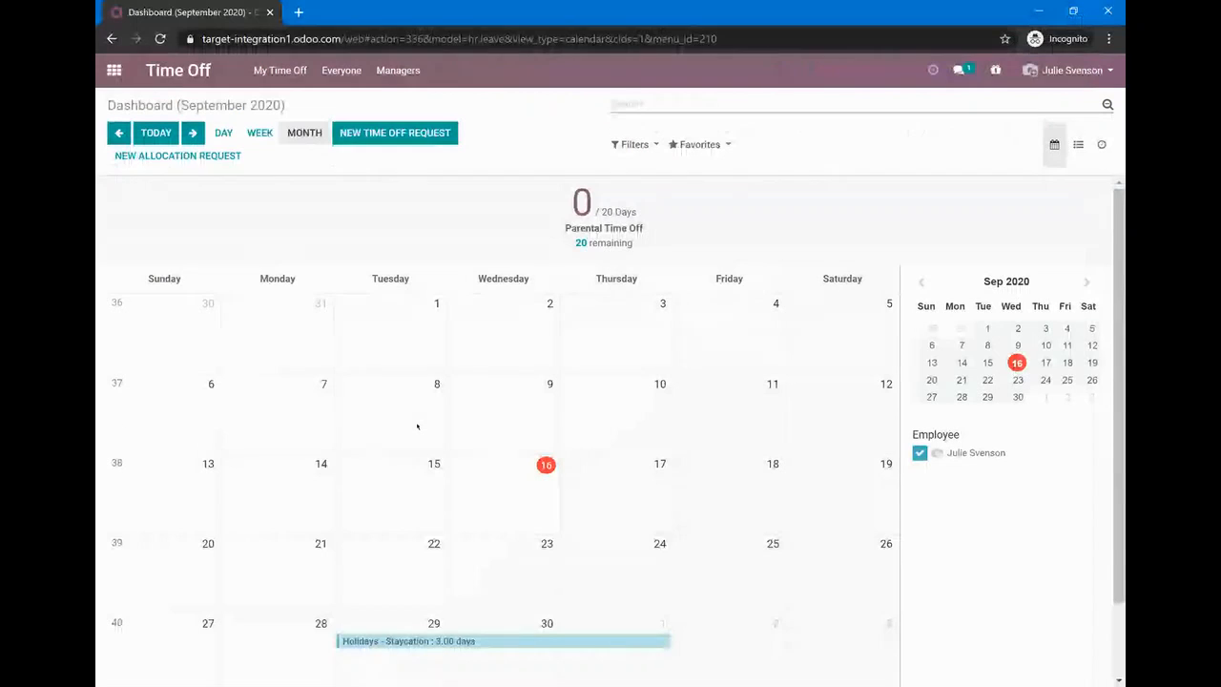
key("F5")
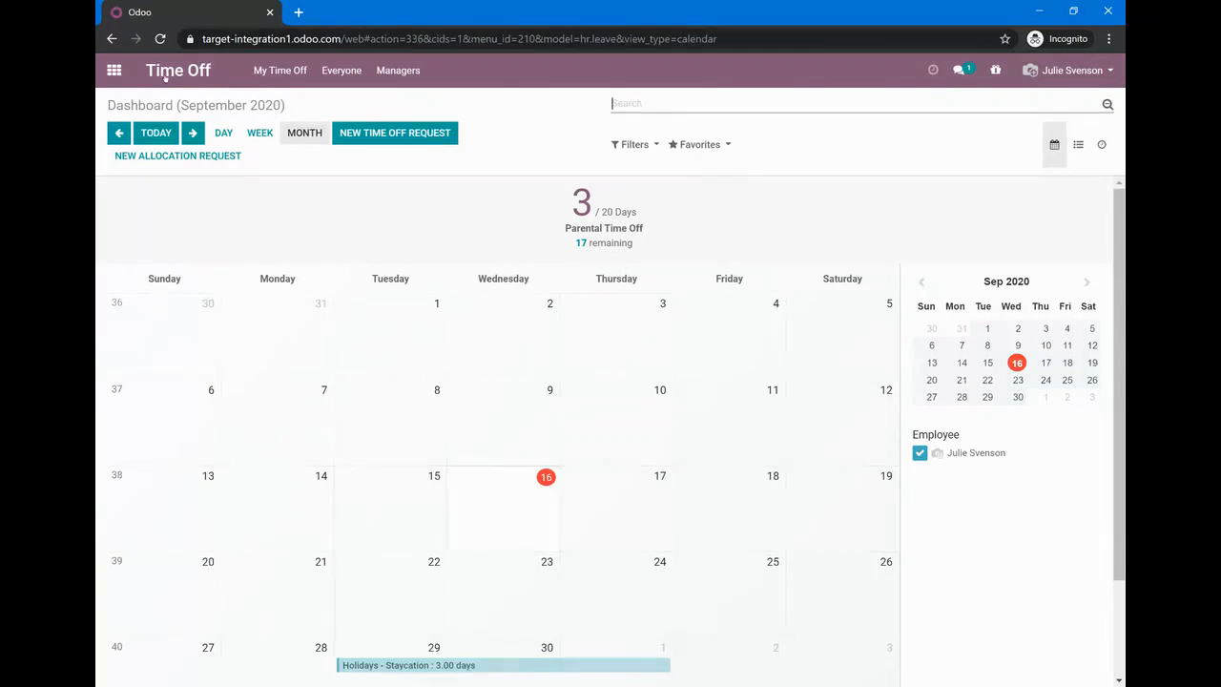
left_click(114, 70)
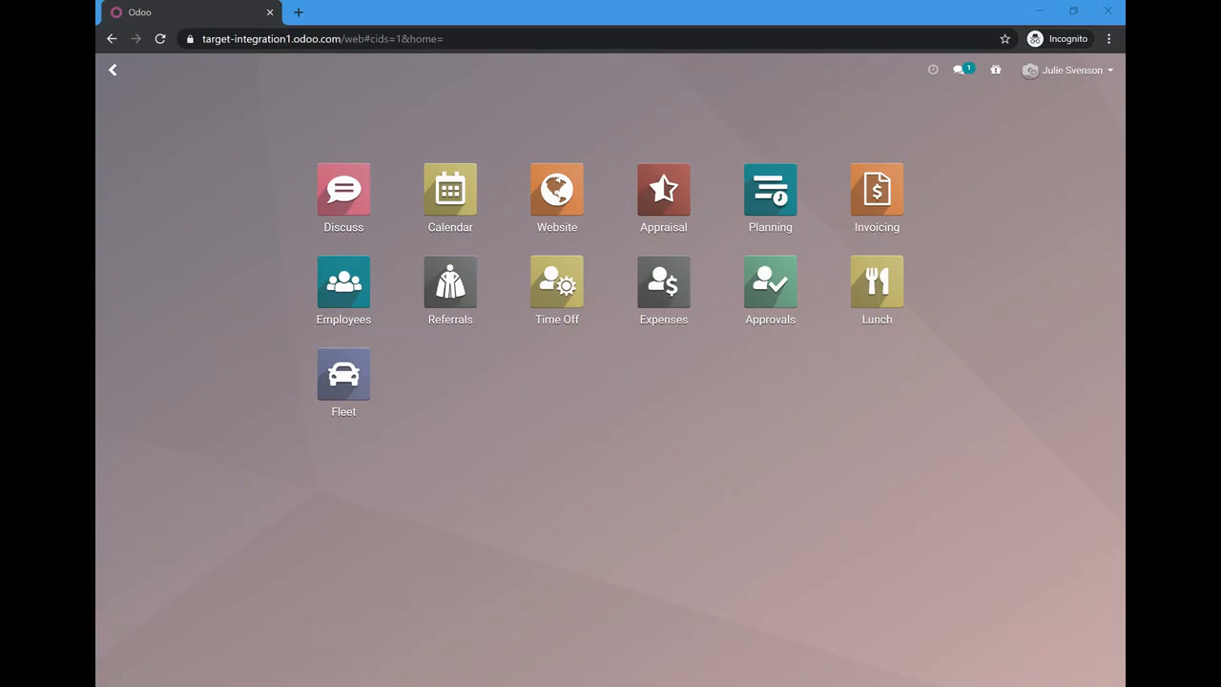
key("alt+Tab")
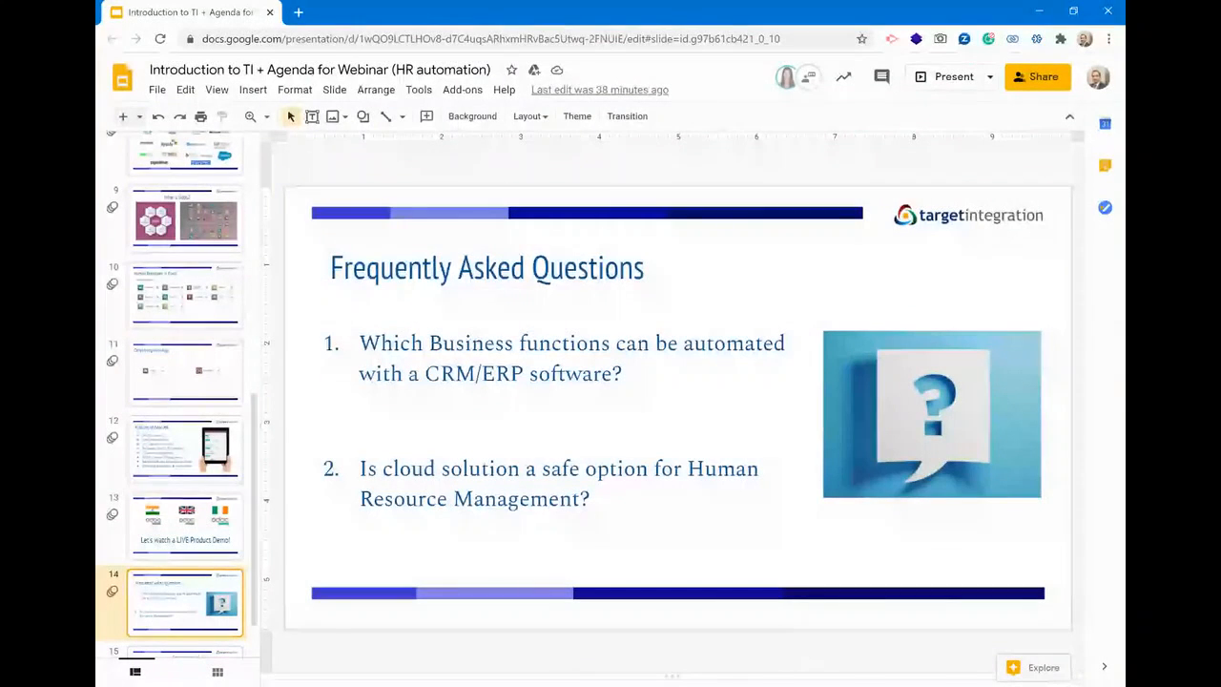